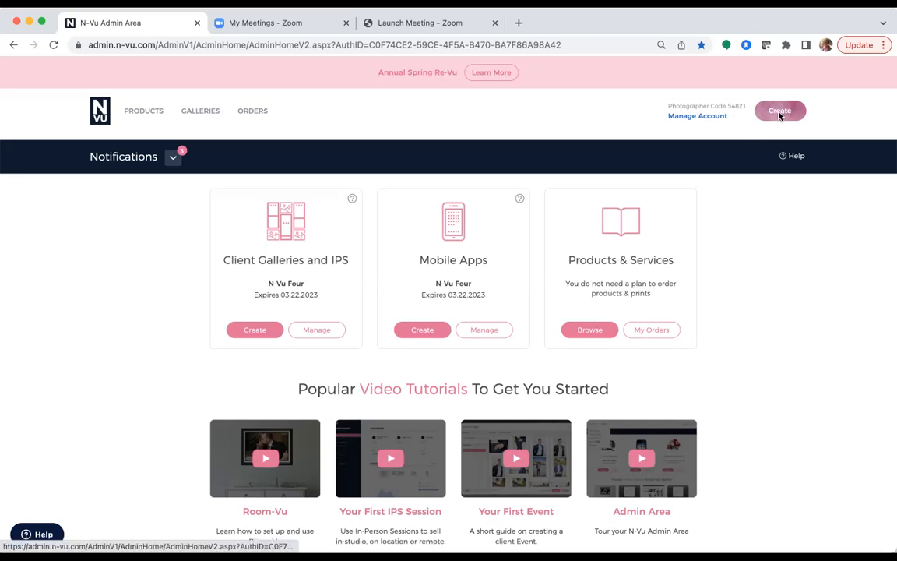
# Step: Create an in-person sales session event named "Managing images", keeping the event date 05/25/2022
pyautogui.moveTo(781, 115)
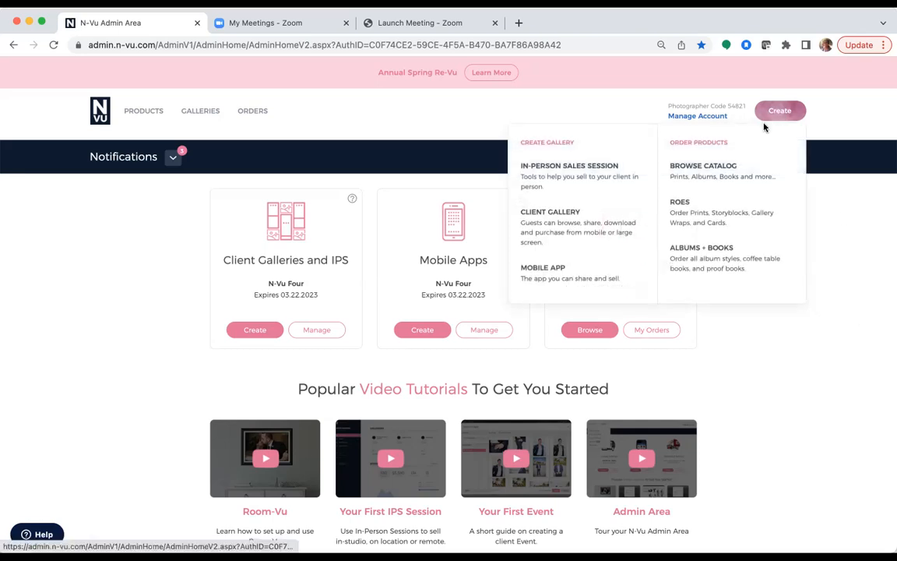
pyautogui.click(560, 175)
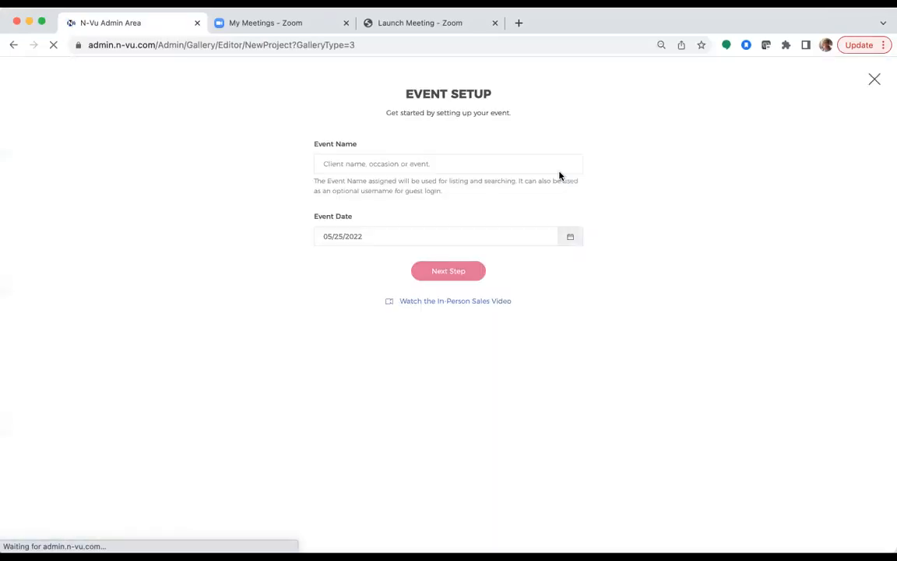
pyautogui.click(427, 164)
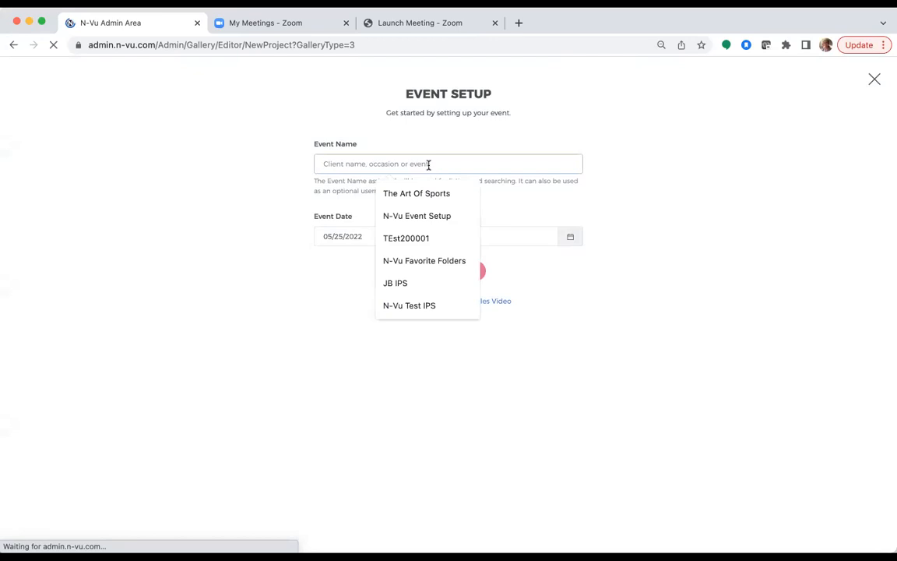
pyautogui.write('Mana')
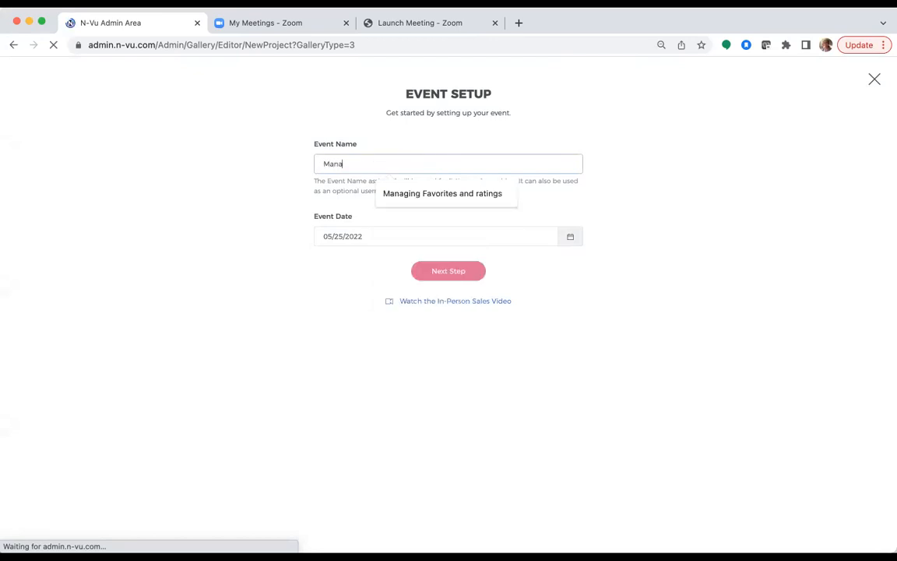
pyautogui.write('ging images')
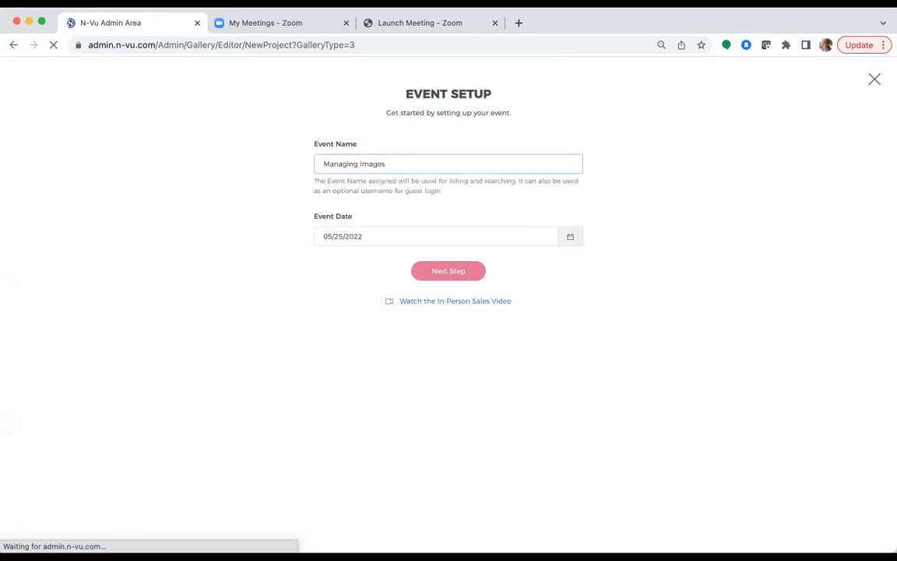
pyautogui.click(450, 274)
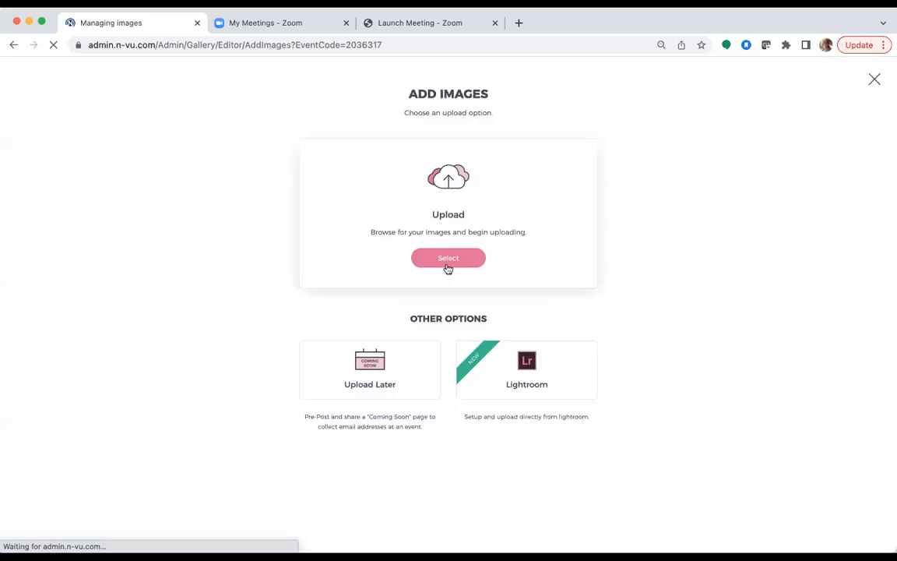
# Step: Upload the event's images from the computer at original resolution
pyautogui.click(449, 264)
pyautogui.click(394, 172)
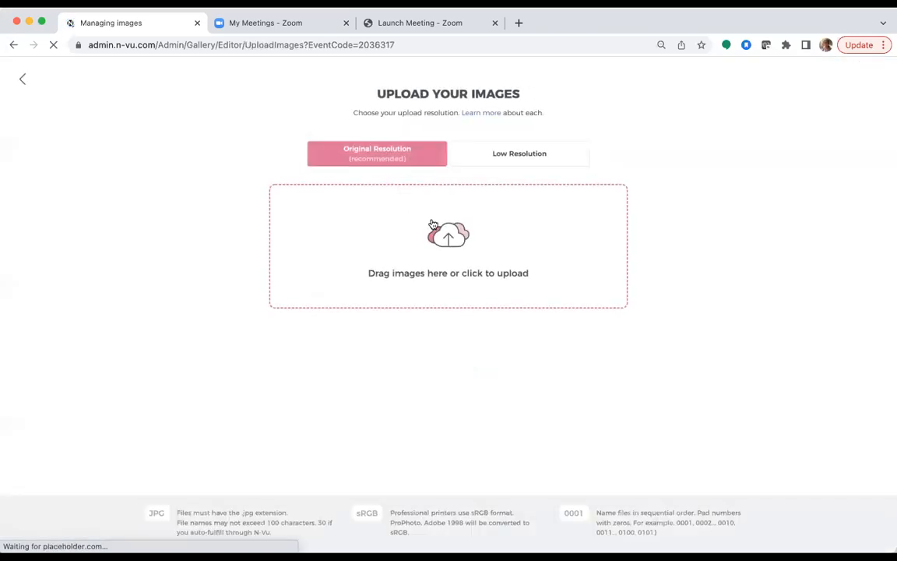
pyautogui.click(443, 235)
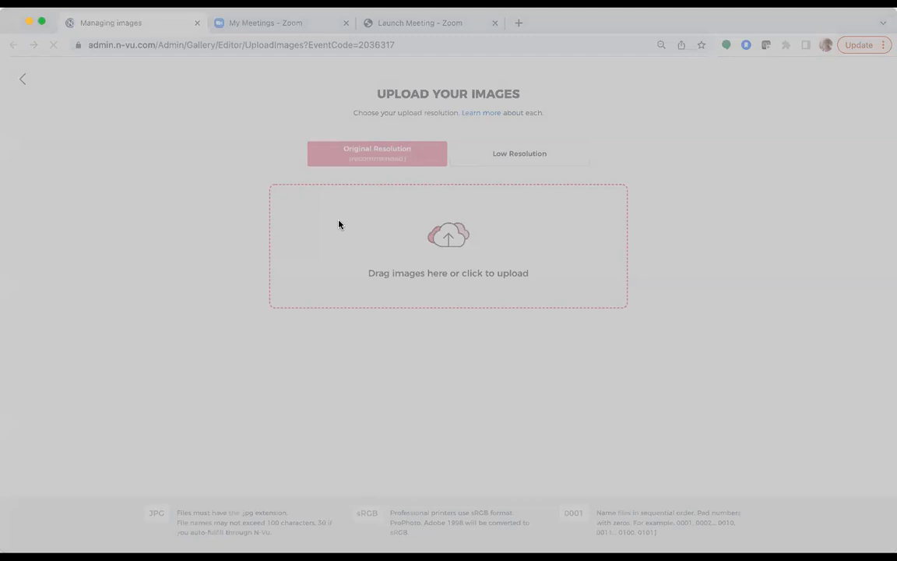
pyautogui.click(704, 386)
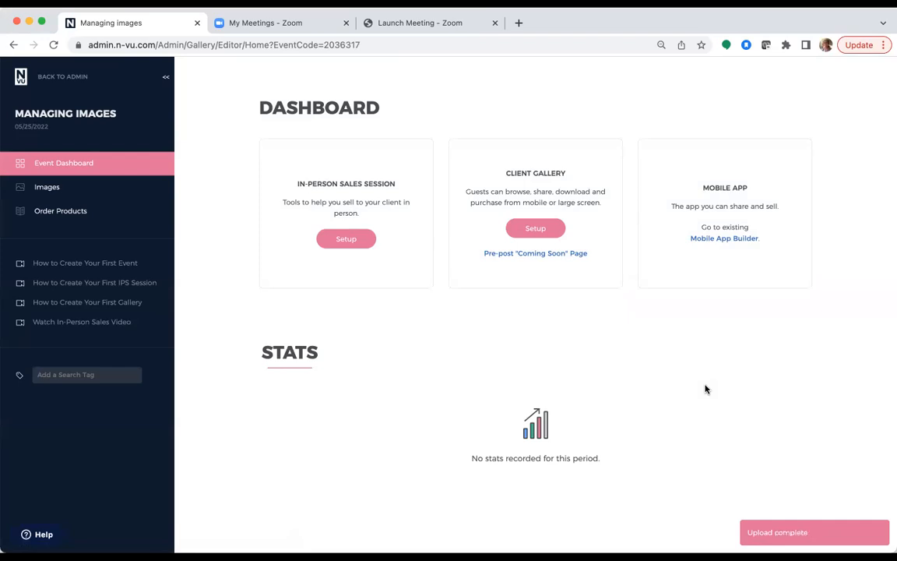
# Step: Create a "Getting Ready" category for the in-person sales session in the event's images and add the first image to it
pyautogui.click(117, 194)
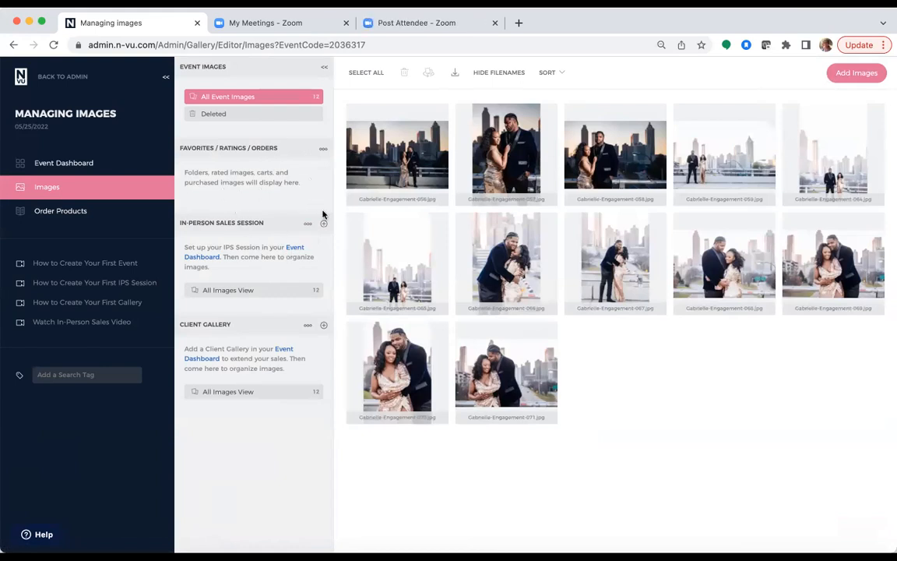
pyautogui.click(323, 225)
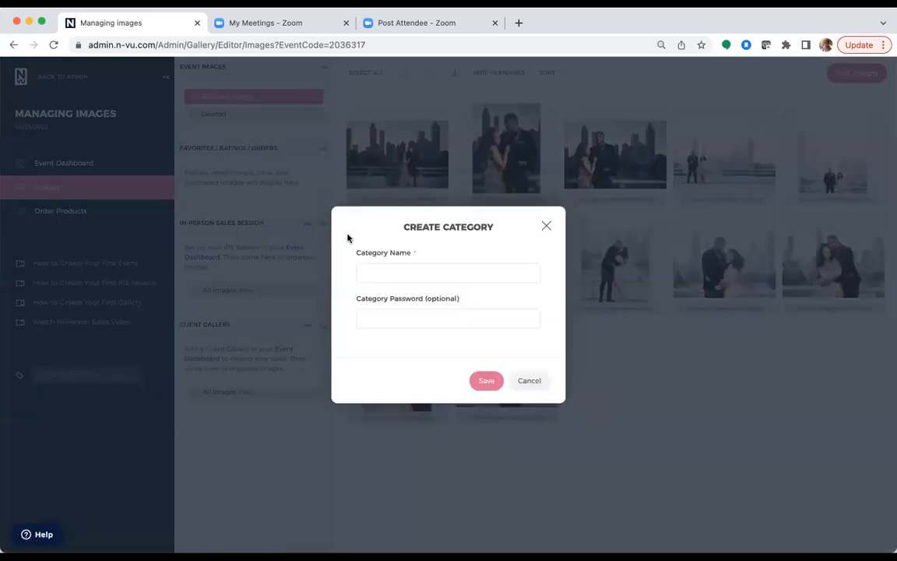
pyautogui.click(410, 273)
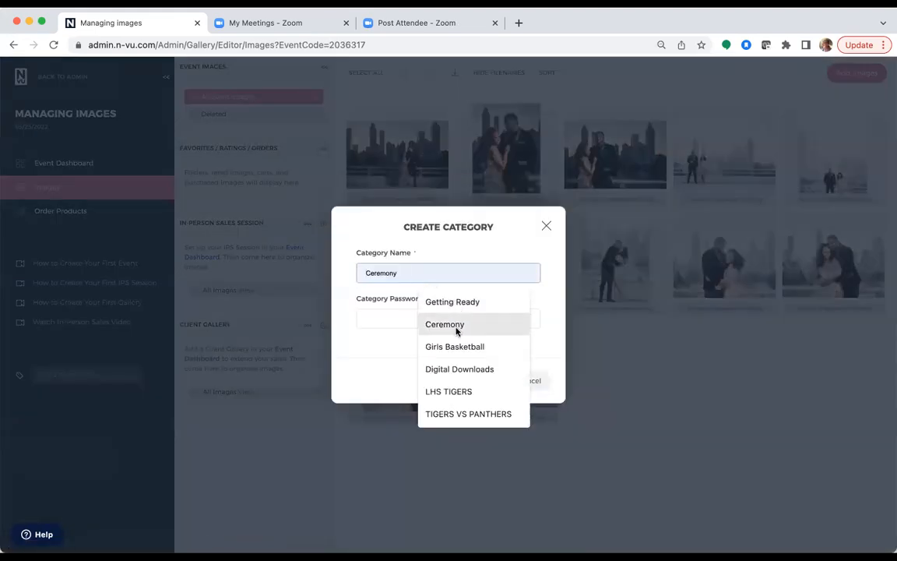
pyautogui.click(457, 369)
pyautogui.moveTo(465, 276); pyautogui.dragTo(337, 276)
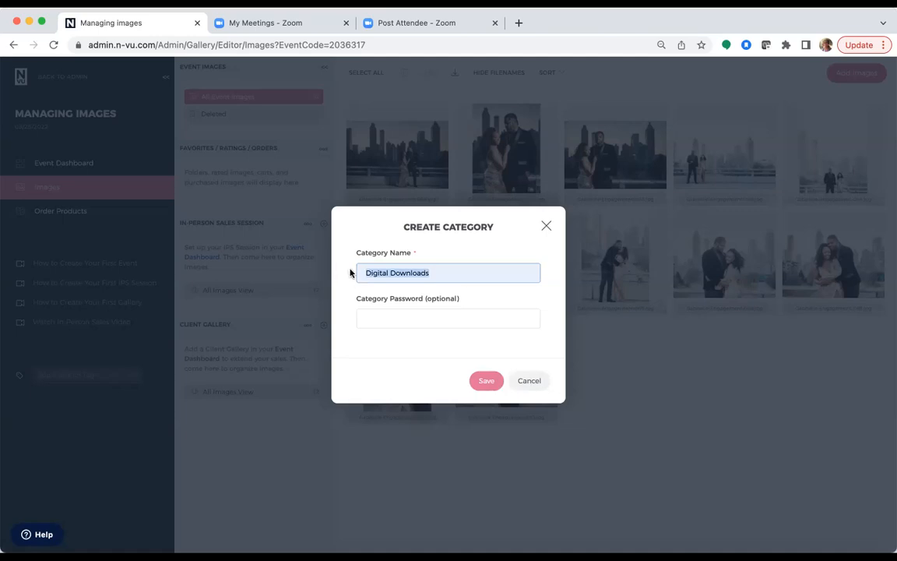
pyautogui.write('Getting ')
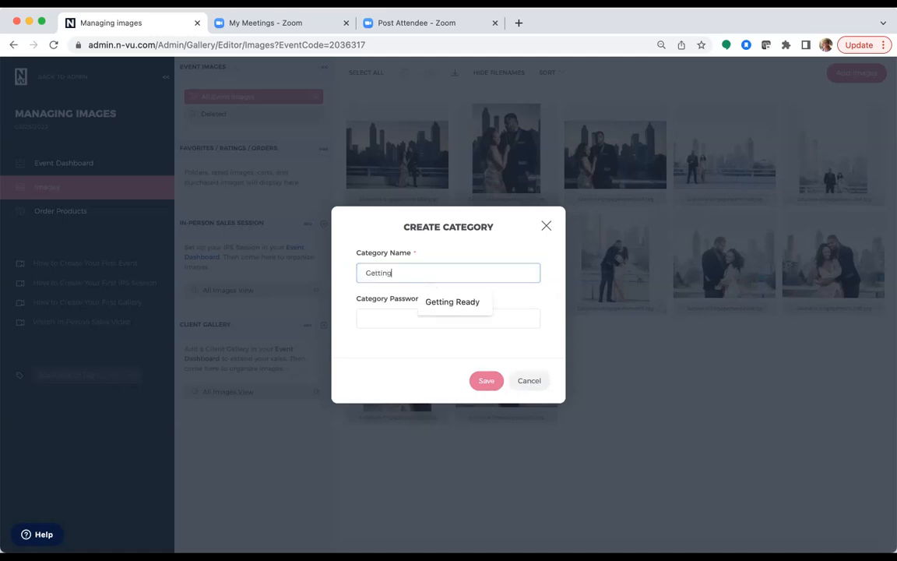
pyautogui.write('Ready')
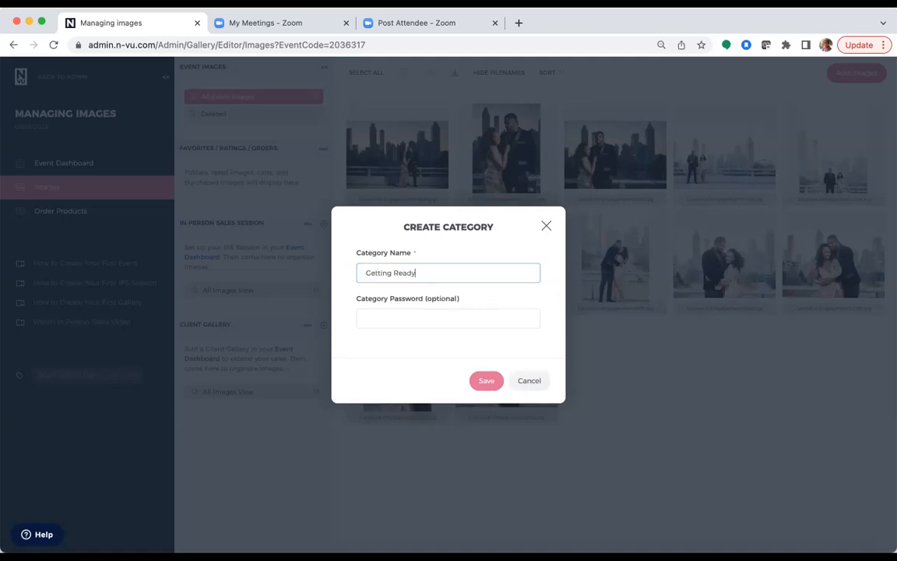
pyautogui.click(486, 381)
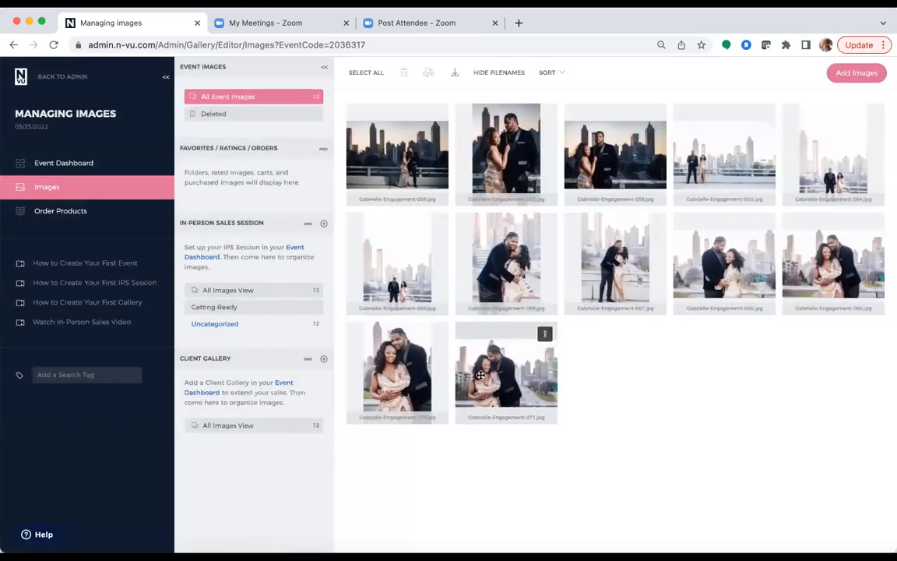
pyautogui.moveTo(405, 155); pyautogui.dragTo(268, 311)
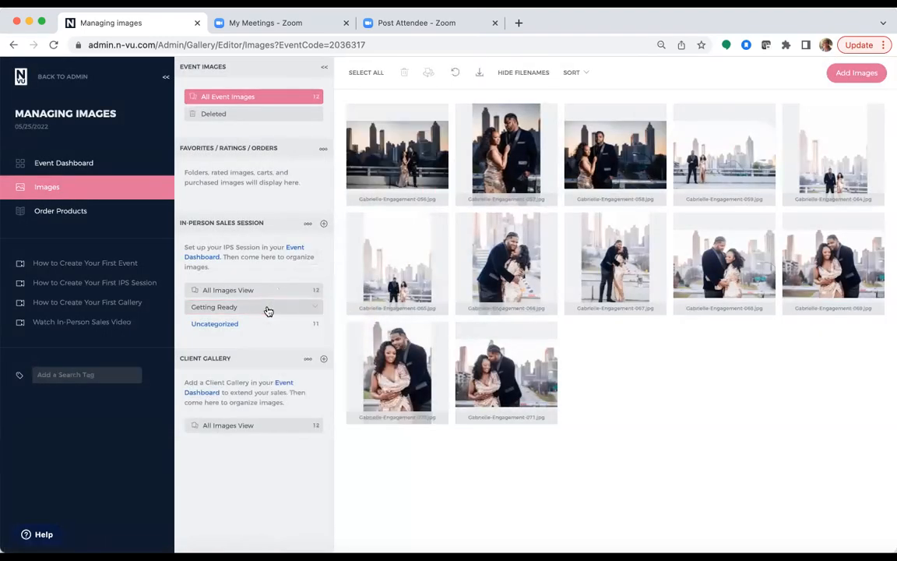
pyautogui.moveTo(295, 319)
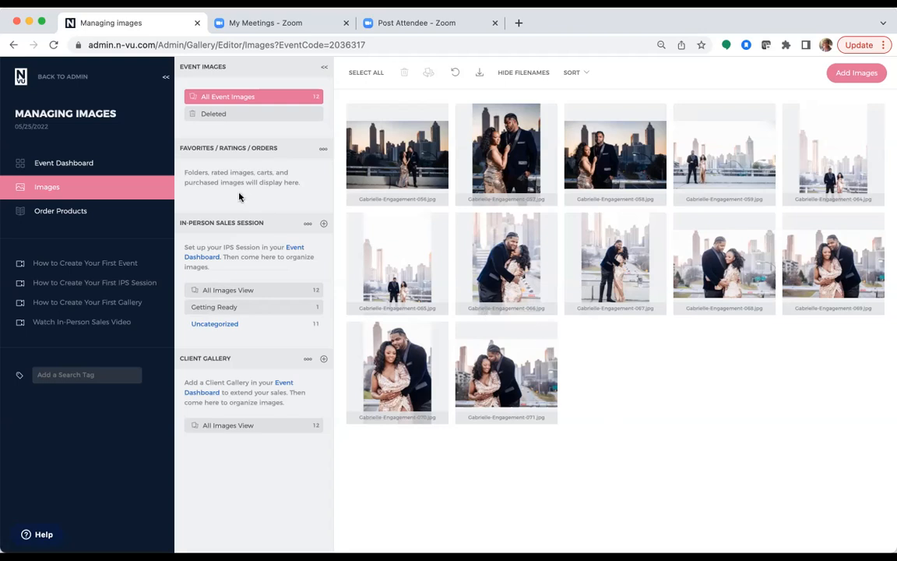
# Step: Start the in-person sales session setup from the event dashboard, fill in the client's name and email, and skip the presets
pyautogui.click(84, 172)
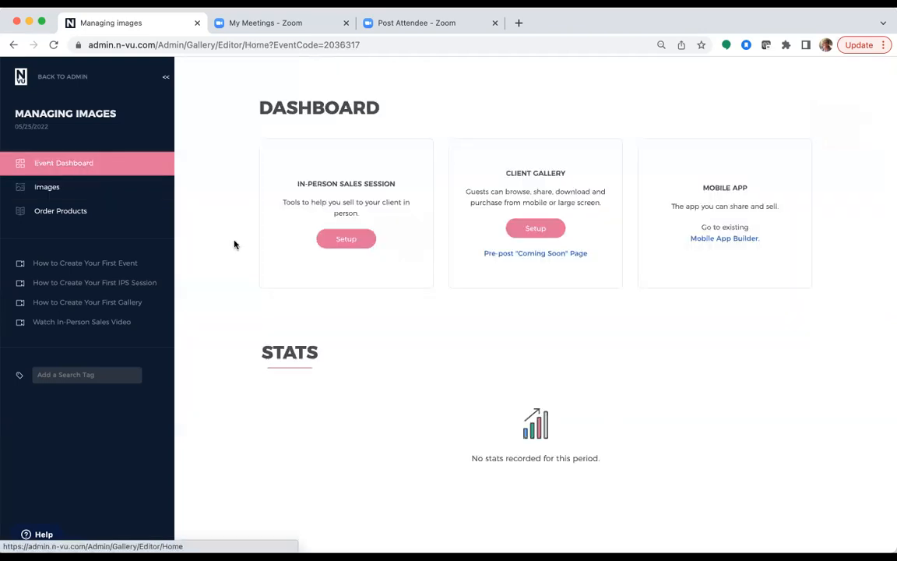
pyautogui.click(348, 242)
pyautogui.click(365, 189)
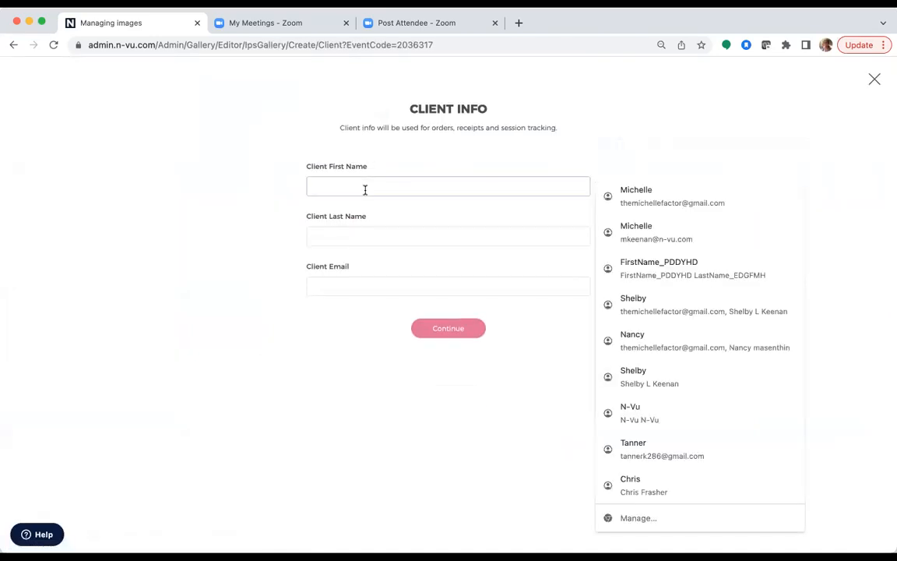
pyautogui.click(637, 237)
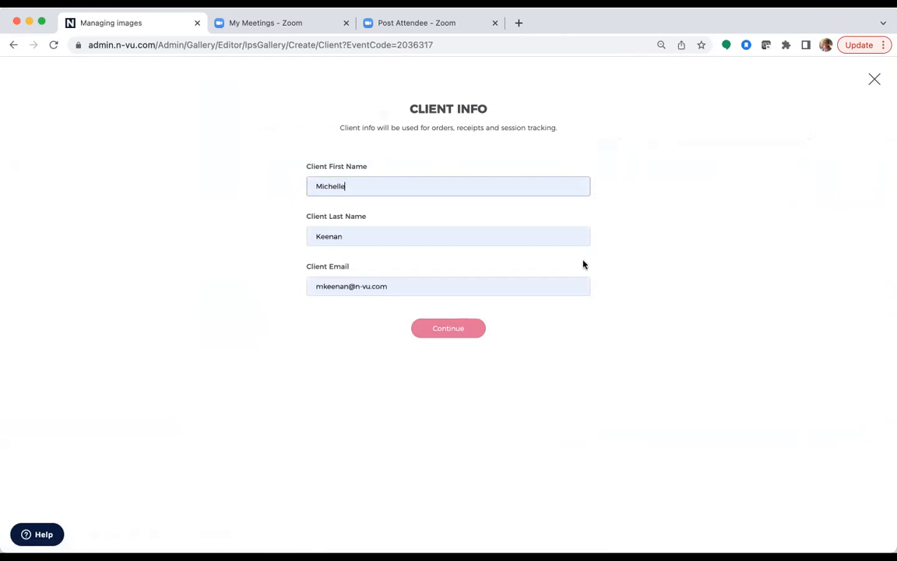
pyautogui.click(458, 329)
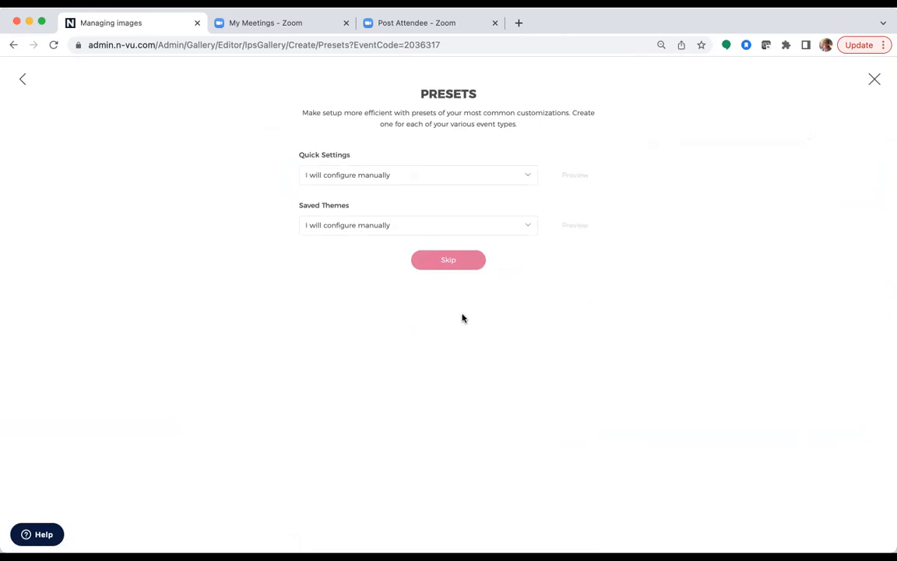
pyautogui.click(451, 266)
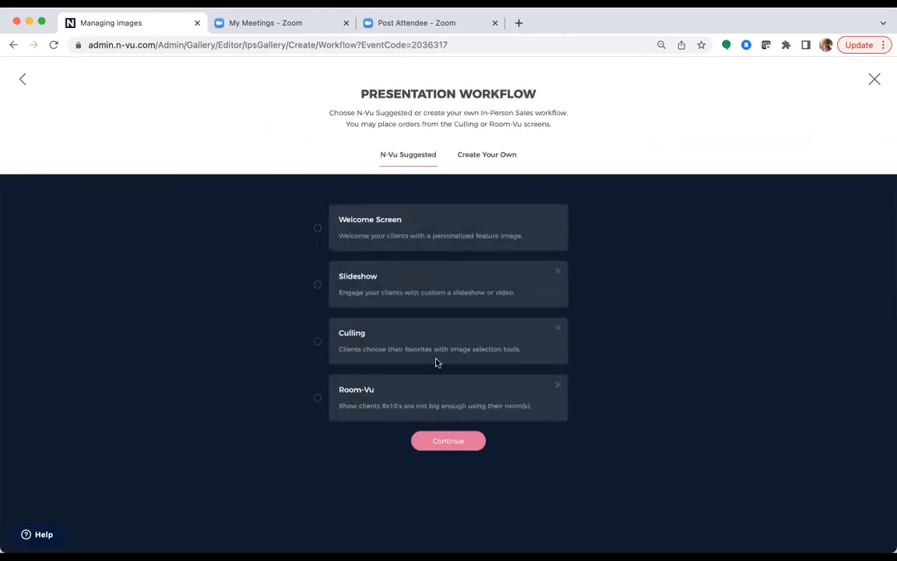
# Step: Accept the N-Vu Suggested presentation workflow and create an image slideshow from all uploaded images
pyautogui.click(447, 442)
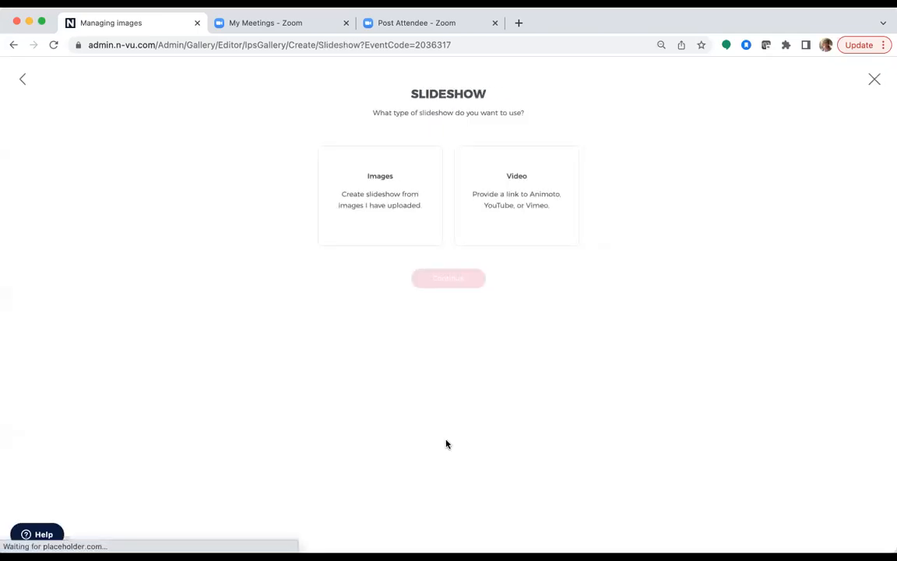
pyautogui.click(390, 215)
pyautogui.click(464, 278)
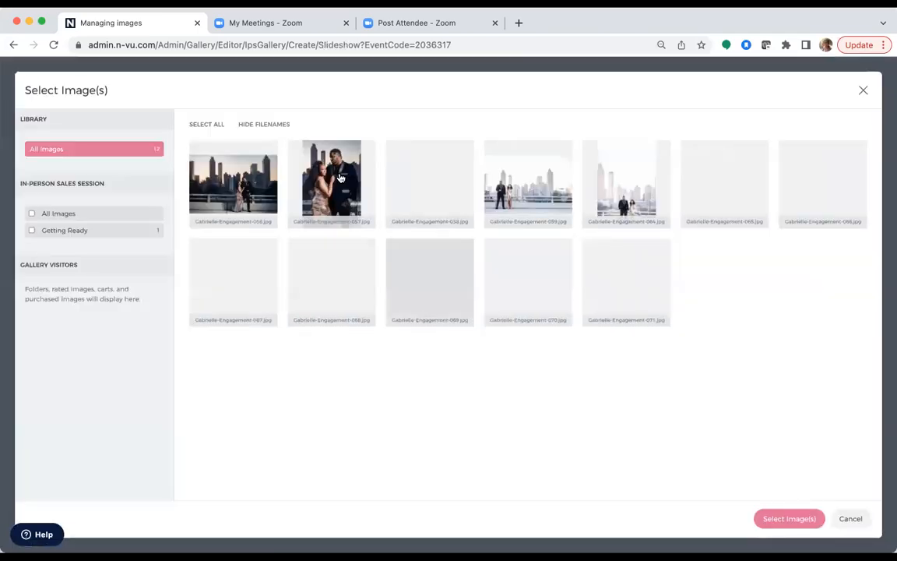
pyautogui.click(212, 125)
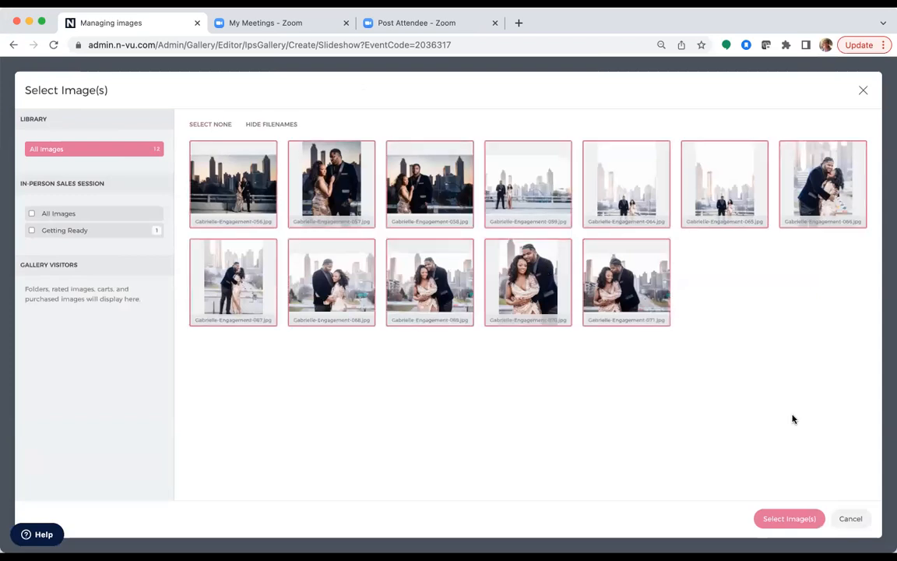
pyautogui.click(781, 520)
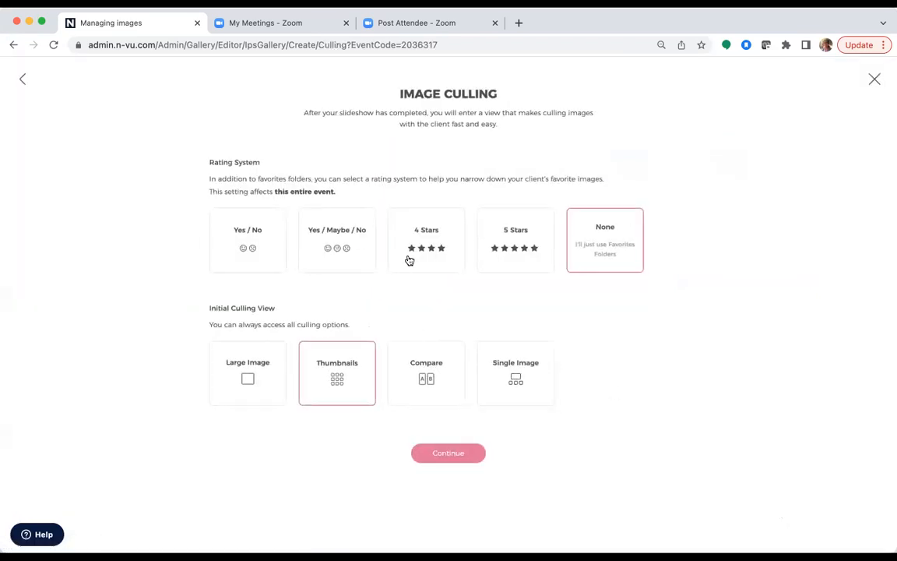
# Step: Set the image culling rating system to Yes / Maybe / No, keeping Thumbnails as the initial culling view
pyautogui.click(331, 237)
pyautogui.click(457, 456)
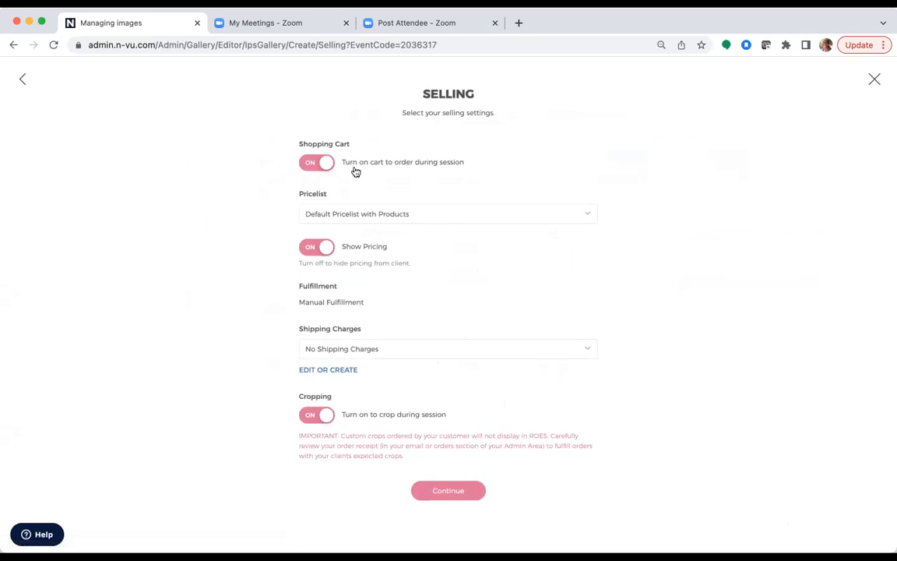
# Step: Review the available pricelists, keep "Default Pricelist with Products" and the other selling settings, and skip the Real-Vu calibration
pyautogui.click(375, 221)
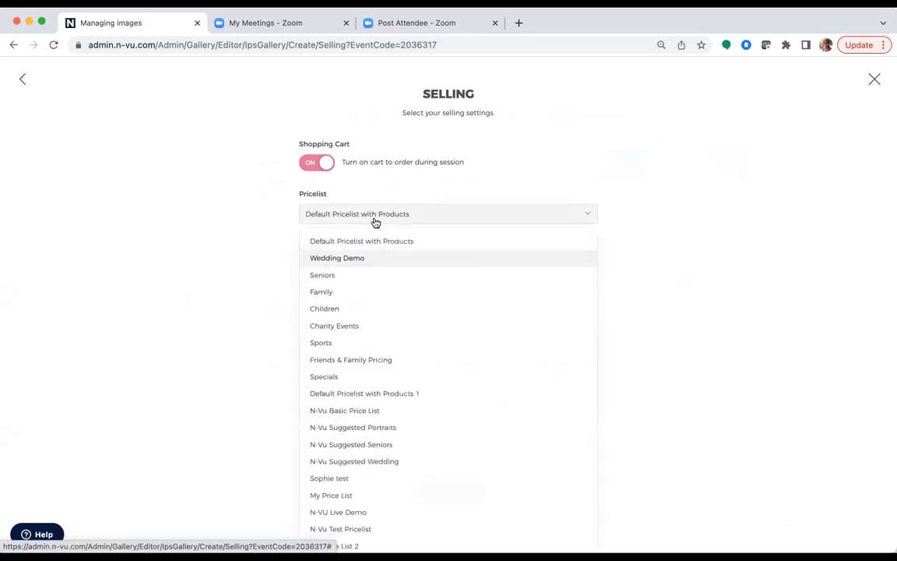
pyautogui.click(580, 170)
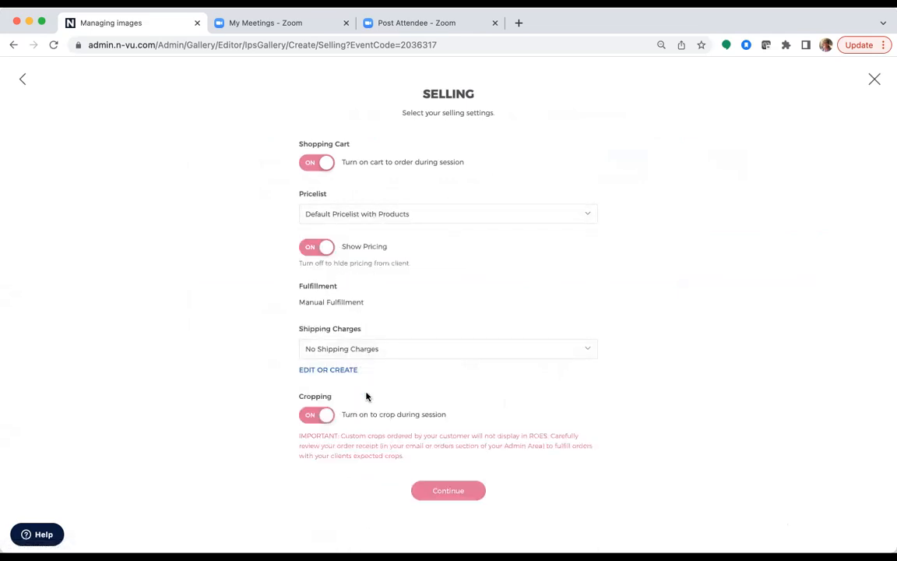
pyautogui.click(457, 493)
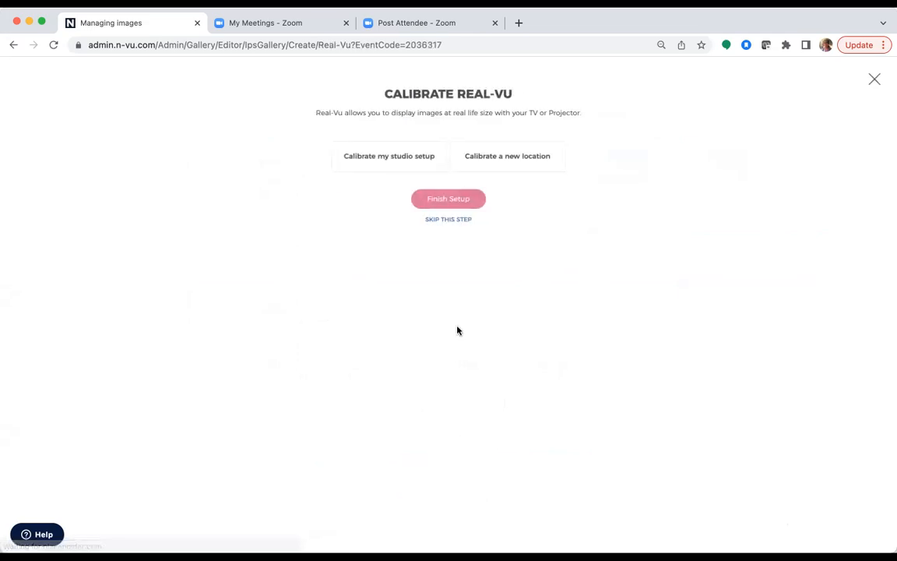
pyautogui.click(448, 221)
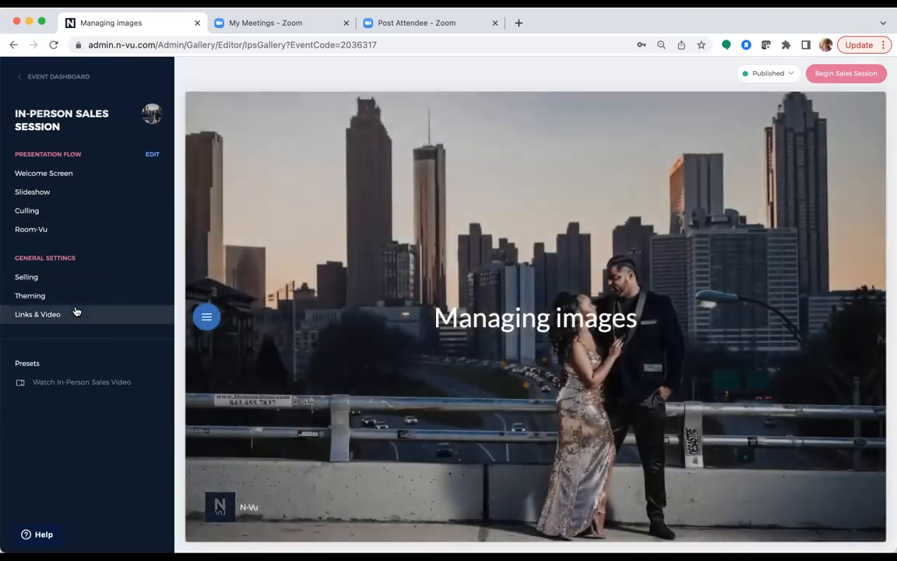
# Step: Open the session's slideshow settings, try to reposition the third image in the slideshow order, and save
pyautogui.click(66, 196)
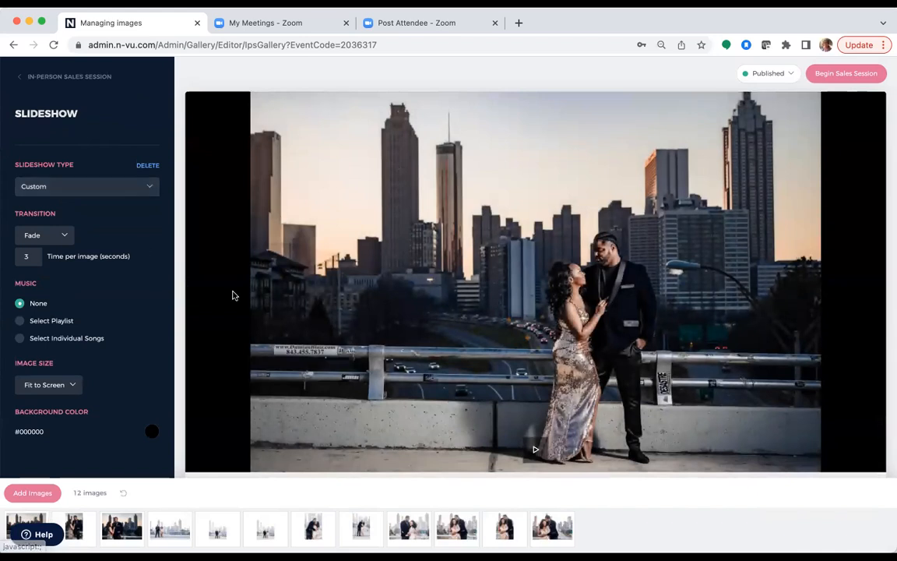
pyautogui.moveTo(122, 528)
pyautogui.mouseDown()
pyautogui.moveTo(371, 534)
pyautogui.moveTo(128, 524)
pyautogui.mouseUp()
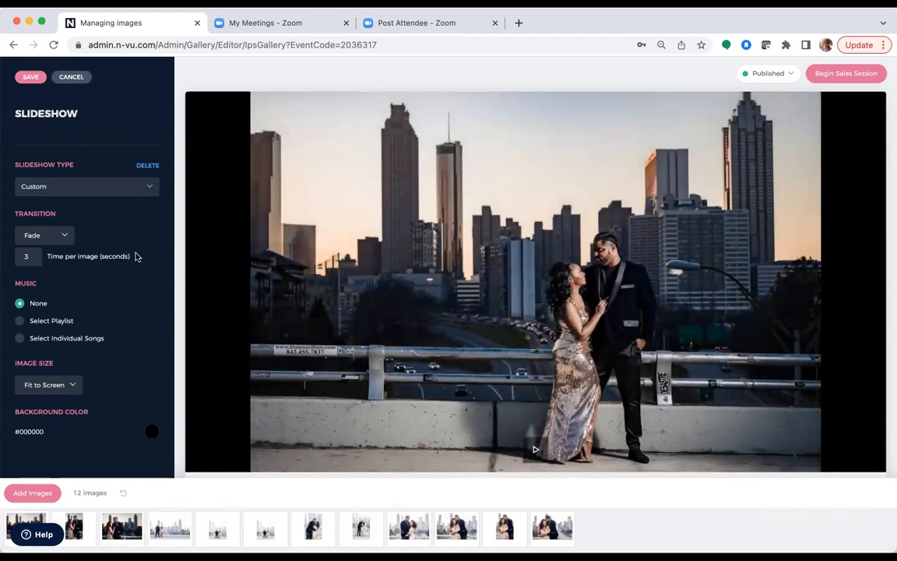
pyautogui.click(30, 78)
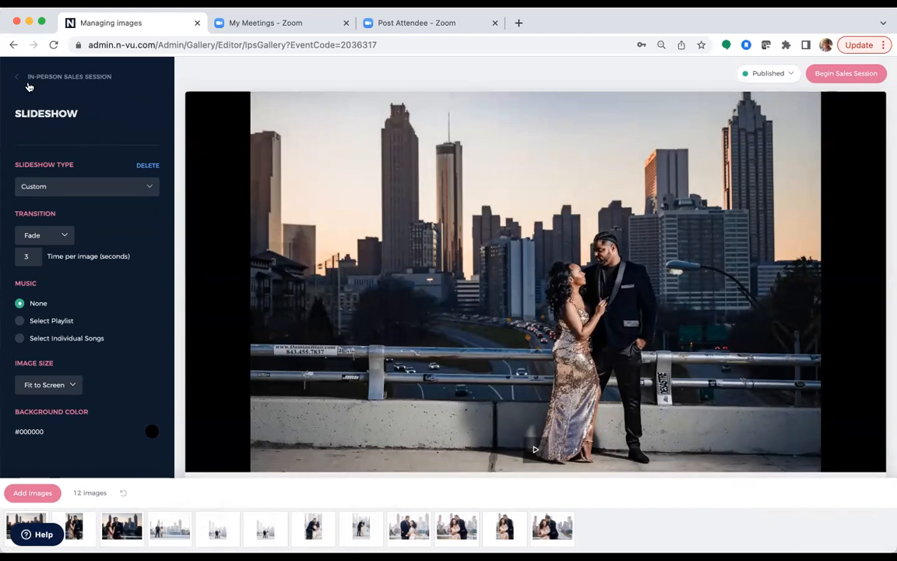
# Step: Look through the sales session's theming, including the image display settings for gutter size, filenames and watermarks
pyautogui.click(45, 78)
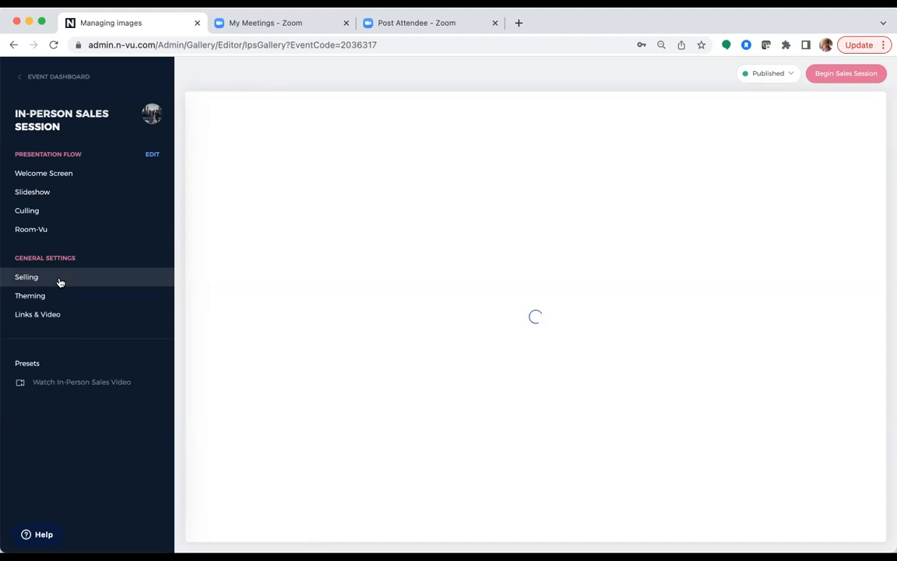
pyautogui.click(56, 297)
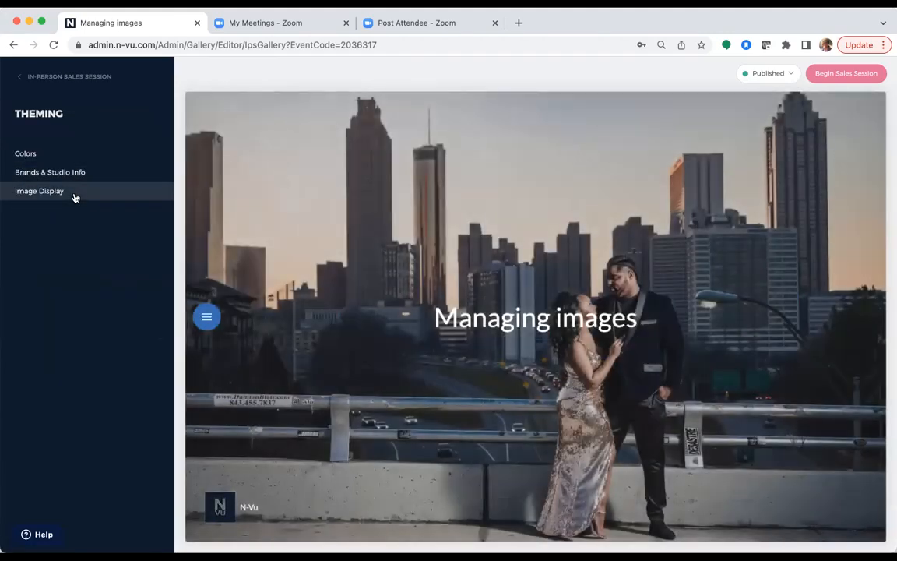
pyautogui.click(74, 195)
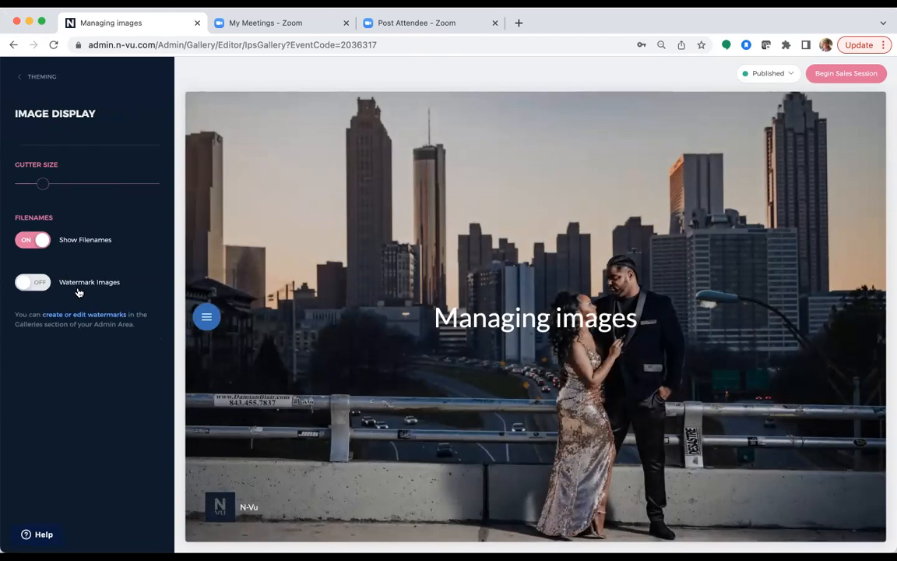
pyautogui.click(42, 78)
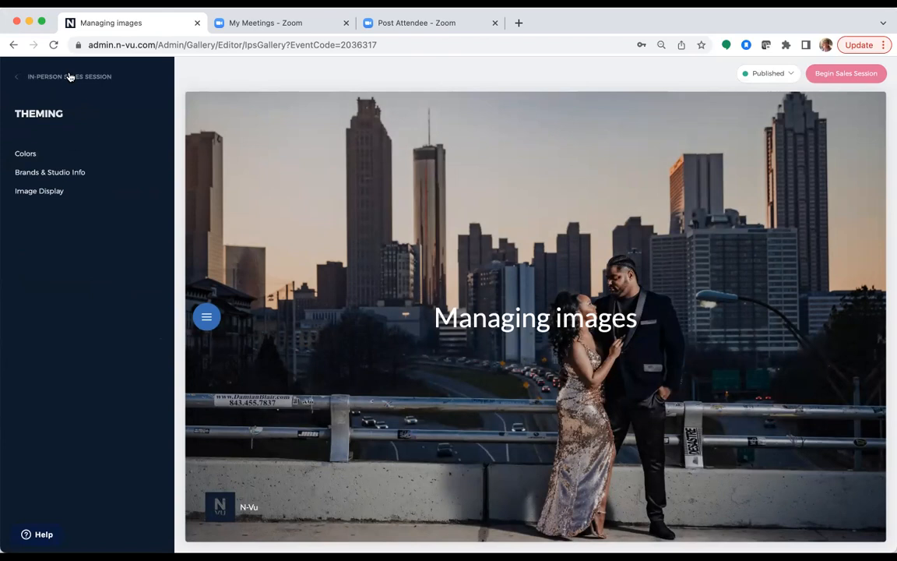
pyautogui.click(68, 77)
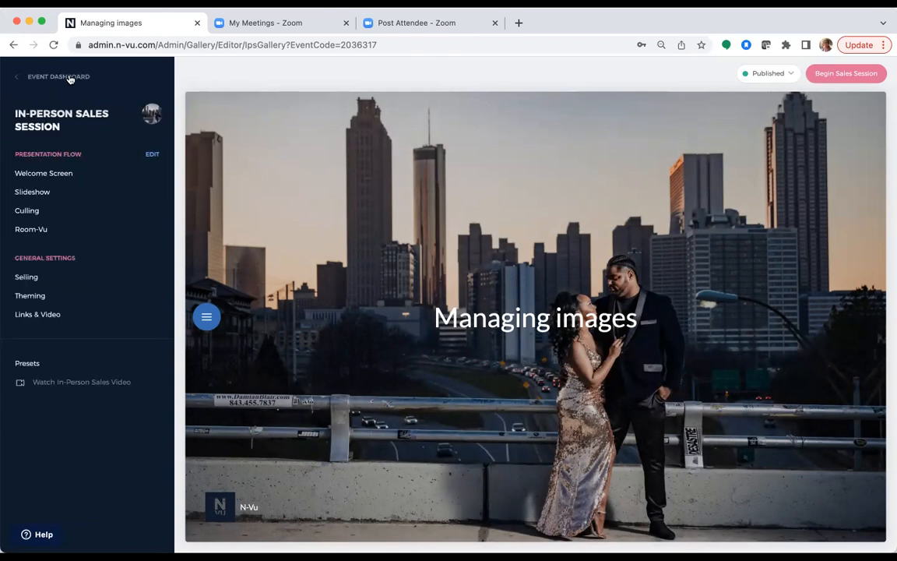
# Step: Add a favorites folder named "Wall Art" with no image limit to the session's culling settings
pyautogui.click(68, 218)
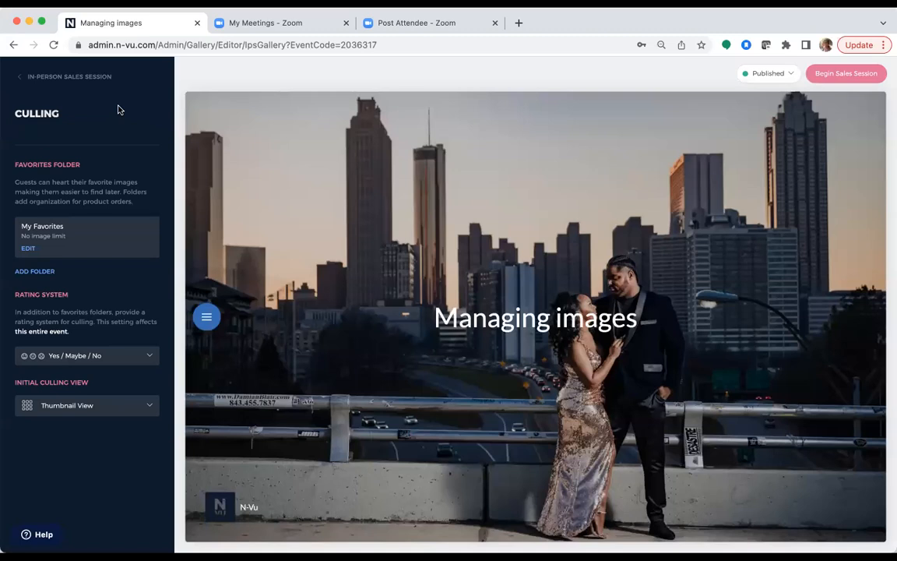
pyautogui.click(37, 271)
pyautogui.click(402, 272)
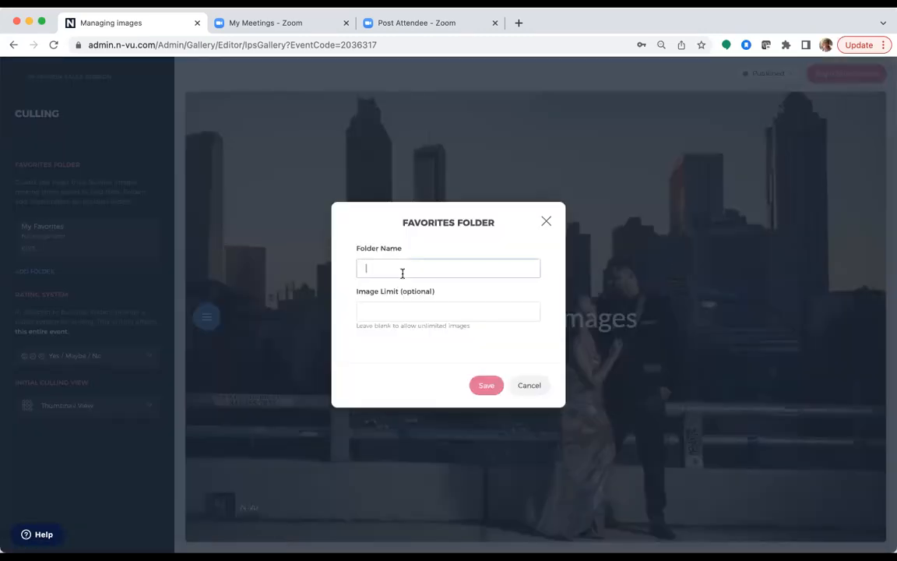
pyautogui.write('Wall Art')
pyautogui.click(484, 384)
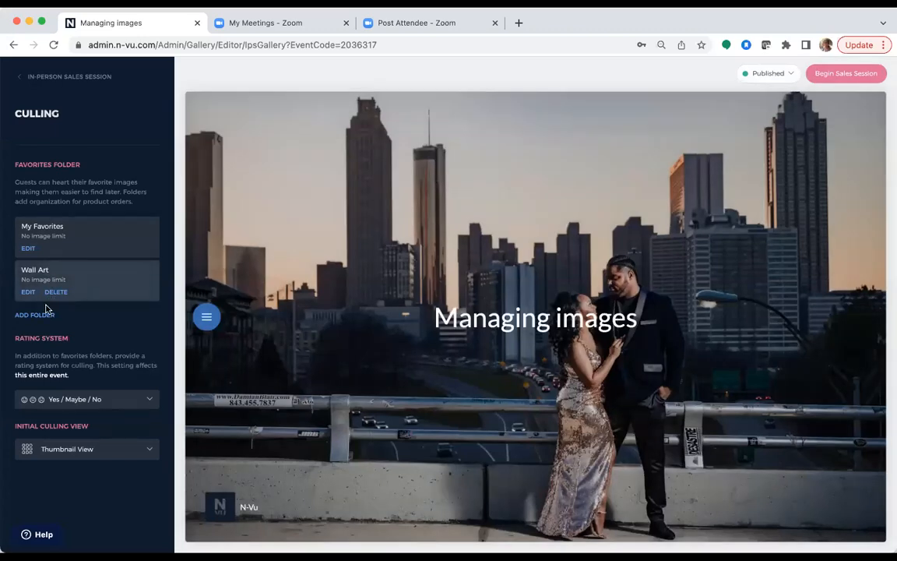
# Step: Add another favorites folder named "Album" with no image limit, and return to the session overview
pyautogui.click(45, 314)
pyautogui.click(444, 269)
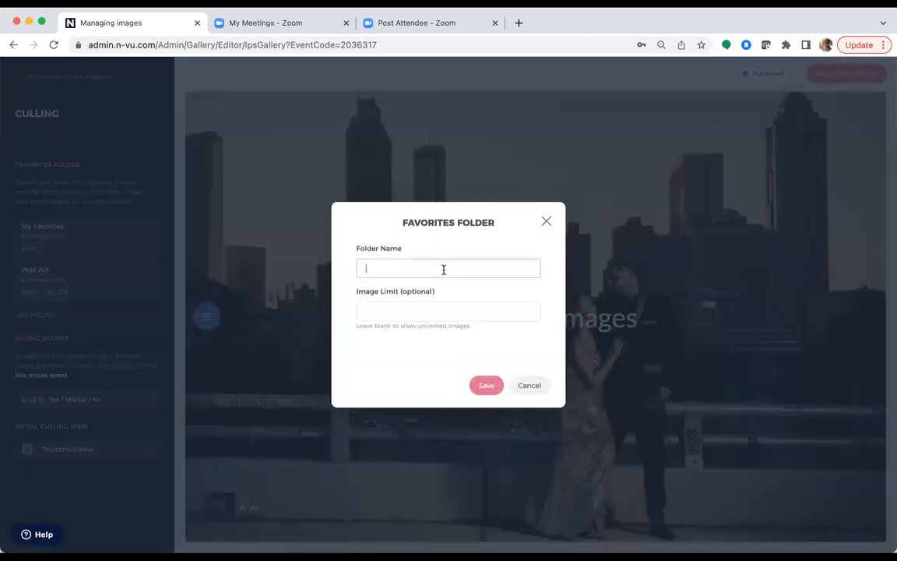
pyautogui.write('Album')
pyautogui.click(490, 386)
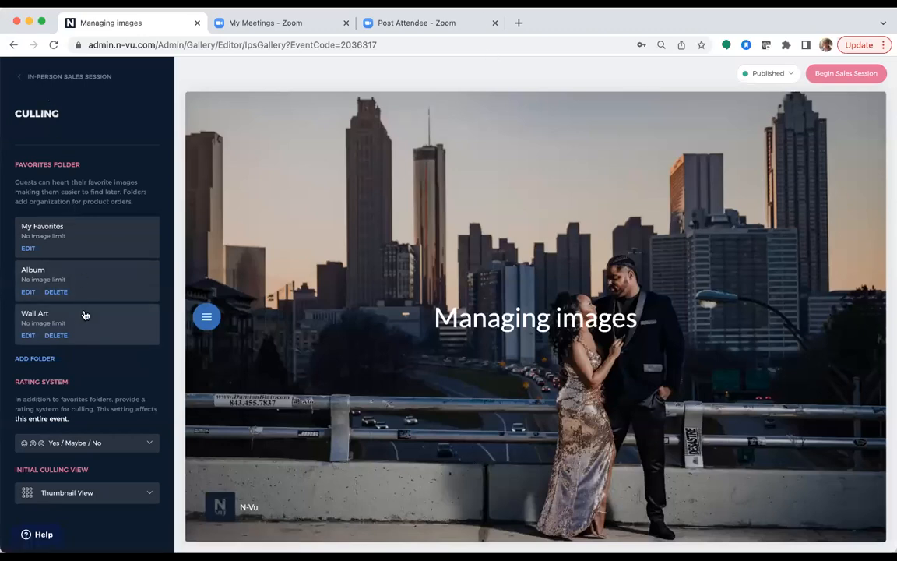
pyautogui.click(71, 76)
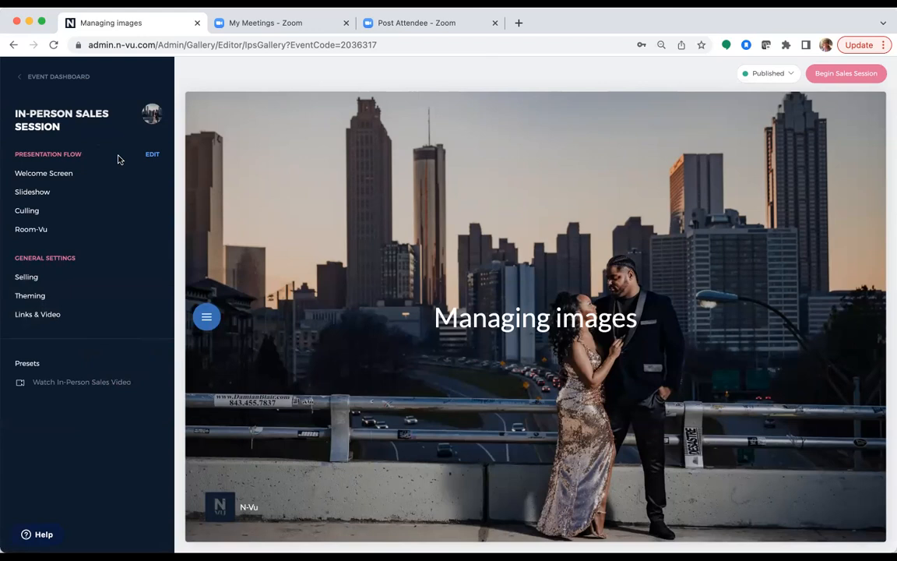
# Step: View the sort options for the event's images, try to reposition the first image, and return to the event dashboard
pyautogui.click(64, 80)
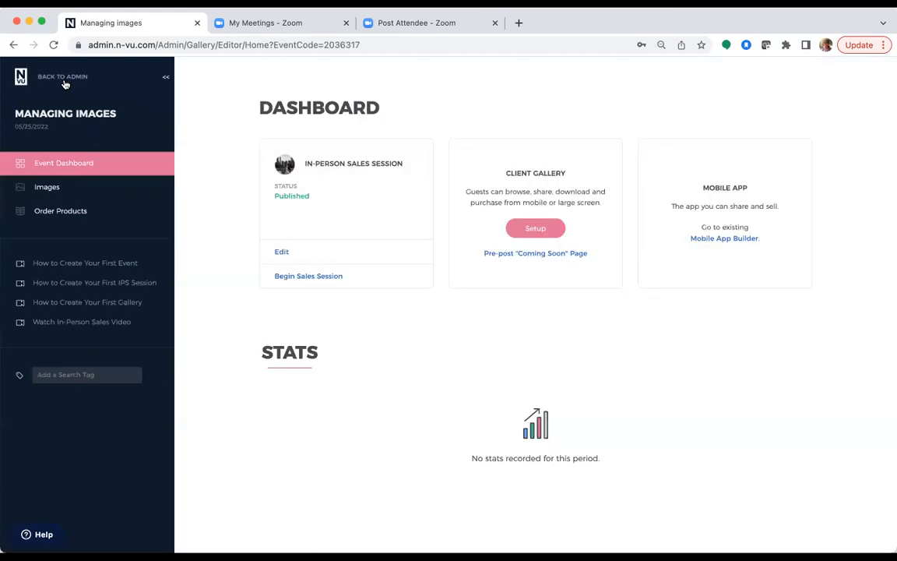
pyautogui.click(87, 191)
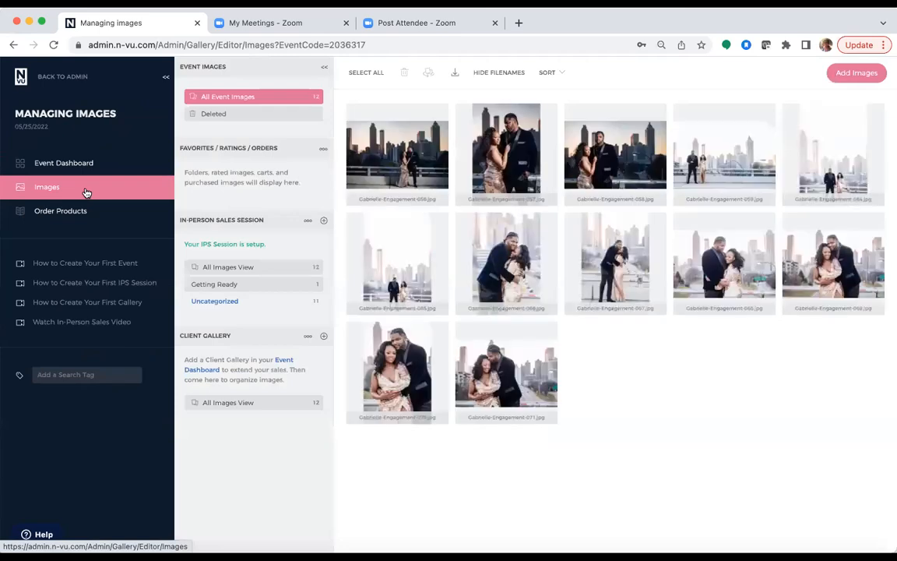
pyautogui.click(559, 74)
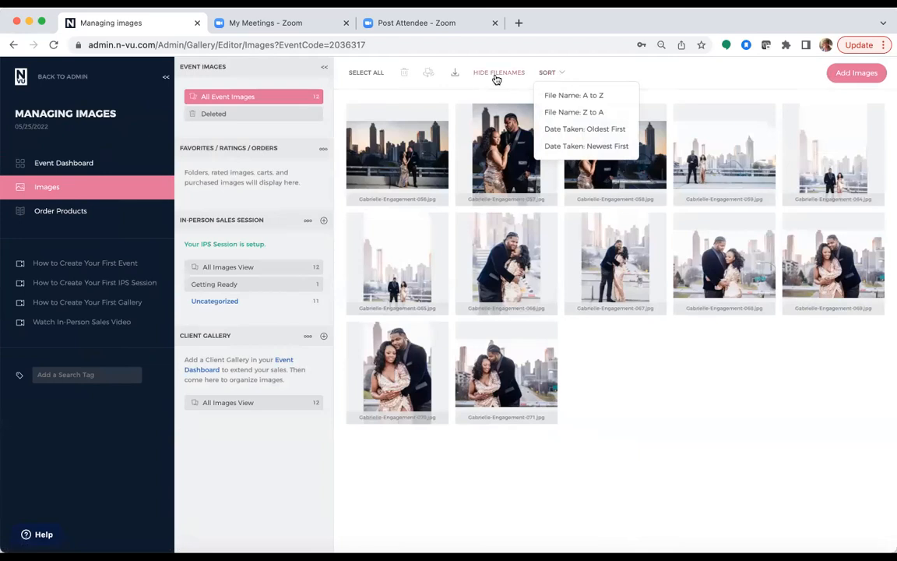
pyautogui.moveTo(408, 161); pyautogui.dragTo(444, 140)
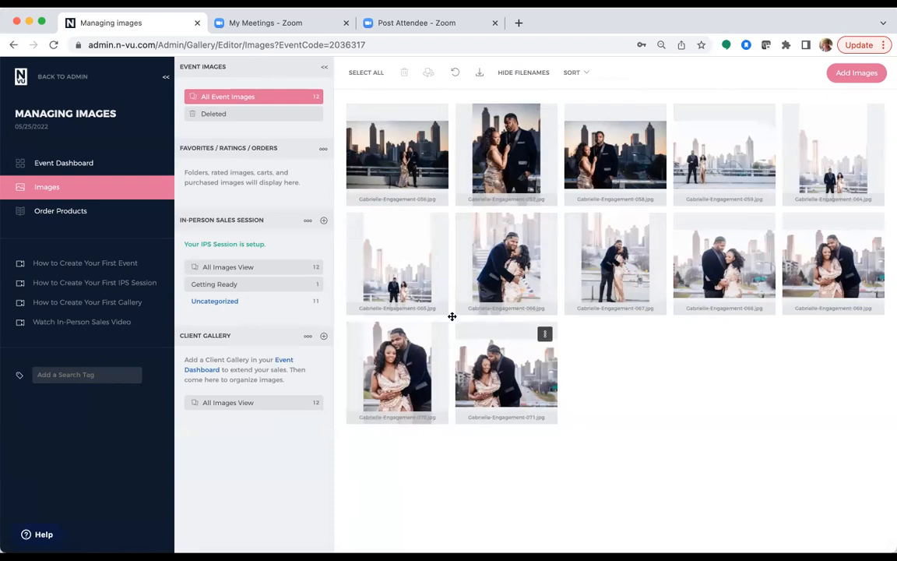
pyautogui.click(56, 165)
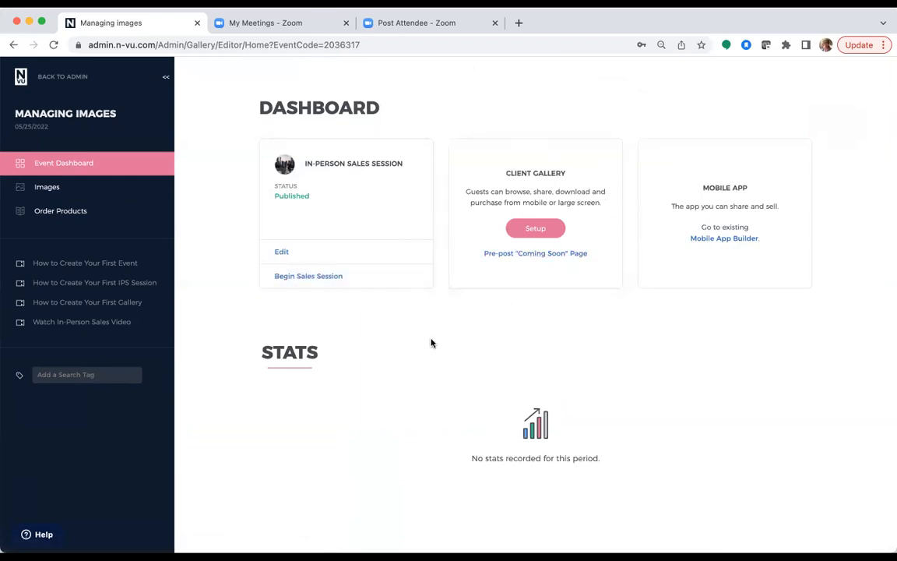
# Step: Begin the in-person sales session for the existing client in Single Screen display with Fullscreen on, and advance to the culling thumbnails
pyautogui.click(307, 282)
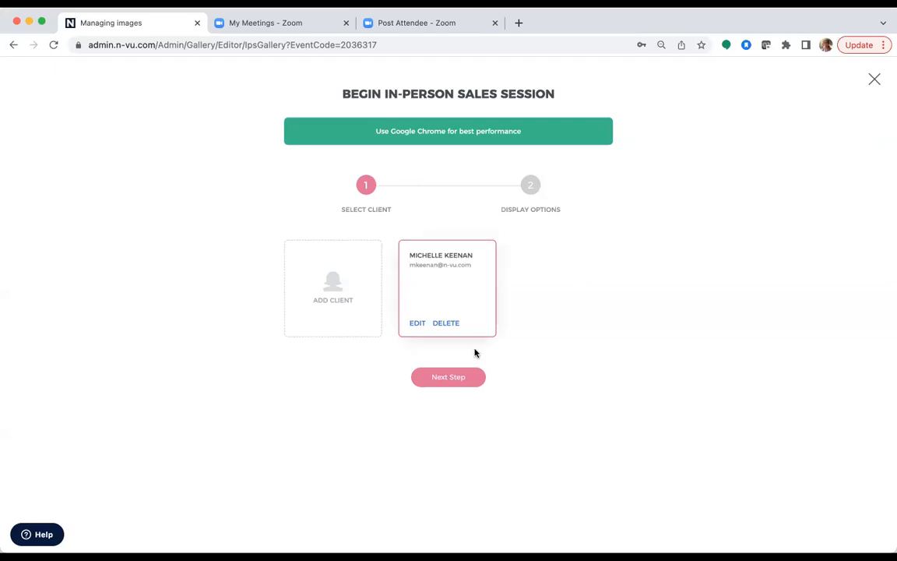
pyautogui.click(457, 378)
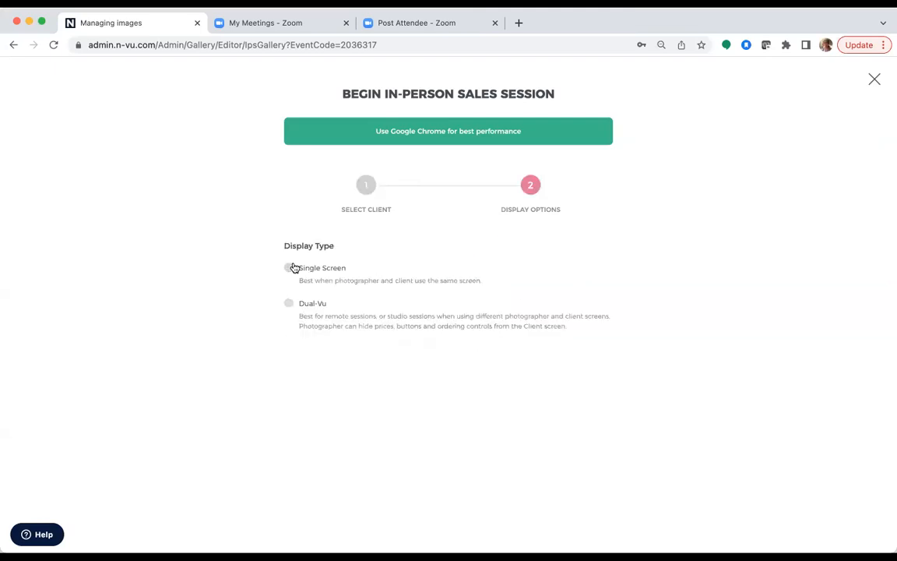
pyautogui.click(289, 270)
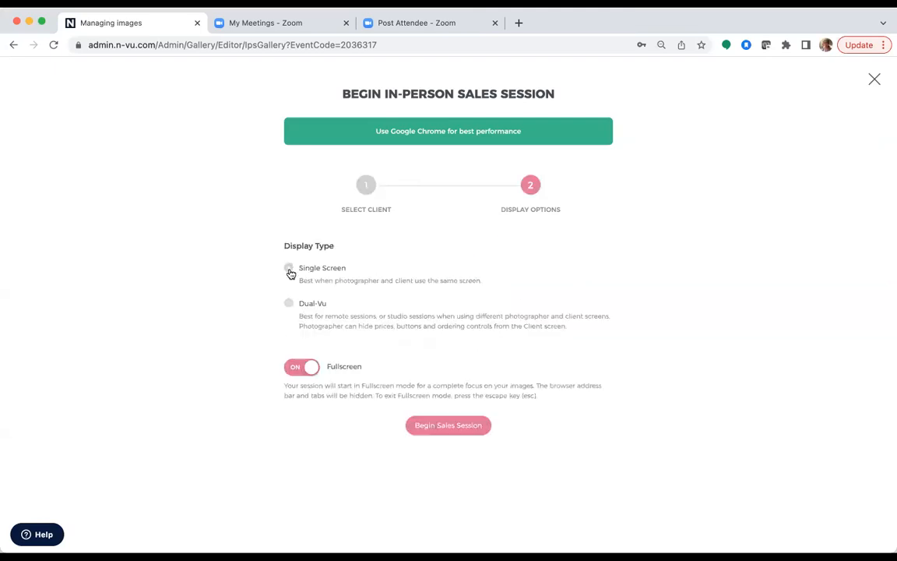
pyautogui.click(470, 428)
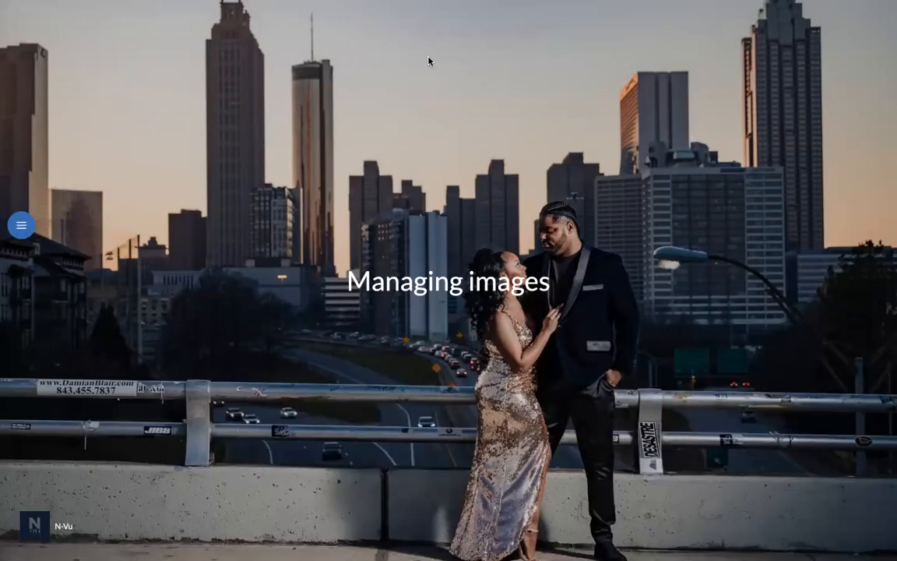
pyautogui.click(482, 515)
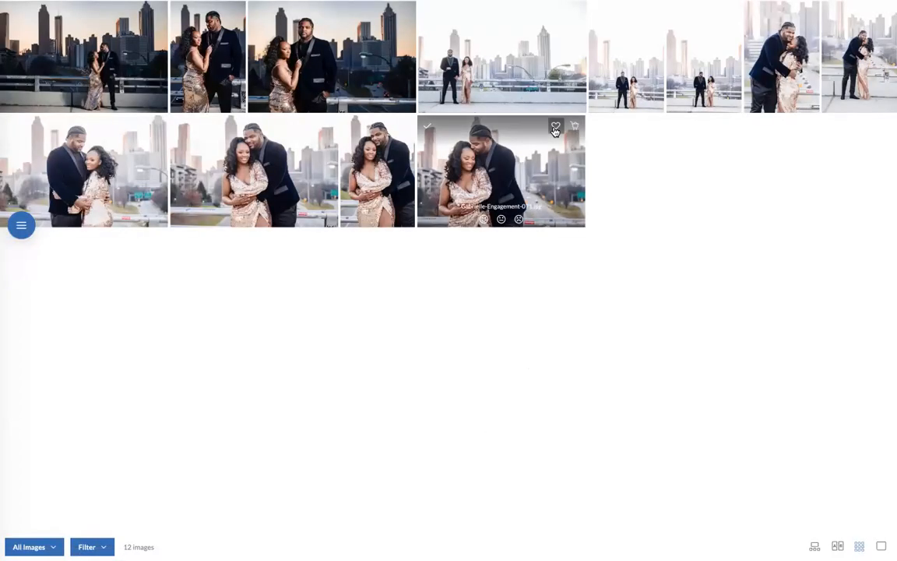
# Step: Add the last image to the Album and Wall Art favorites folders
pyautogui.click(554, 129)
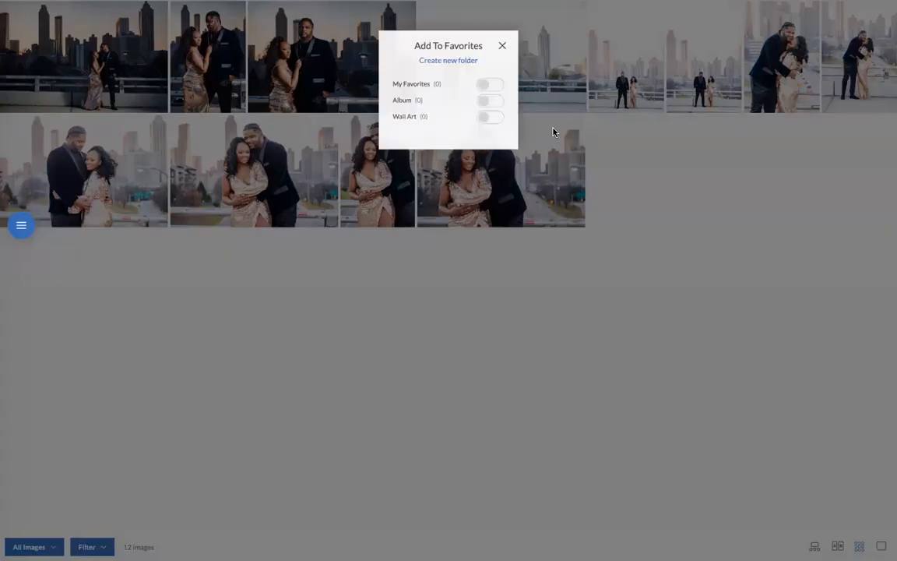
pyautogui.click(486, 92)
pyautogui.click(483, 111)
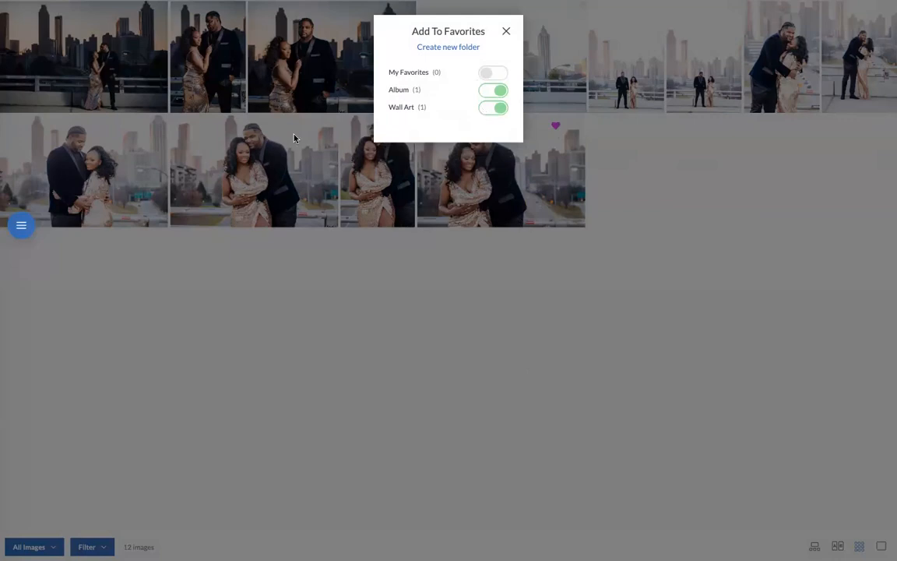
pyautogui.click(507, 32)
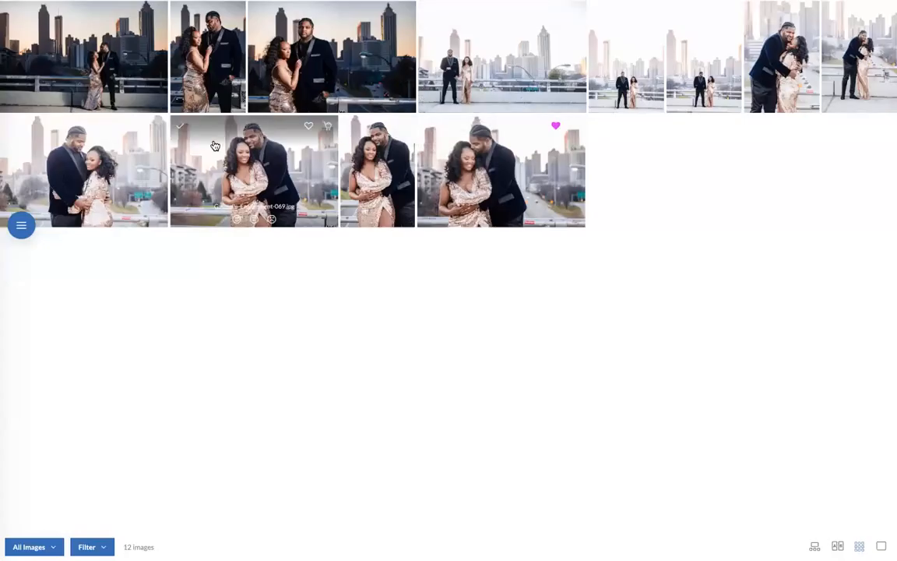
# Step: Select the second, third, tenth and eleventh images and rate them all Yes
pyautogui.click(180, 127)
pyautogui.click(350, 126)
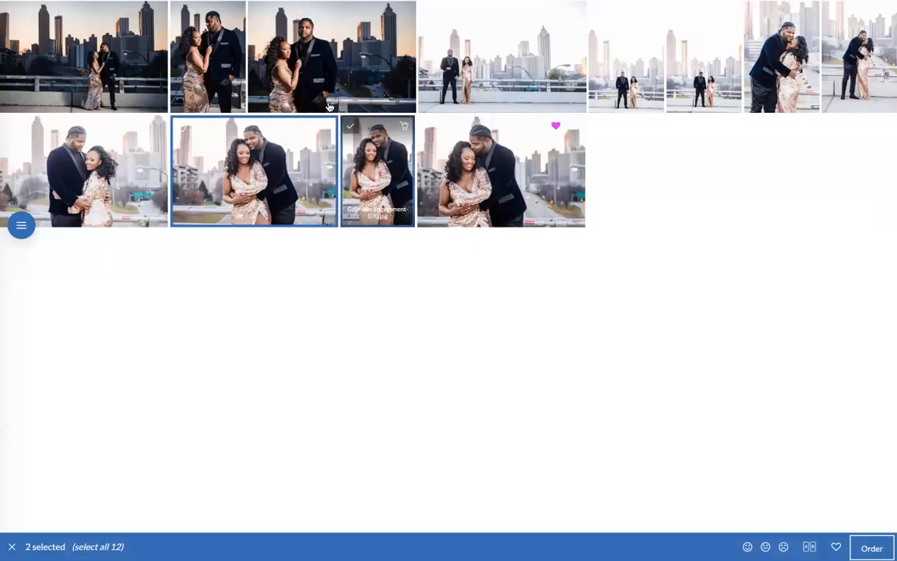
pyautogui.click(259, 11)
pyautogui.click(179, 11)
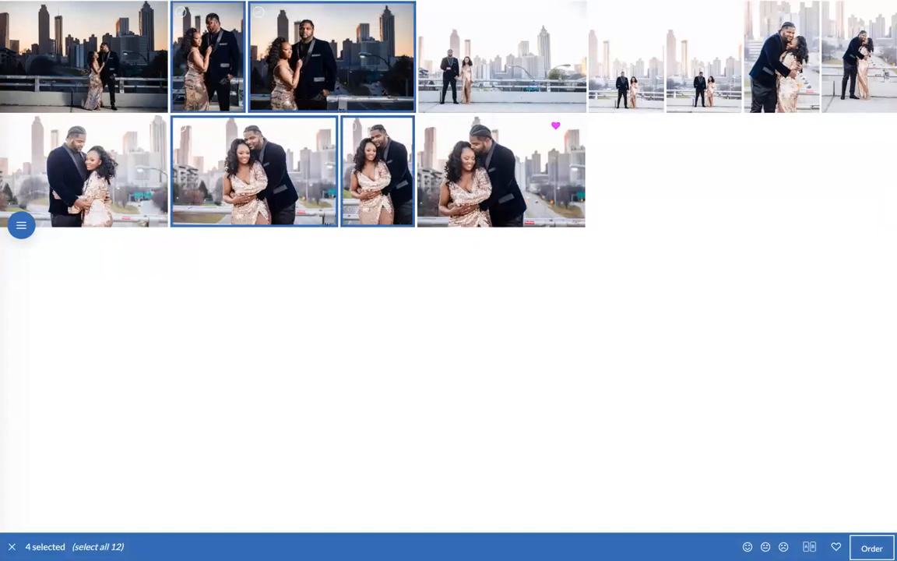
pyautogui.click(766, 546)
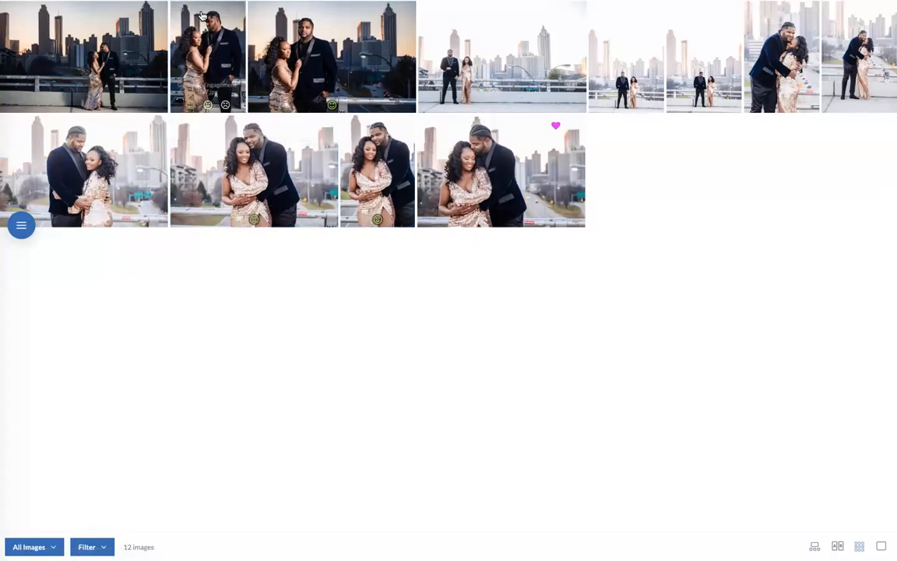
# Step: Add the ninth image, the first in the second row, to the Album and Wall Art favorites folders
pyautogui.click(136, 126)
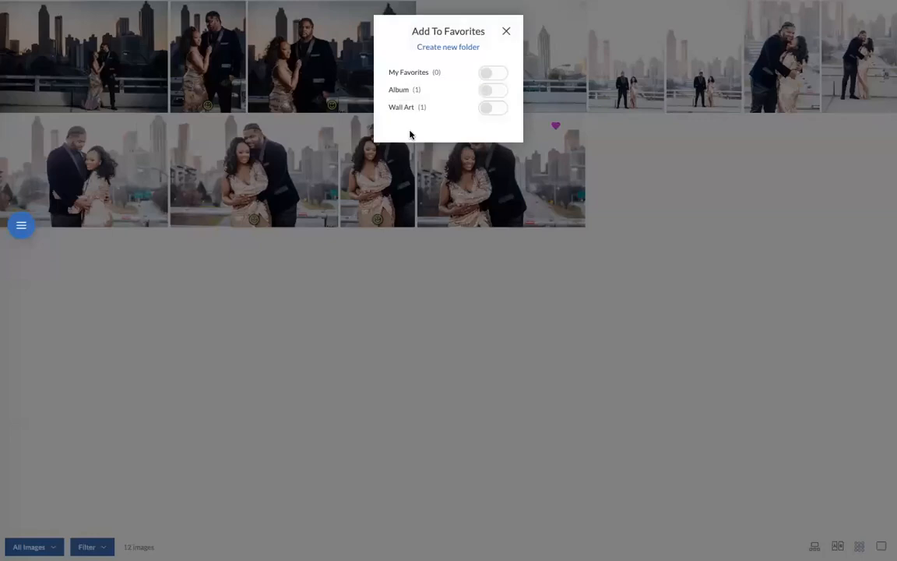
pyautogui.click(488, 92)
pyautogui.click(489, 107)
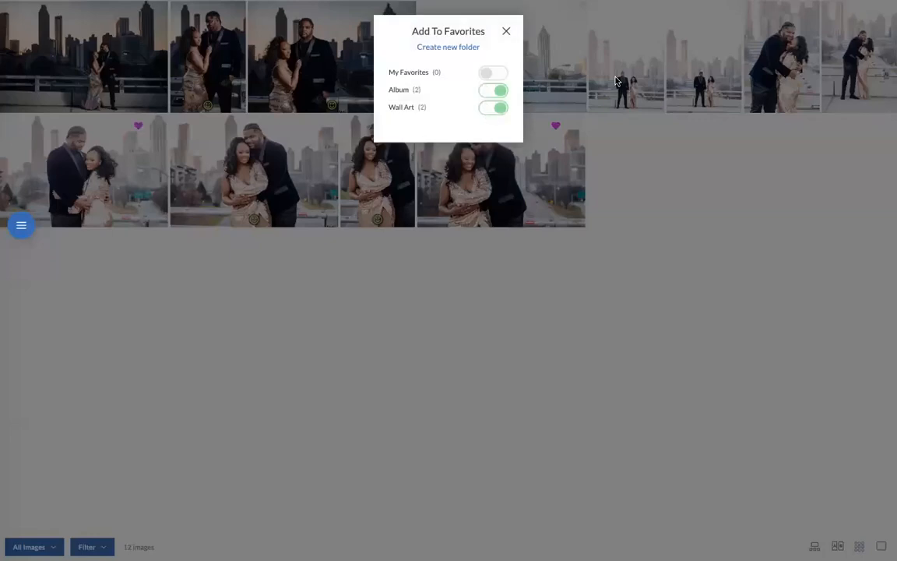
pyautogui.click(506, 31)
# Step: Add the sixth image to the My Favorites, Album and Wall Art folders
pyautogui.click(712, 13)
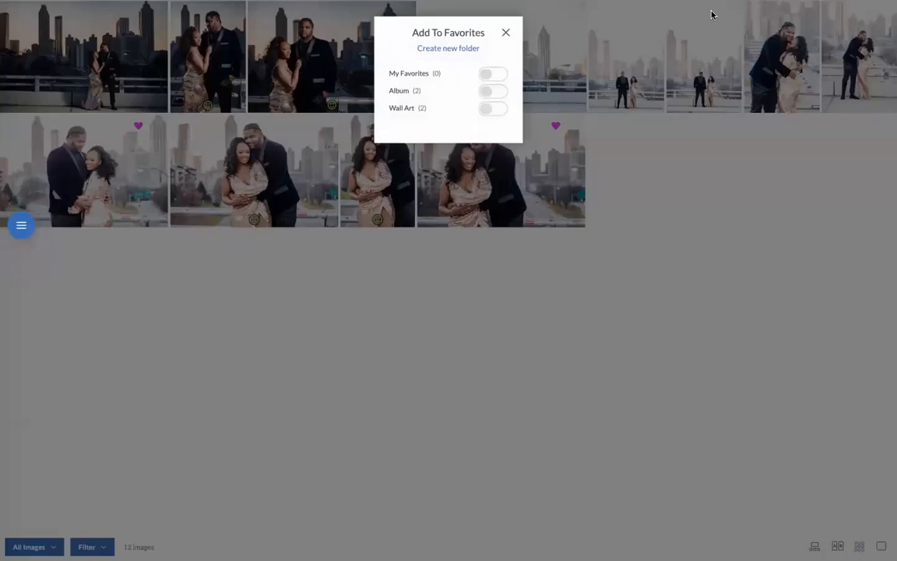
pyautogui.click(490, 89)
pyautogui.click(489, 74)
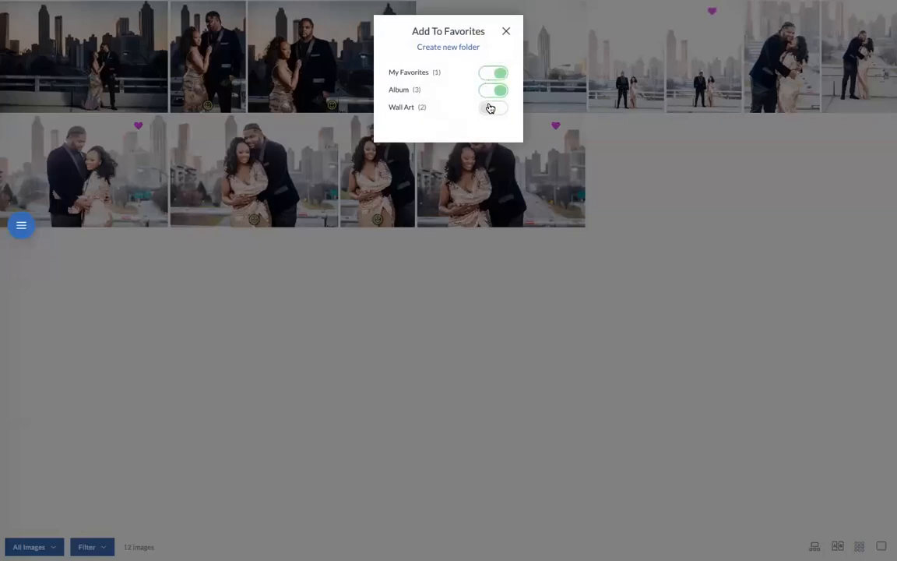
pyautogui.click(491, 109)
pyautogui.click(506, 32)
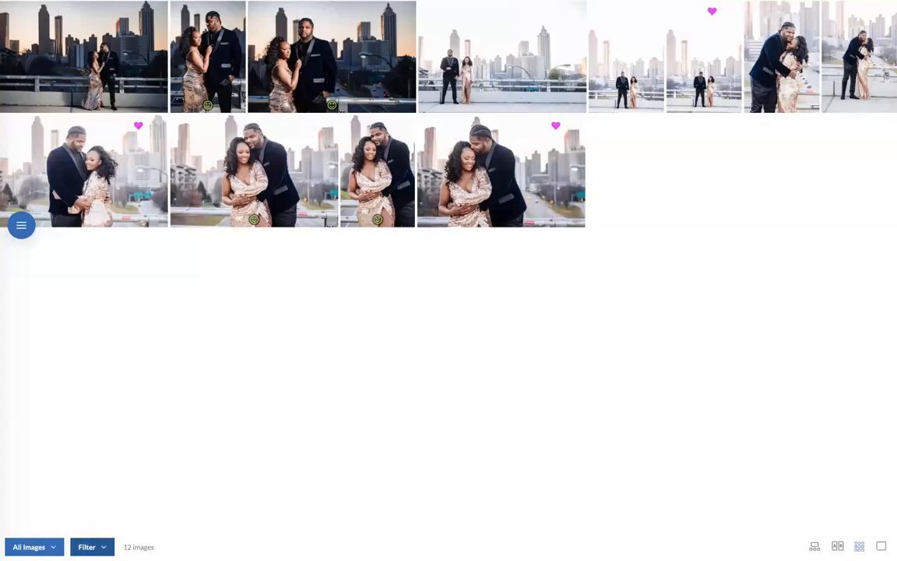
# Step: Add the third image in the first row to the Album, Wall Art and My Favorites folders
pyautogui.click(91, 546)
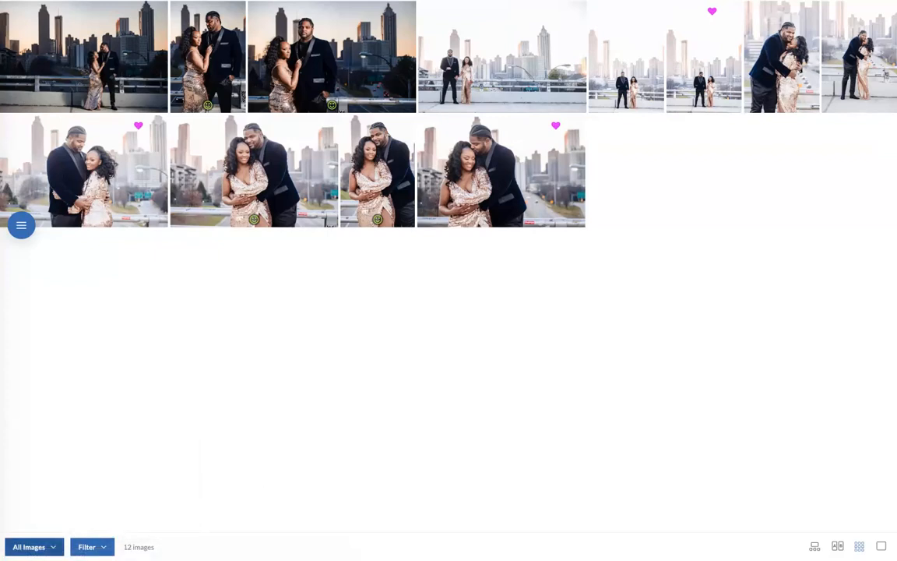
pyautogui.click(34, 547)
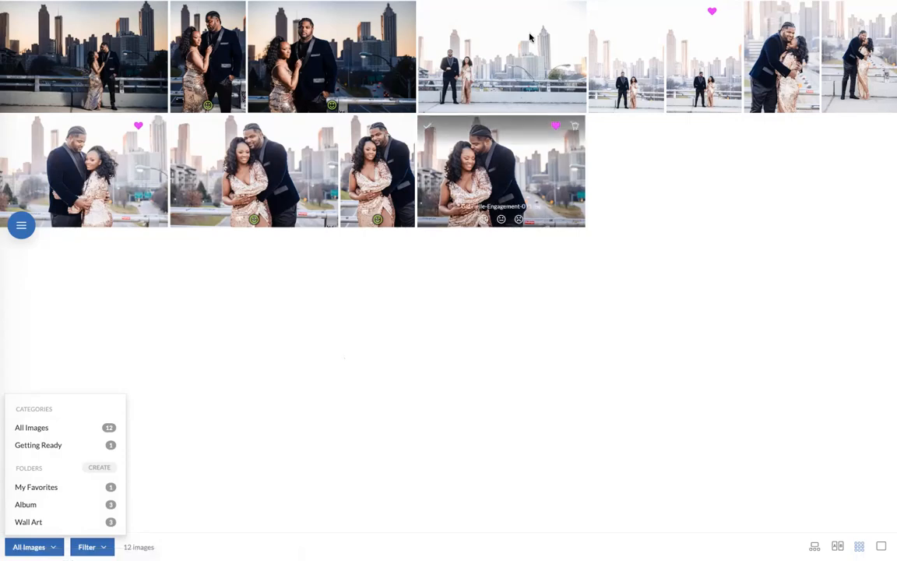
pyautogui.click(385, 11)
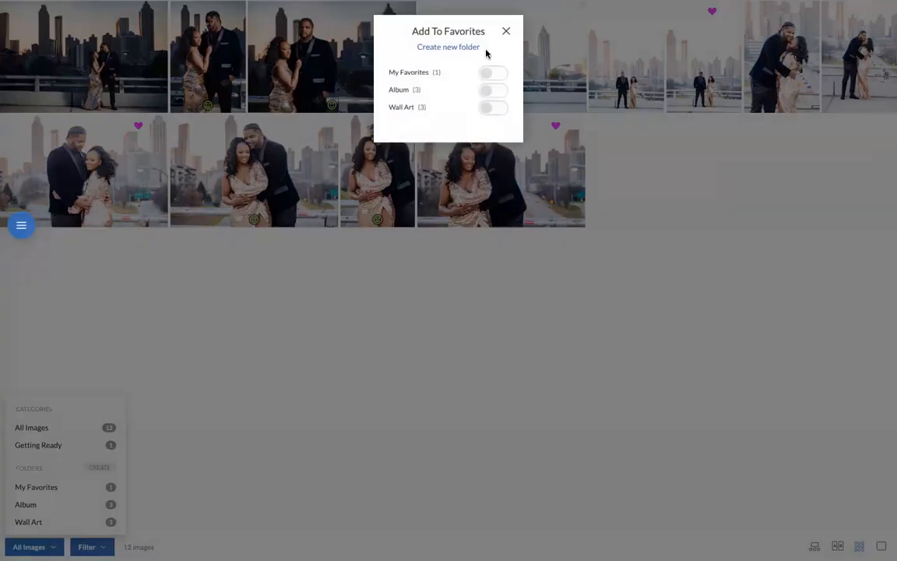
pyautogui.click(489, 91)
pyautogui.click(489, 108)
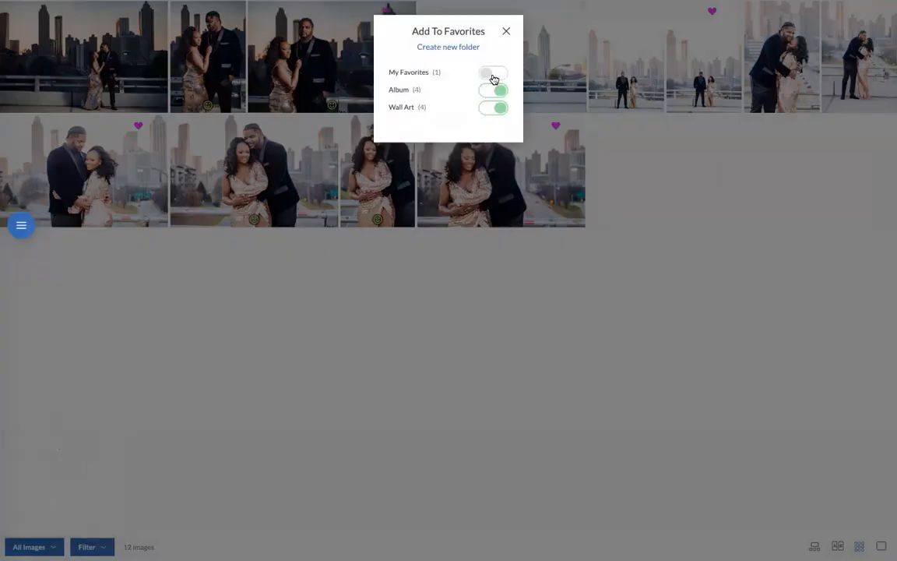
pyautogui.click(488, 76)
pyautogui.click(506, 32)
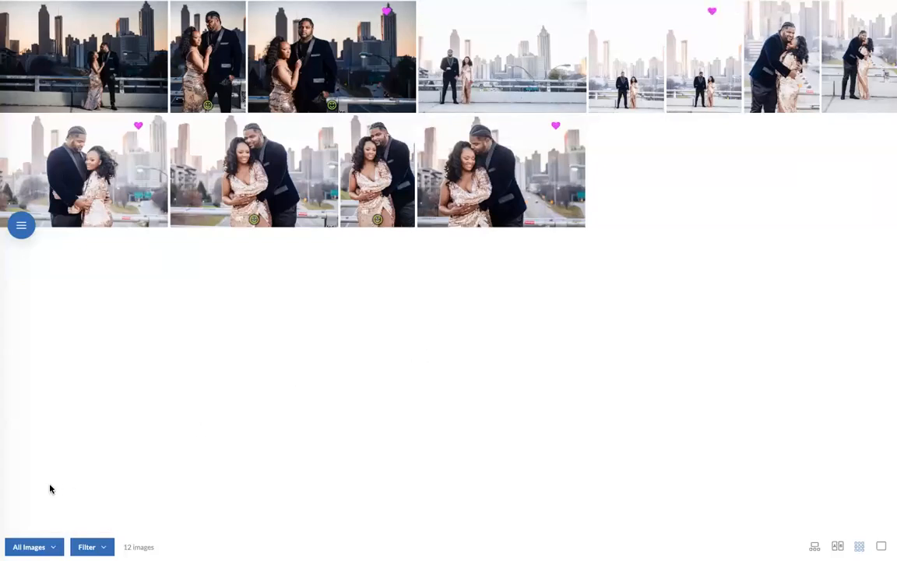
# Step: Open the Triple collection from the Wall Collections category of the store
pyautogui.moveTo(22, 226); pyautogui.dragTo(26, 281)
pyautogui.click(25, 280)
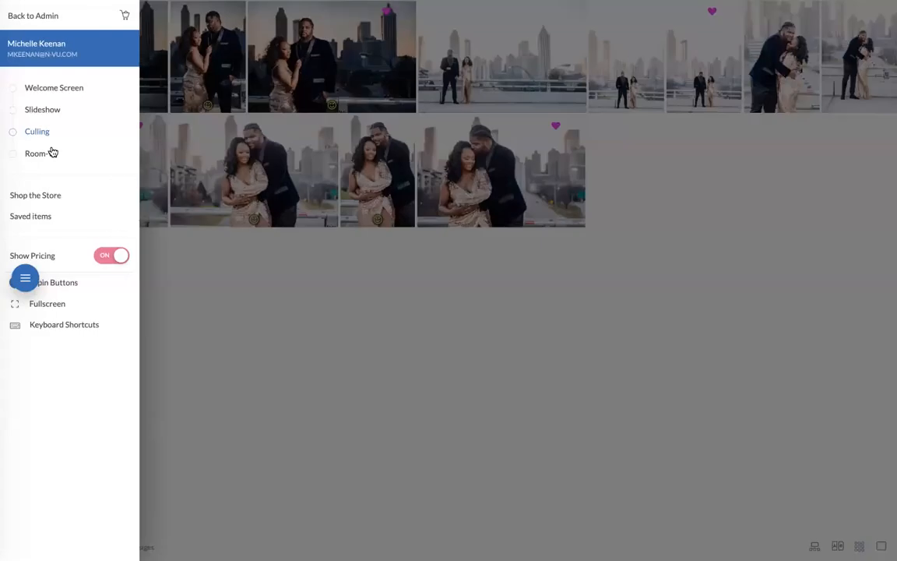
pyautogui.click(43, 201)
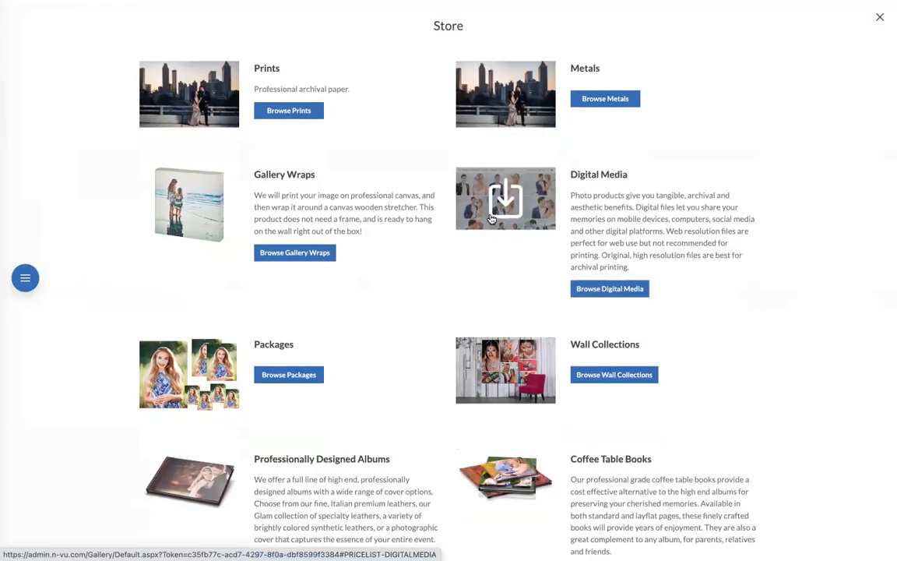
pyautogui.scroll(-1, 454, 360)
pyautogui.scroll(-3, 454, 360)
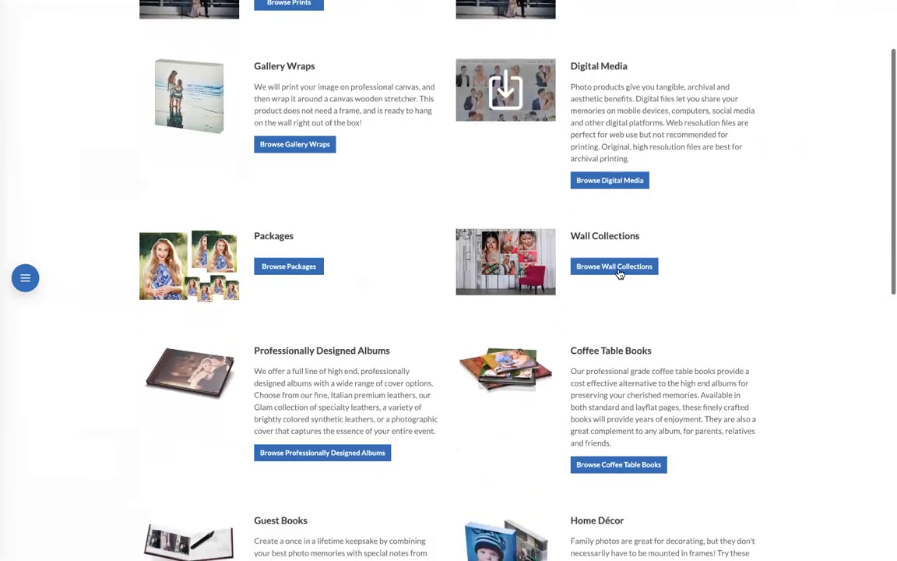
pyautogui.click(619, 269)
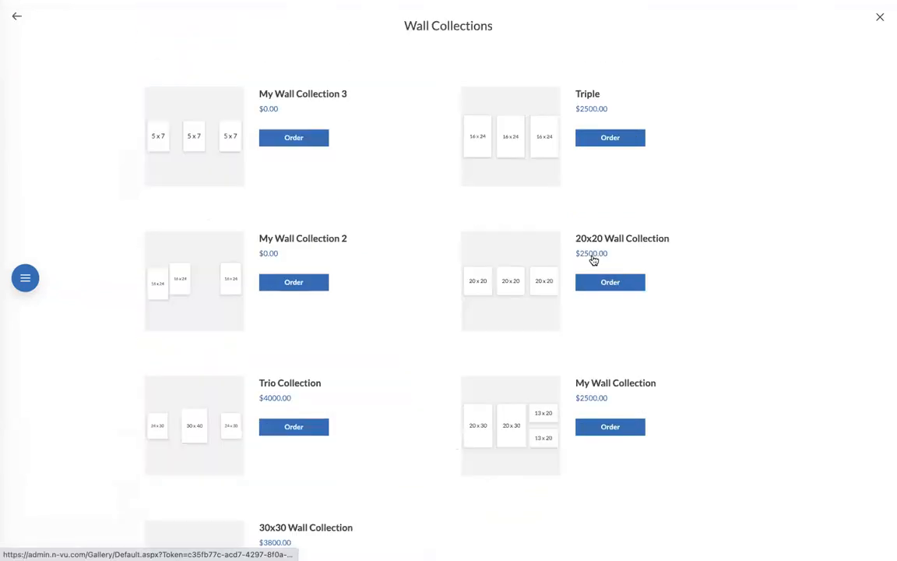
pyautogui.click(529, 168)
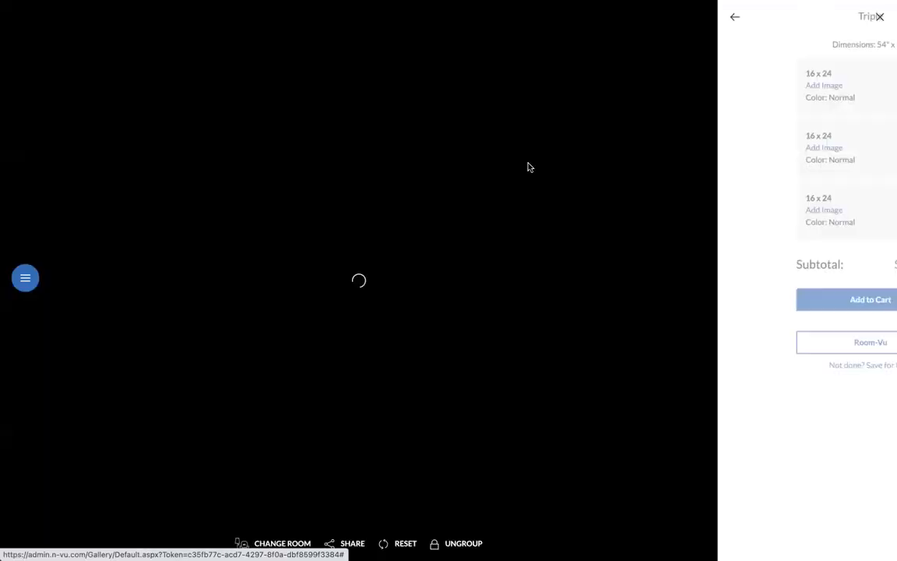
# Step: Fill the first 16 x 24 opening with image 058 from the Wall Art folder and save its crop centred on the couple
pyautogui.click(109, 295)
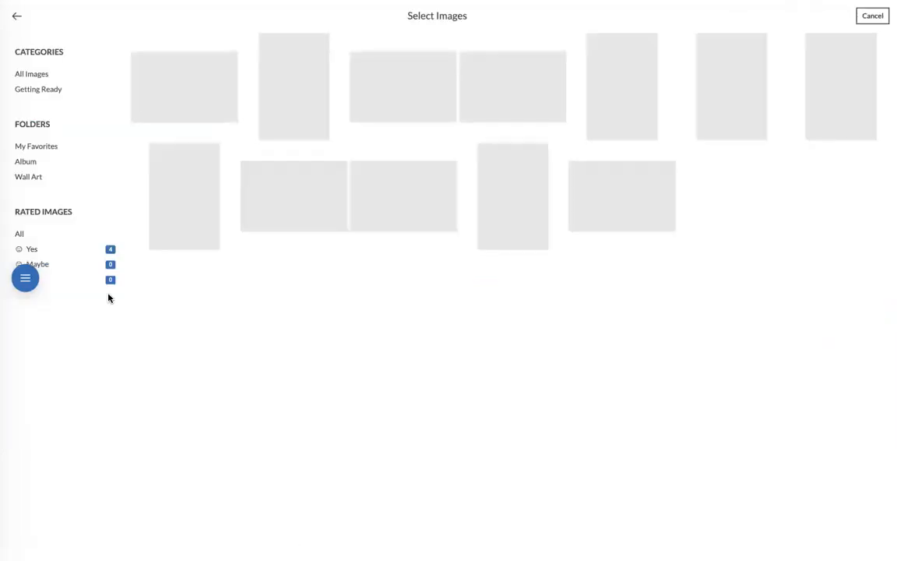
pyautogui.click(36, 178)
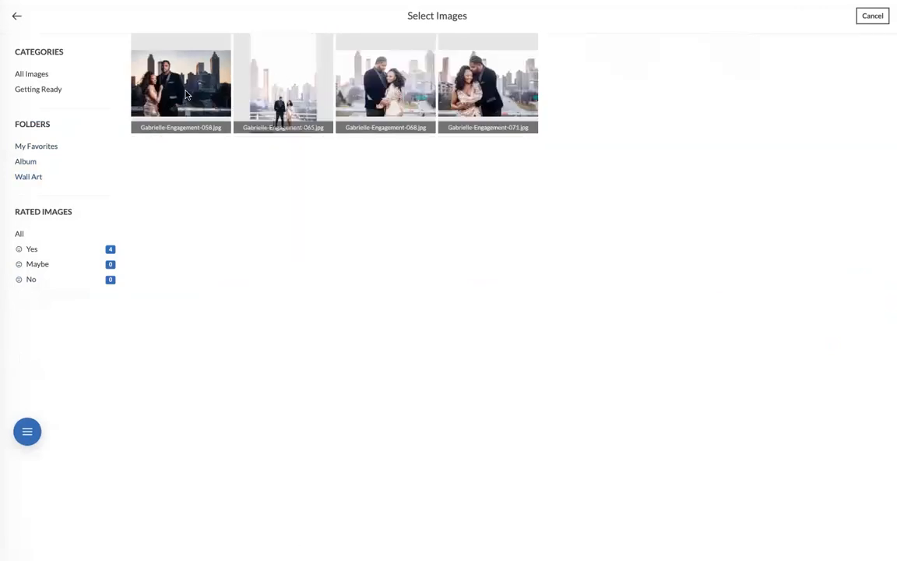
pyautogui.click(186, 94)
pyautogui.moveTo(428, 184); pyautogui.dragTo(268, 265)
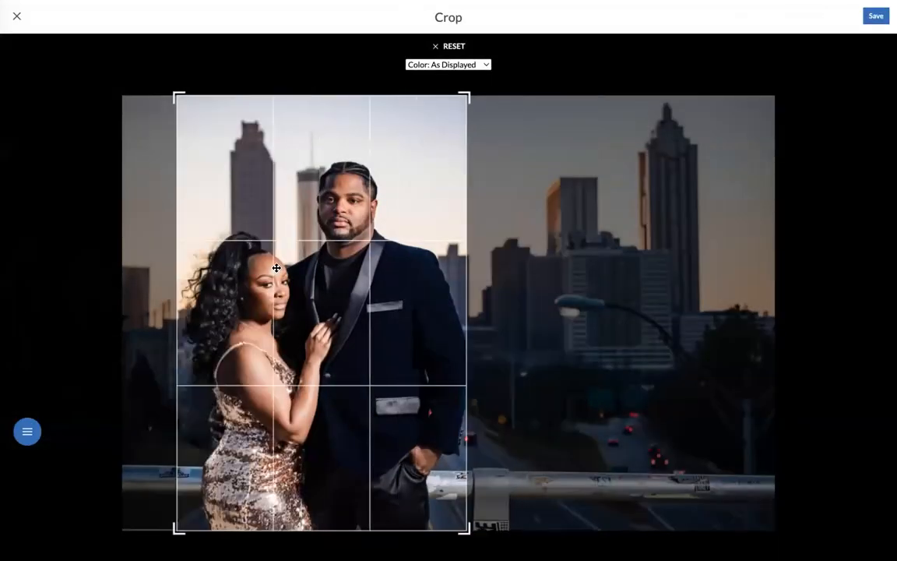
pyautogui.click(875, 16)
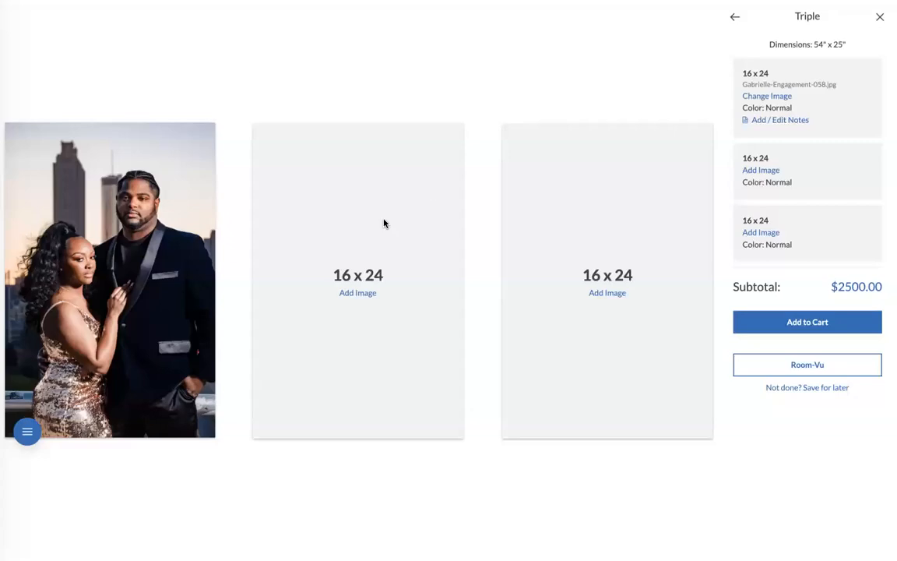
# Step: Fill the middle 16 x 24 opening with image 068 from the Wall Art folder and save its crop around the couple
pyautogui.click(358, 292)
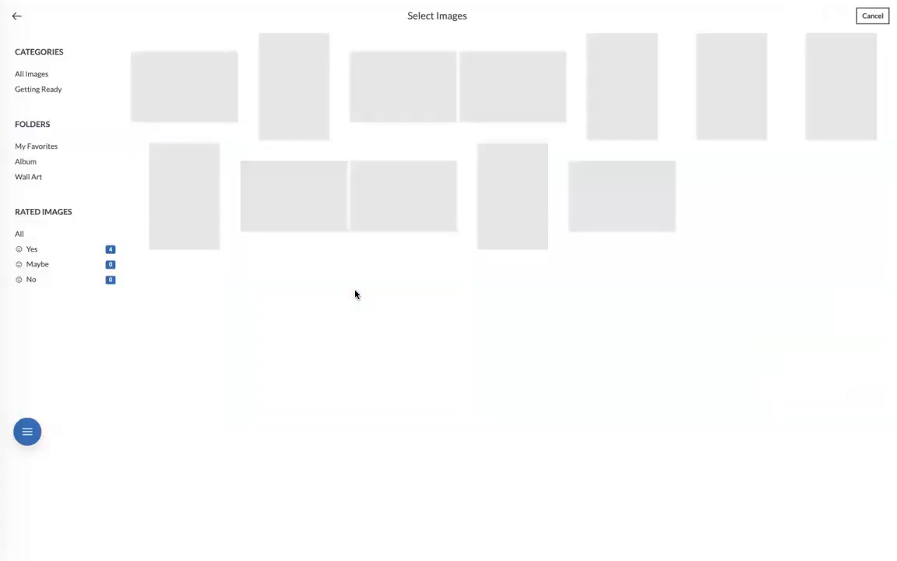
pyautogui.click(32, 177)
pyautogui.click(368, 86)
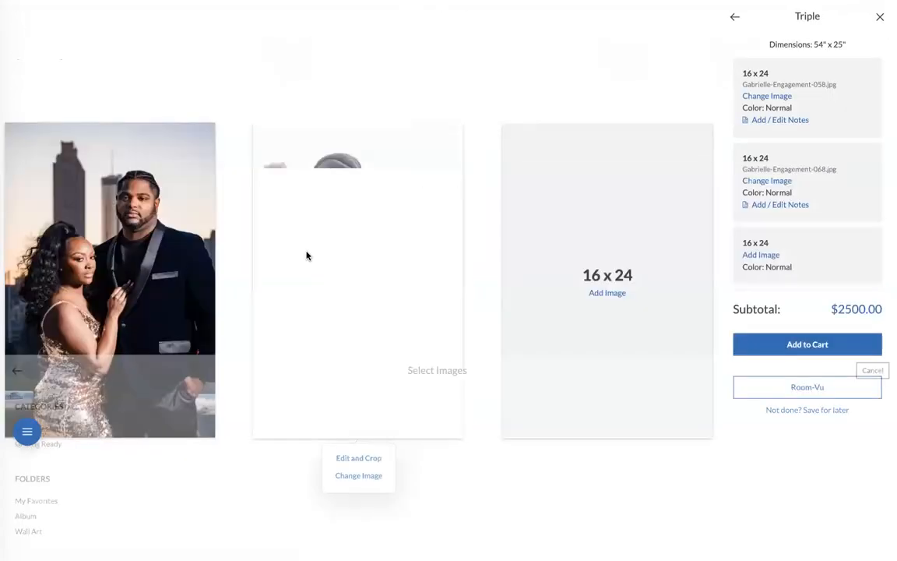
pyautogui.moveTo(421, 326)
pyautogui.mouseDown()
pyautogui.moveTo(407, 330)
pyautogui.moveTo(416, 332)
pyautogui.mouseUp()
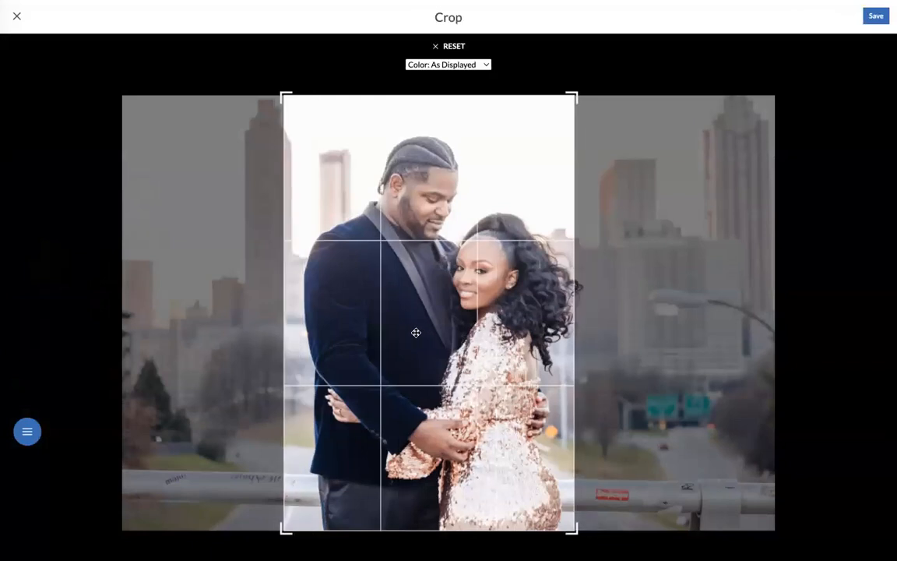
pyautogui.click(875, 16)
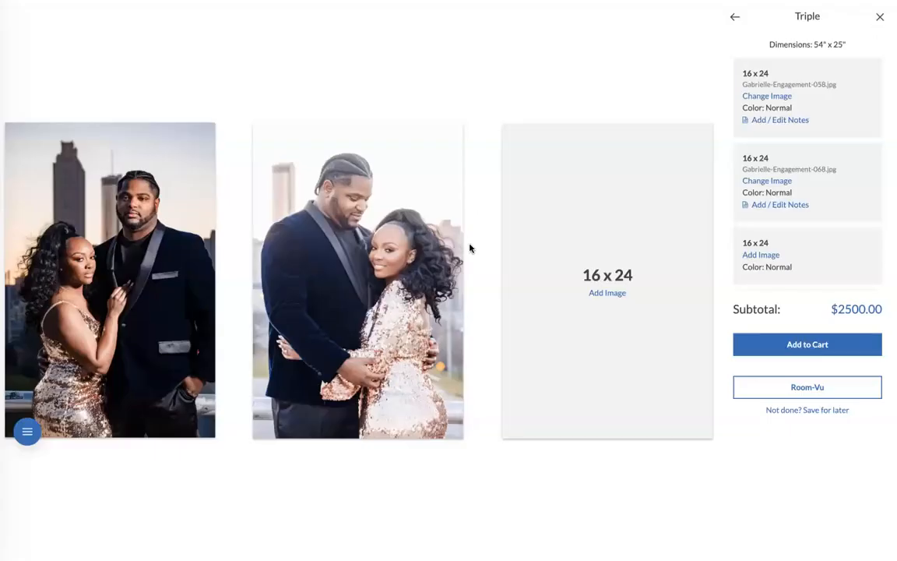
# Step: Fill the last 16 x 24 opening with image 070 and save its crop at the full frame
pyautogui.click(609, 293)
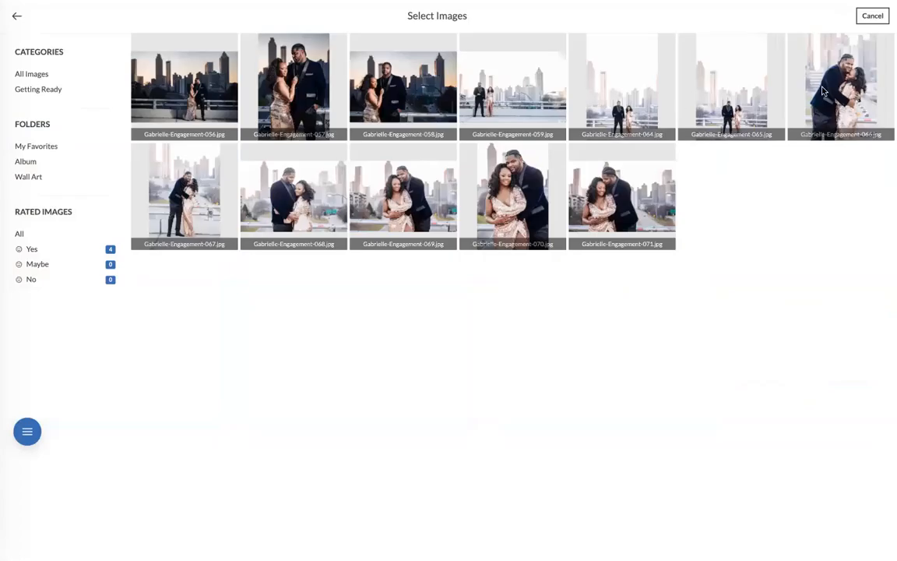
pyautogui.click(468, 155)
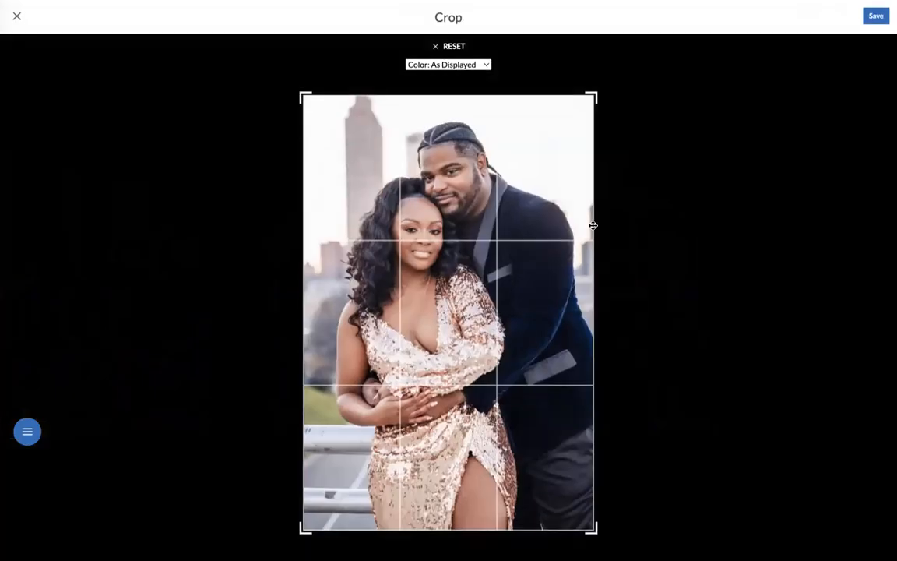
pyautogui.click(874, 17)
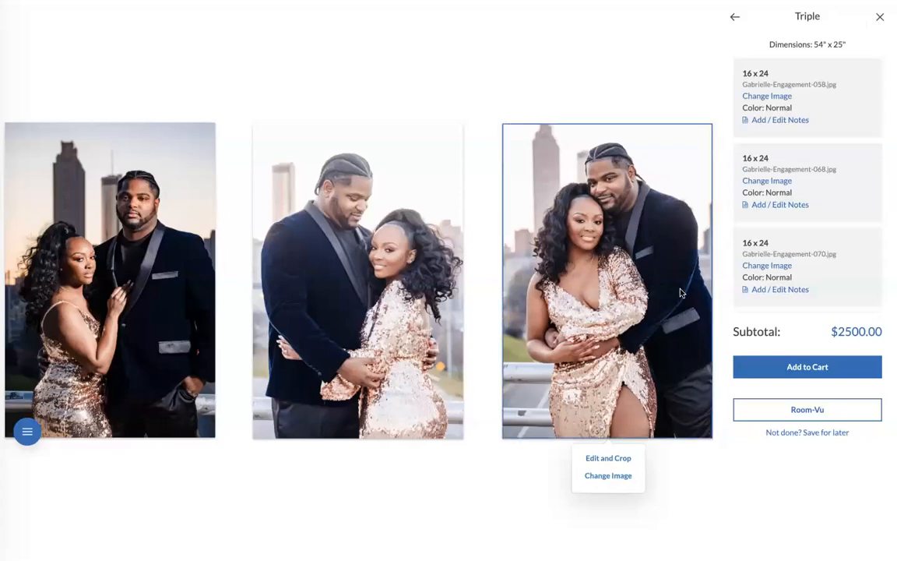
# Step: Preview the collection in Room-Vu higher on the wall above the staircase, with frames applied to all items on the wall
pyautogui.click(808, 410)
pyautogui.moveTo(429, 295); pyautogui.dragTo(419, 167)
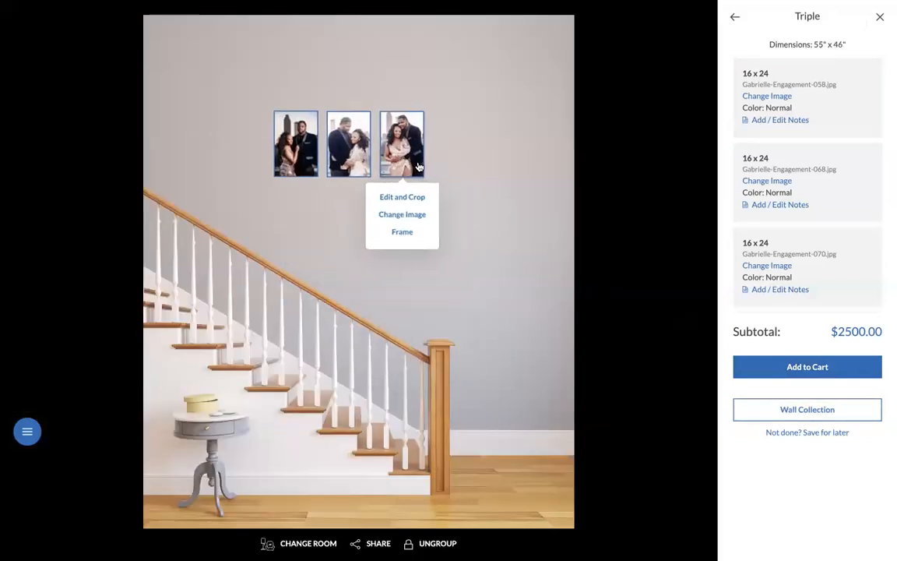
pyautogui.moveTo(391, 158)
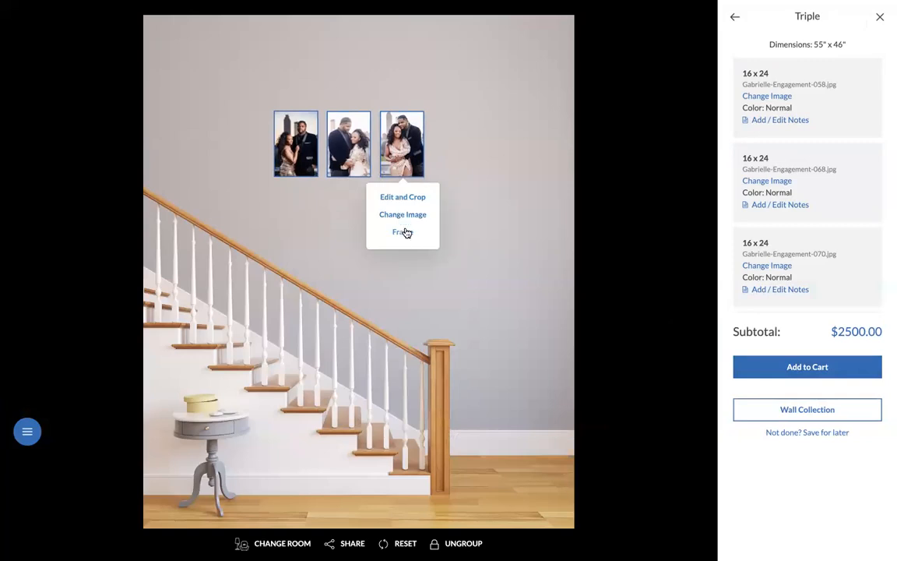
pyautogui.click(406, 232)
pyautogui.click(360, 228)
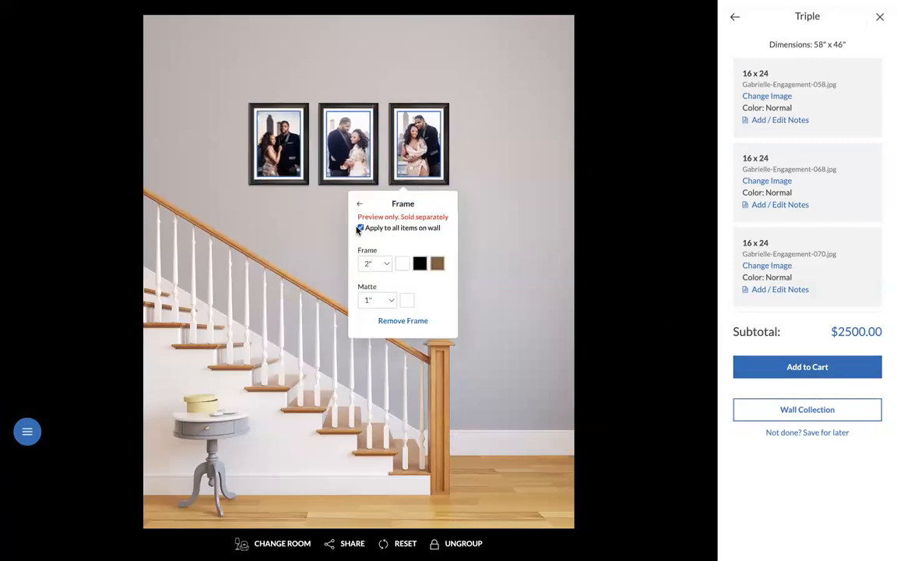
pyautogui.click(513, 209)
# Step: Add the Triple collection to the cart and proceed from the shopping cart to checkout
pyautogui.click(821, 368)
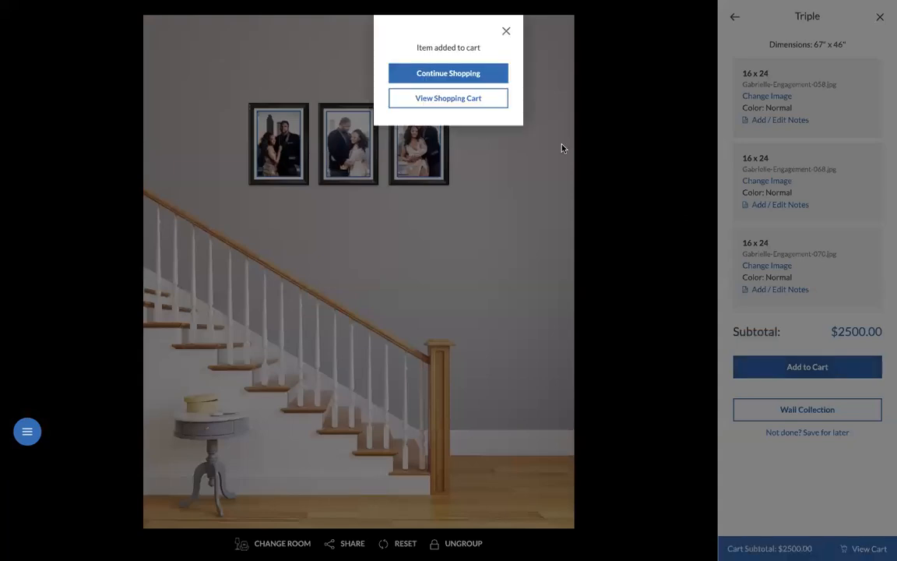
pyautogui.click(446, 99)
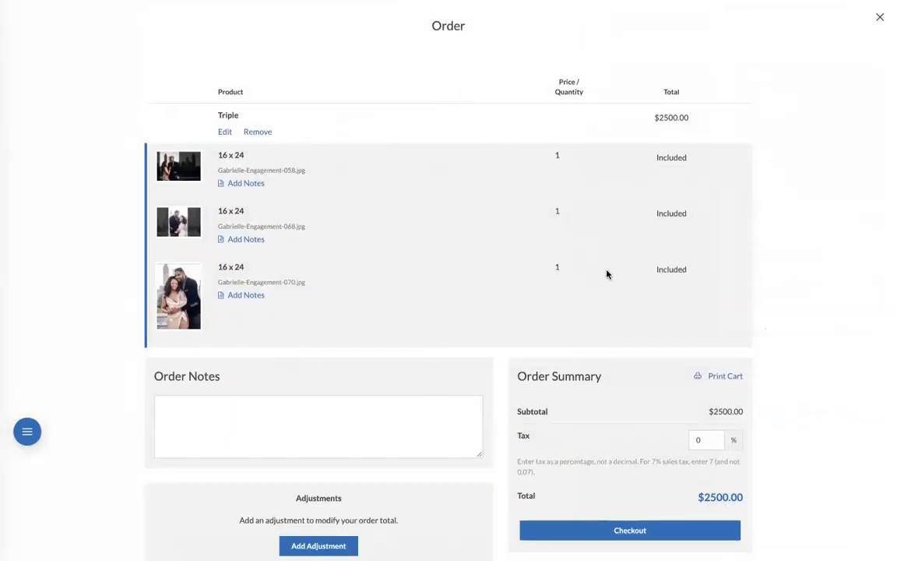
pyautogui.click(620, 529)
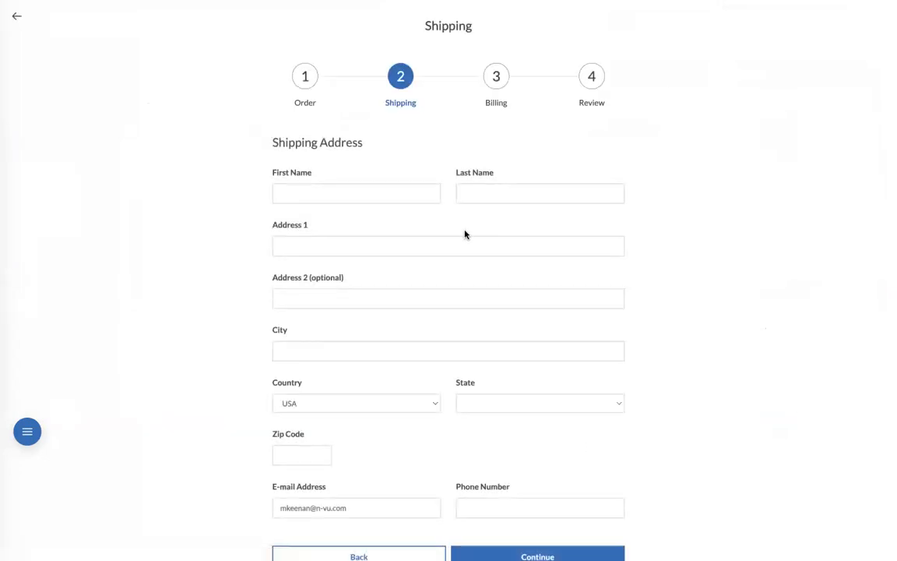
# Step: Fill in the customer's shipping name, address and contact details from a saved address and continue to billing
pyautogui.click(415, 192)
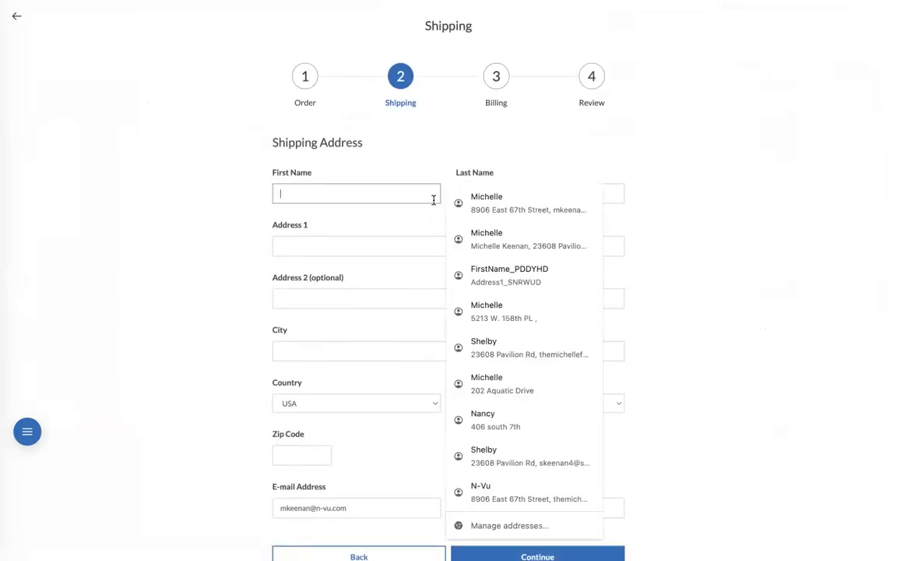
pyautogui.click(503, 249)
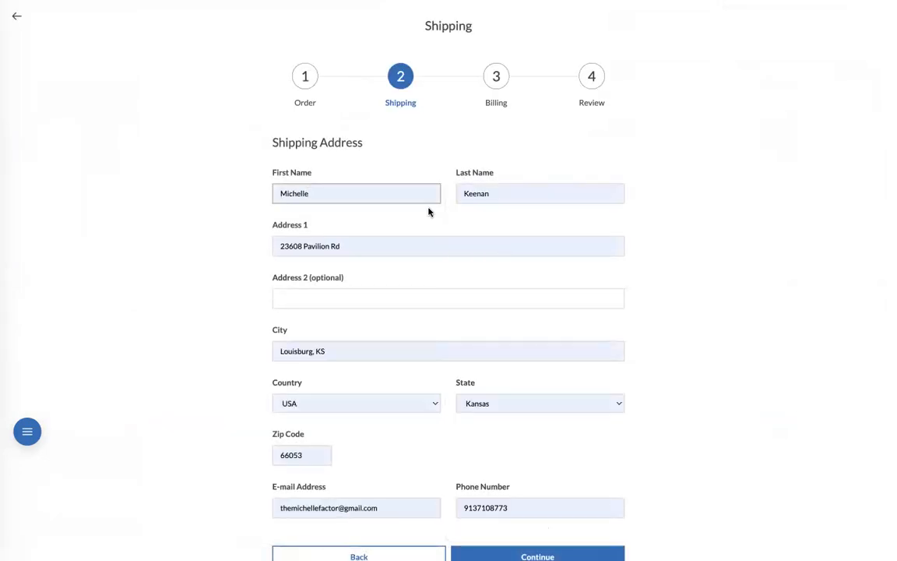
pyautogui.click(410, 193)
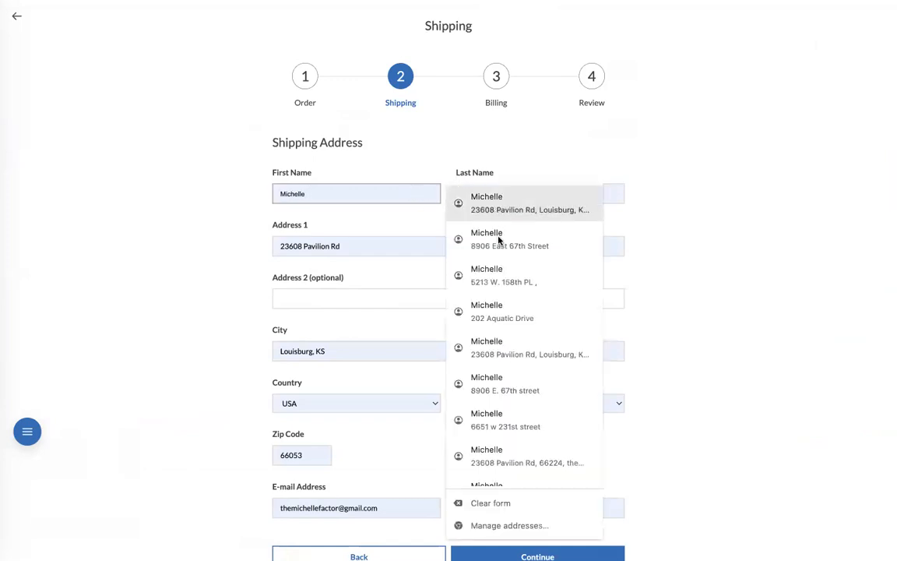
pyautogui.click(475, 213)
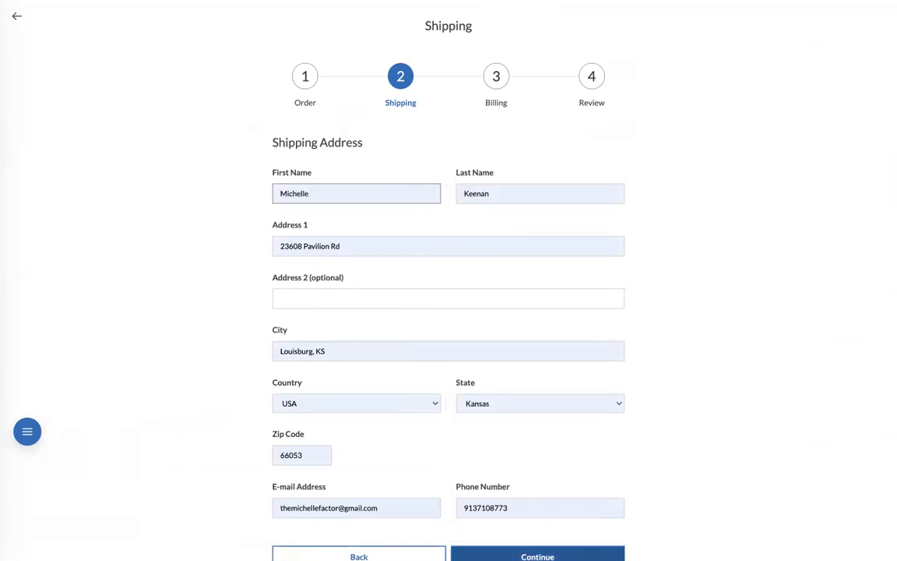
pyautogui.click(538, 556)
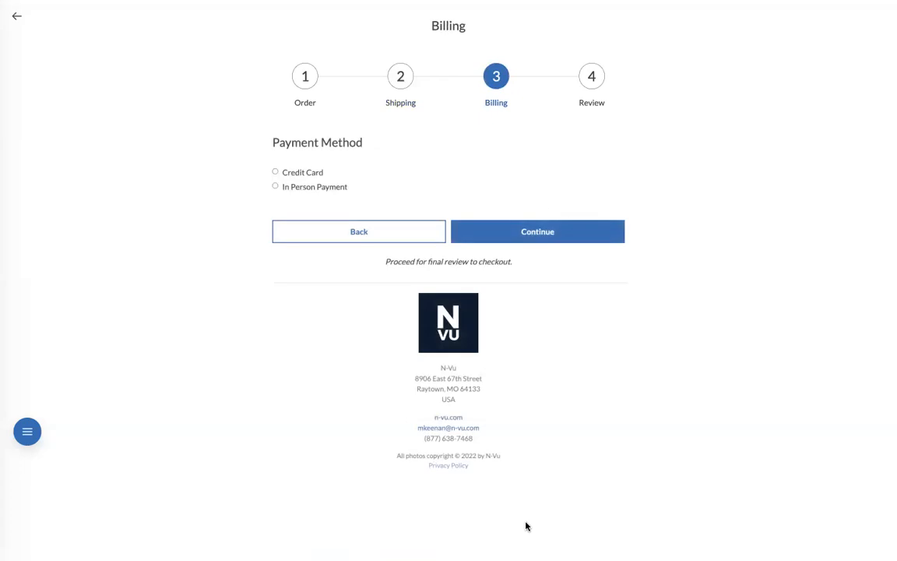
# Step: Choose In Person Payment as the payment method and place the order
pyautogui.click(275, 186)
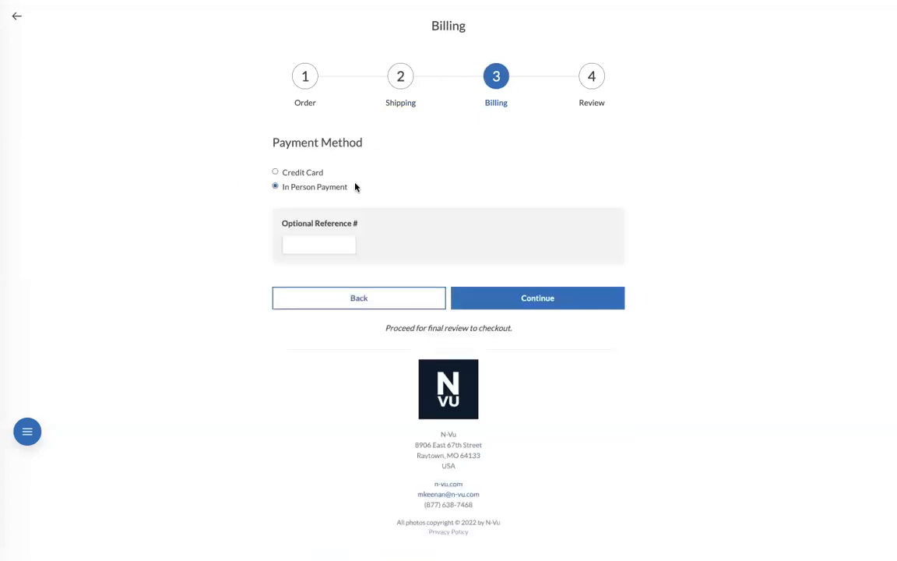
pyautogui.click(504, 297)
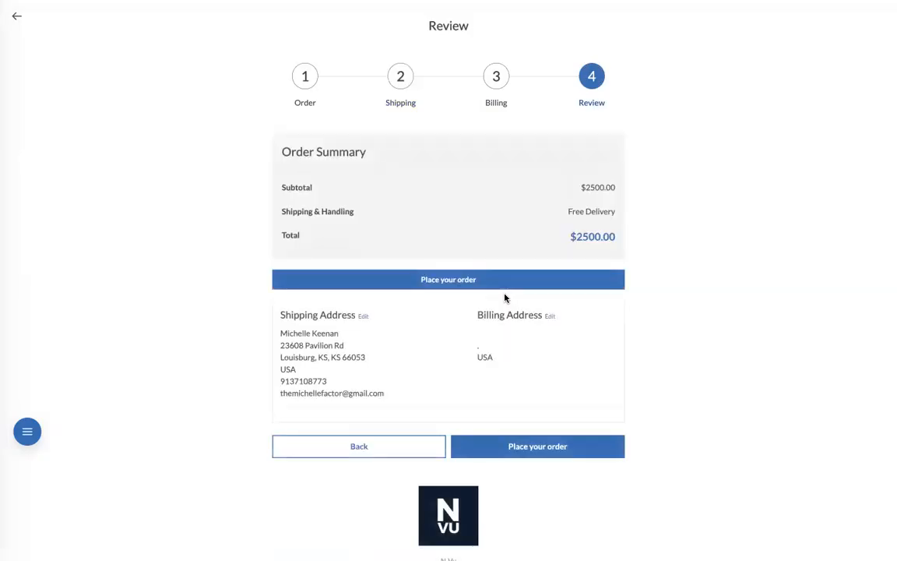
pyautogui.click(545, 456)
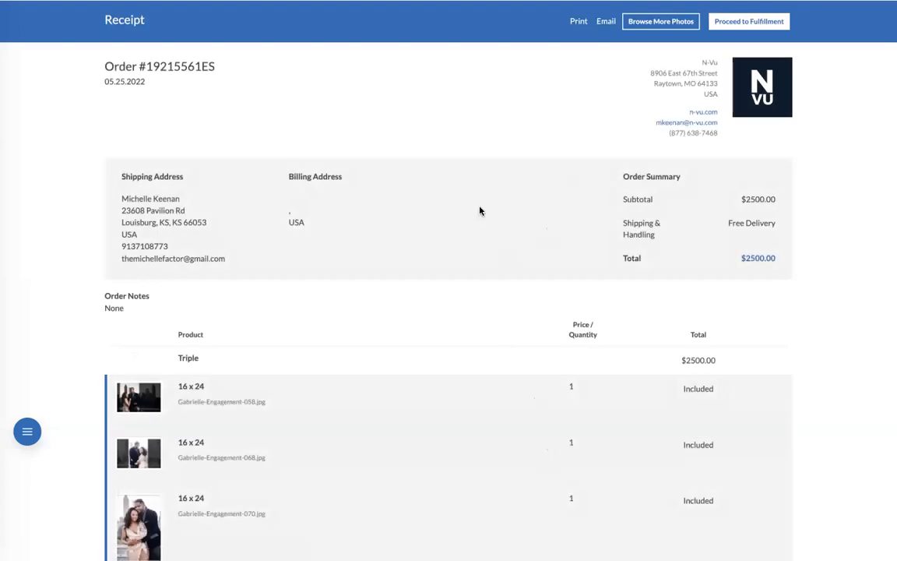
# Step: Leave the sales session from the order receipt and return to the event dashboard in the admin
pyautogui.click(27, 431)
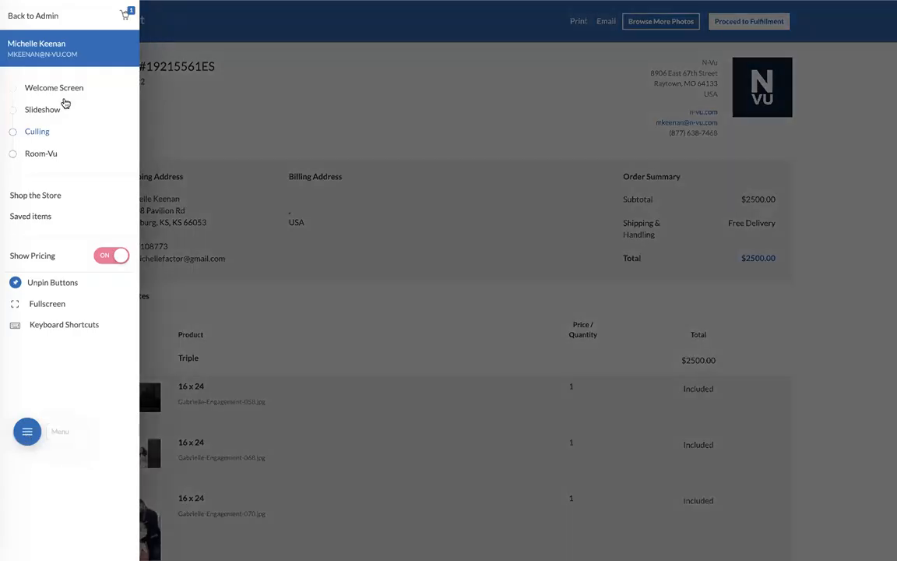
pyautogui.click(32, 16)
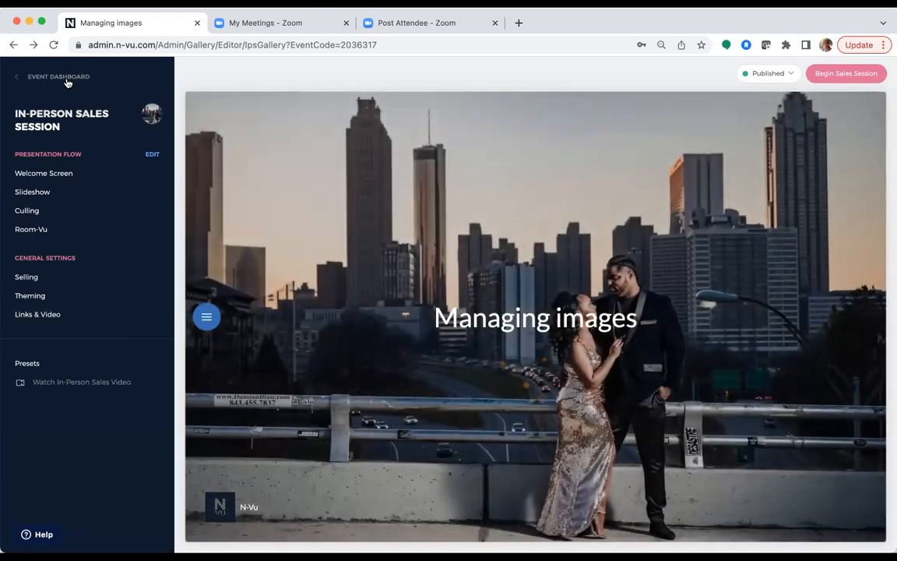
pyautogui.click(67, 79)
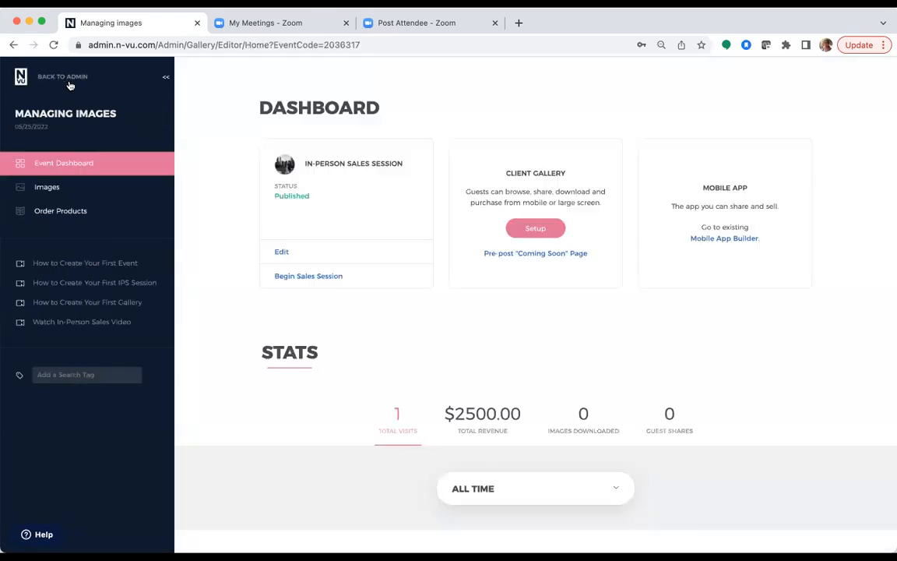
# Step: Browse the event images by the client's in-person sales session folders, rated images and purchased order
pyautogui.click(86, 196)
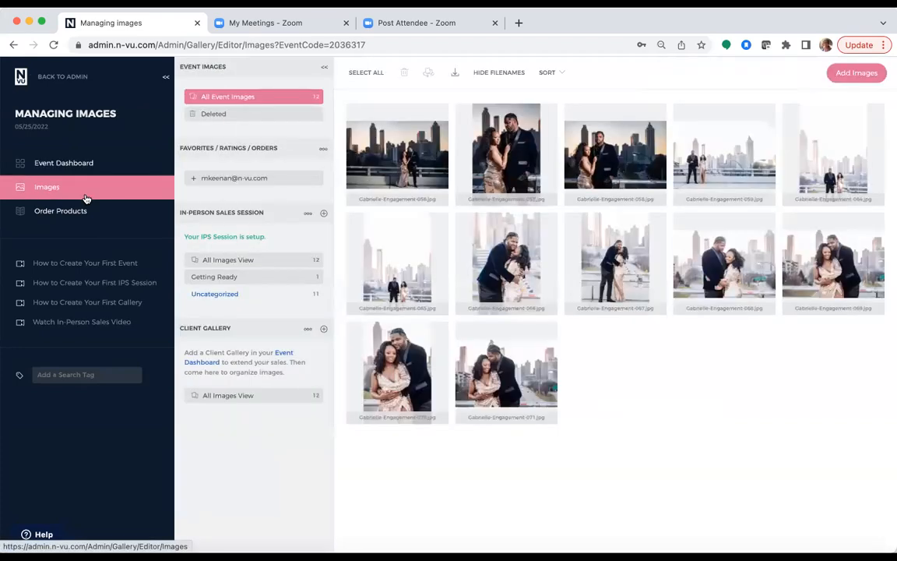
pyautogui.click(241, 178)
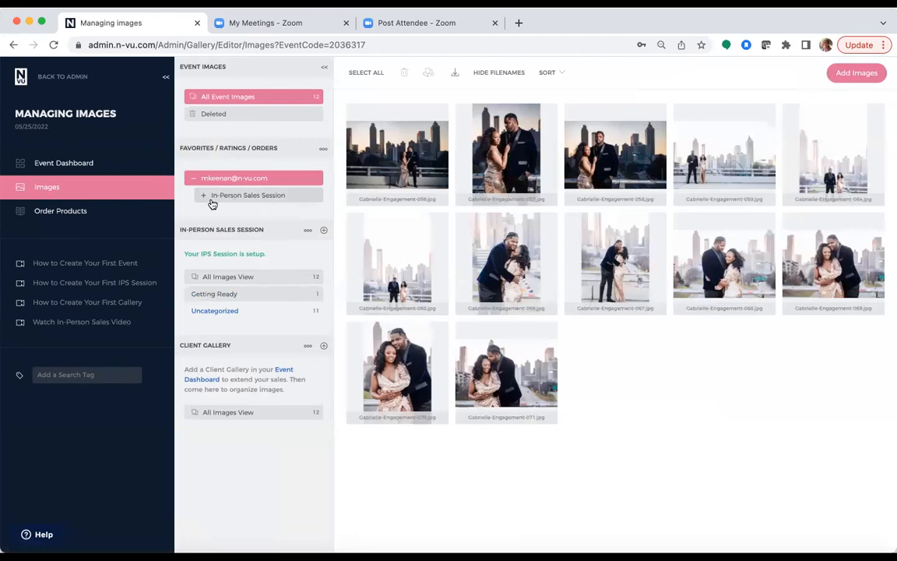
pyautogui.click(229, 196)
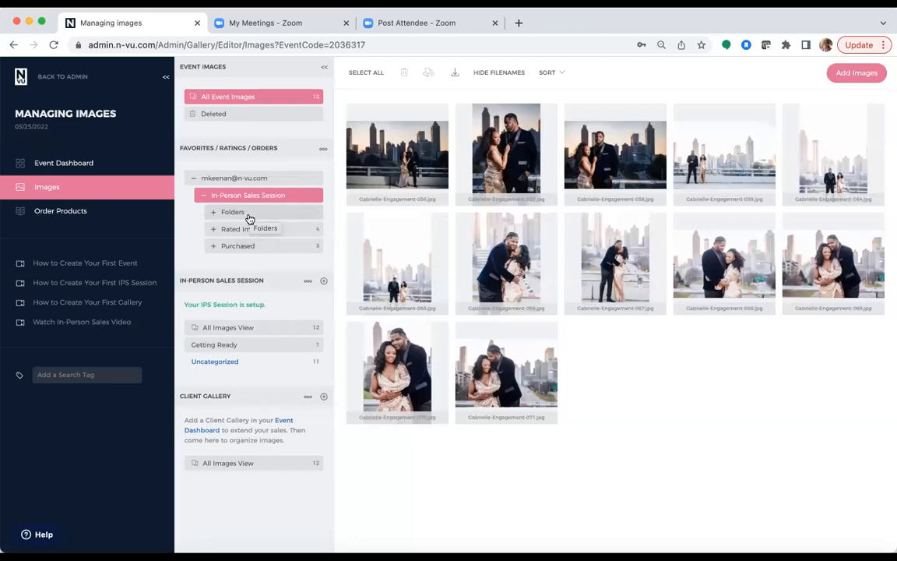
pyautogui.click(249, 217)
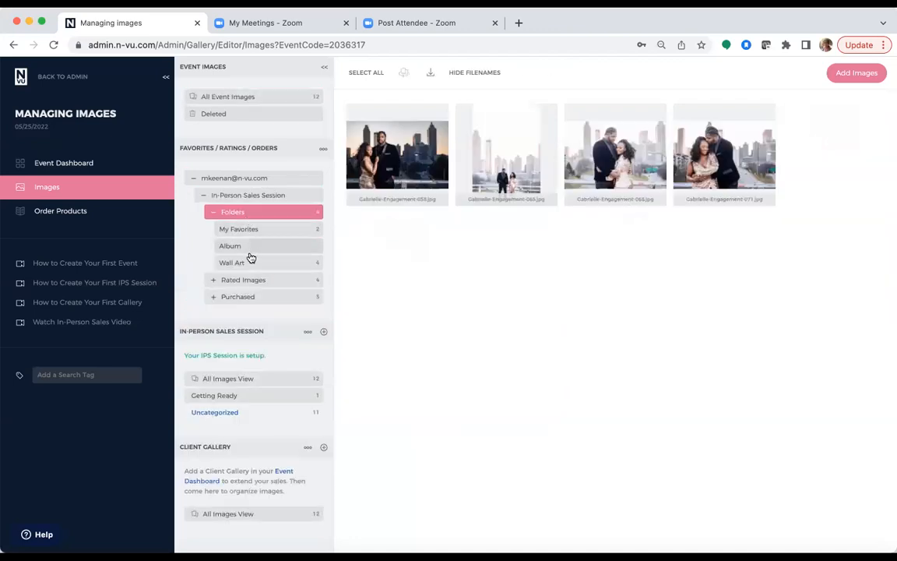
pyautogui.click(256, 281)
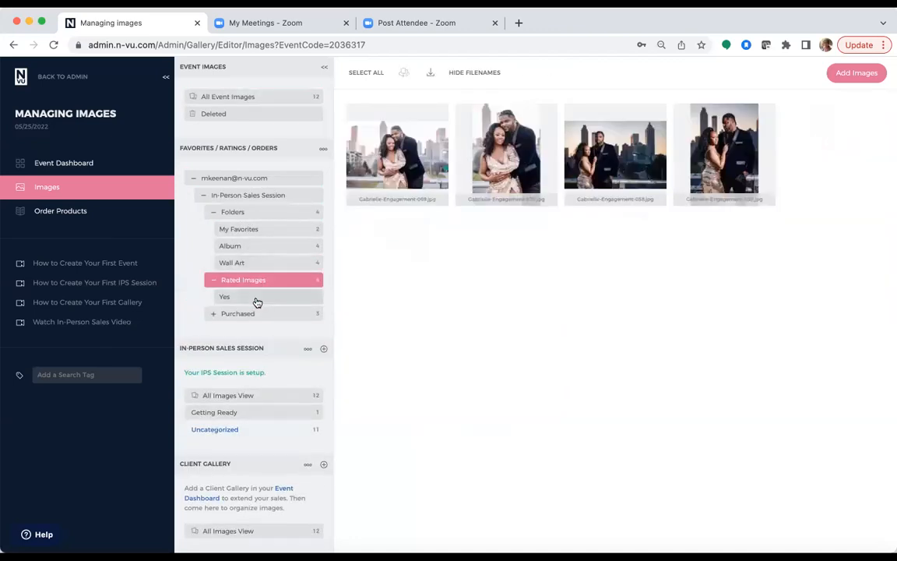
pyautogui.click(255, 316)
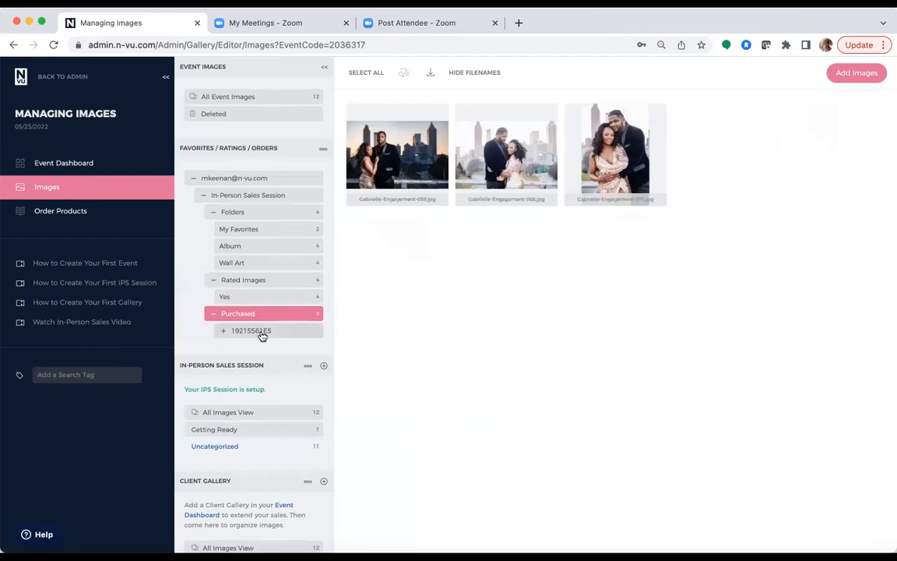
pyautogui.click(264, 333)
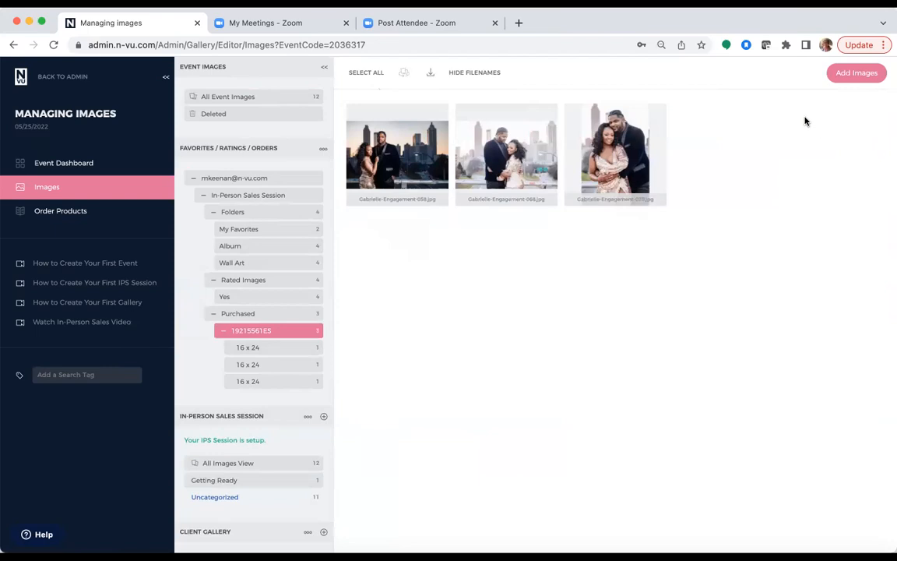
# Step: Select all images in the purchased order, view their downloadable filenames and close the list
pyautogui.click(369, 74)
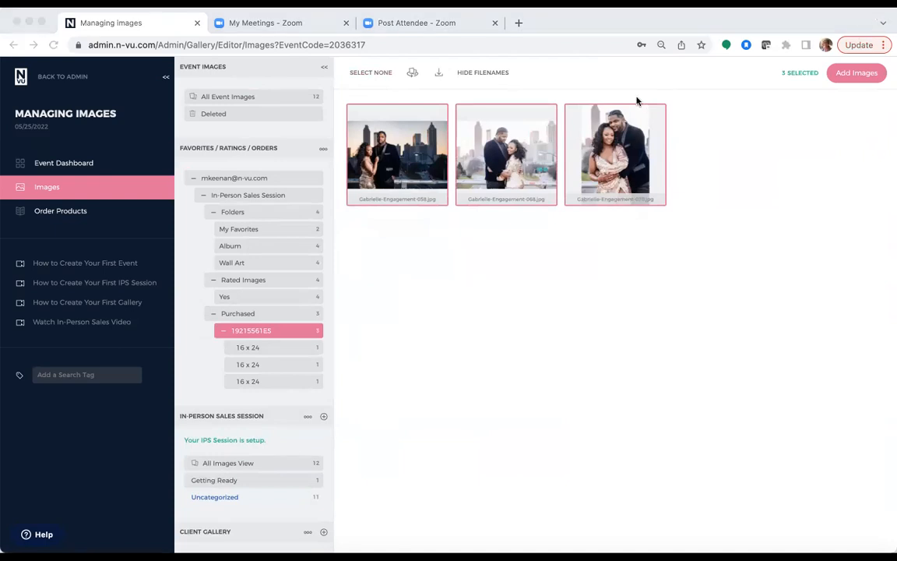
pyautogui.click(438, 74)
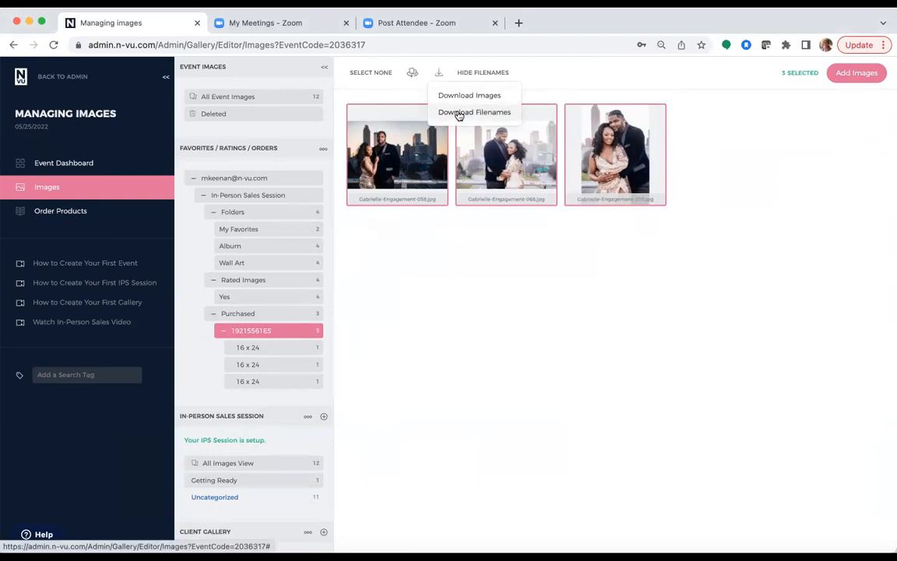
pyautogui.click(458, 113)
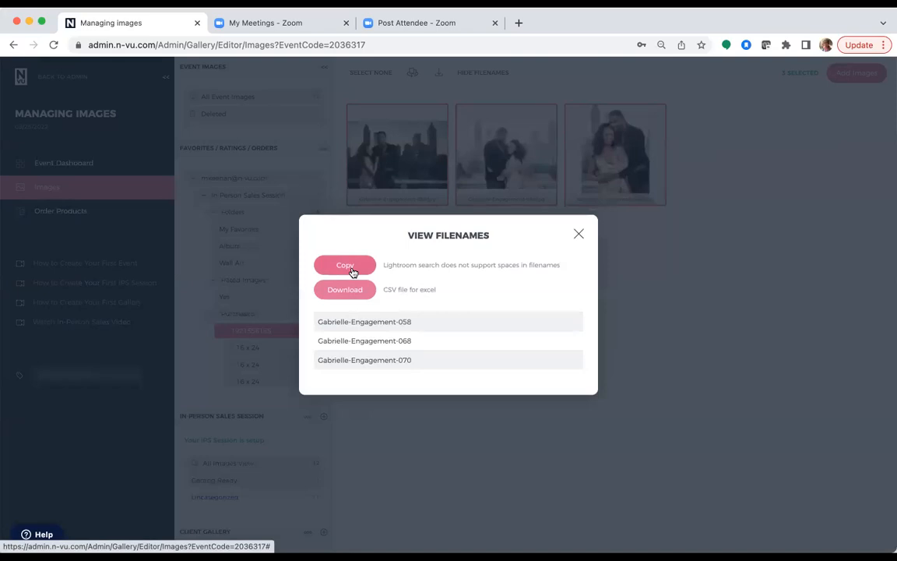
pyautogui.click(579, 236)
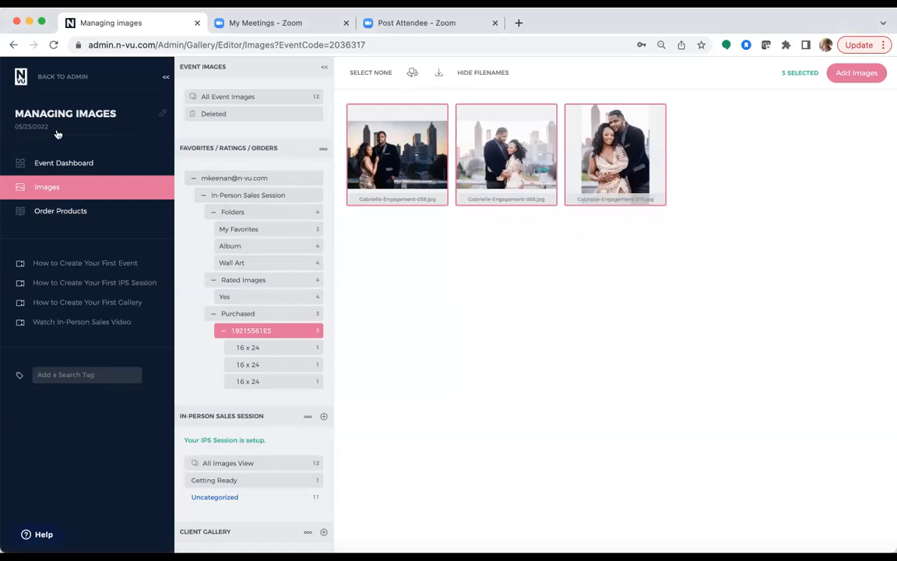
# Step: Review the event dashboard's statistics and open the client's order from the visitor records
pyautogui.click(74, 166)
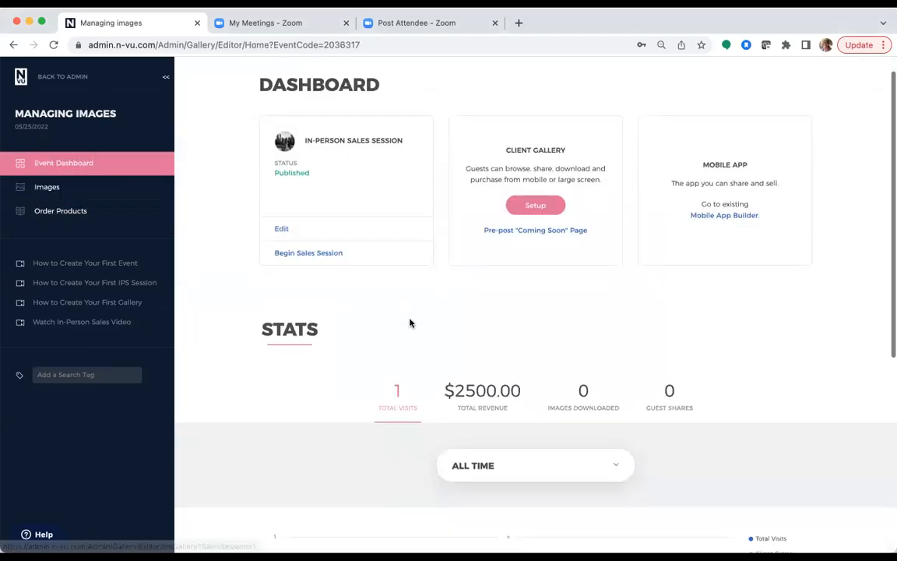
pyautogui.scroll(-5, 411, 323)
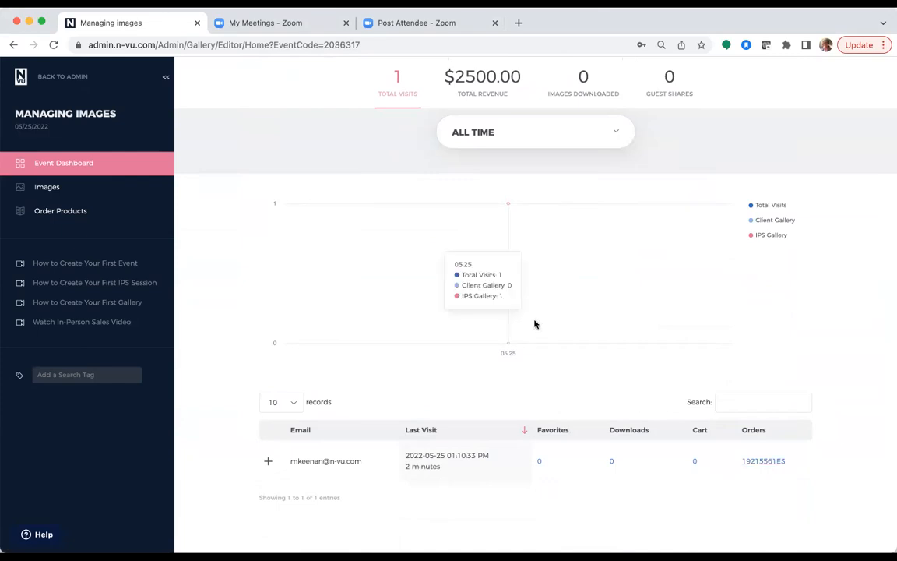
pyautogui.scroll(5, 534, 326)
pyautogui.scroll(-5, 507, 281)
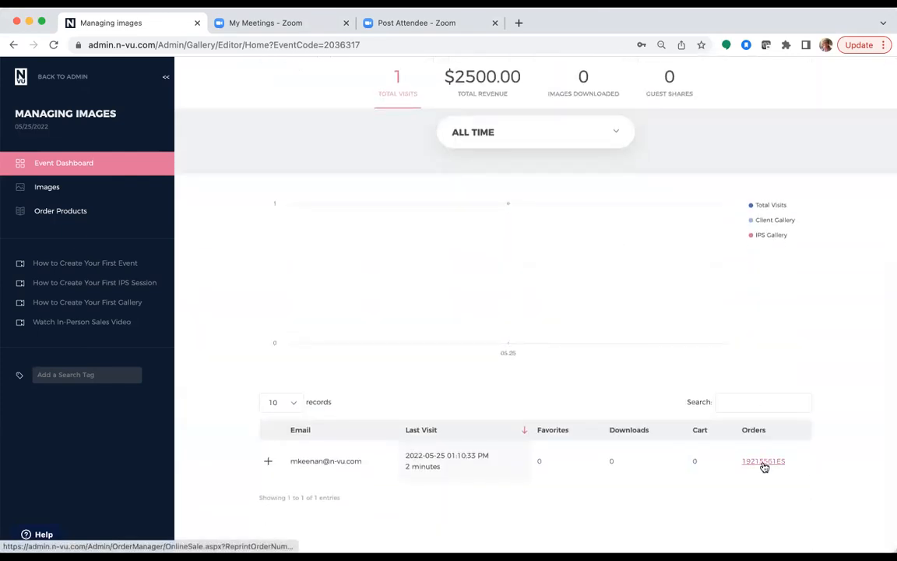
pyautogui.click(763, 462)
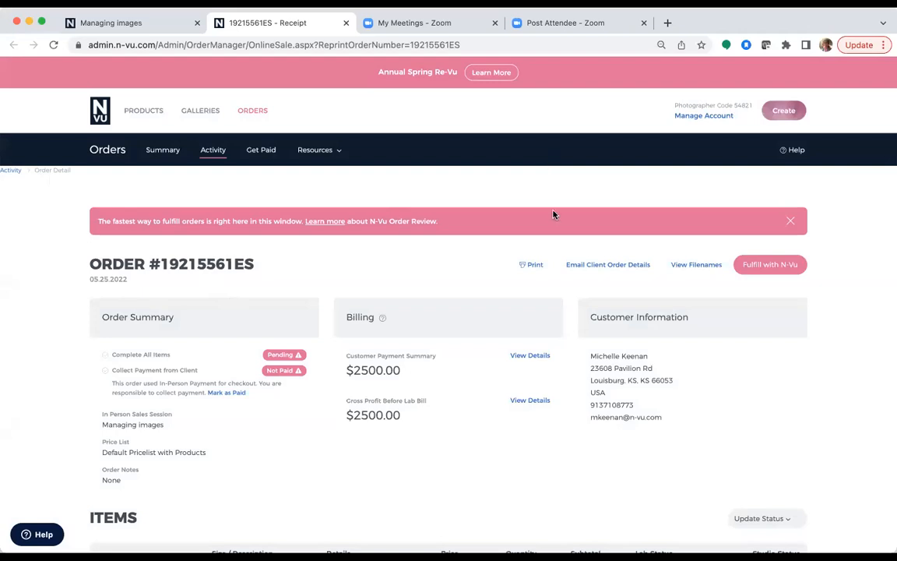
# Step: Mark the order's in-person client payment as paid in the order summary
pyautogui.scroll(-3, 467, 322)
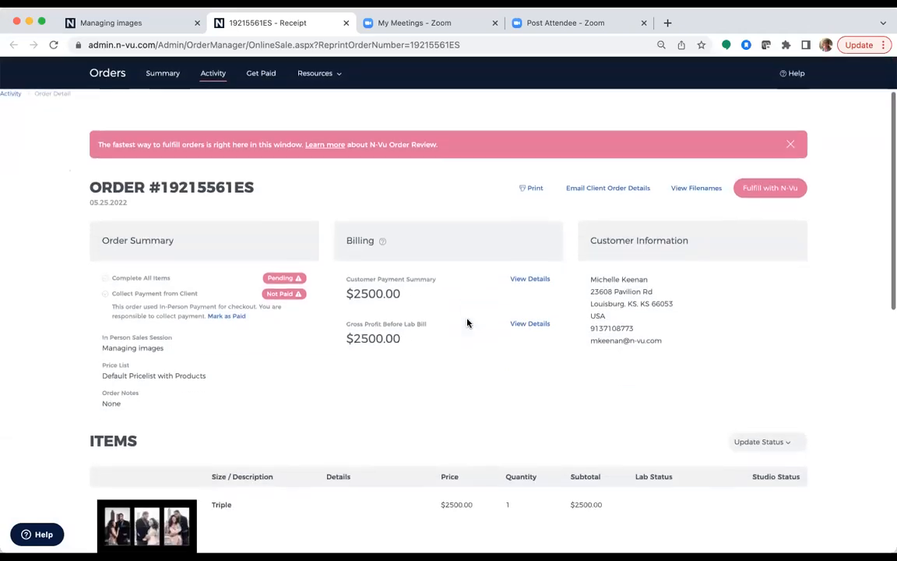
pyautogui.scroll(-1, 467, 322)
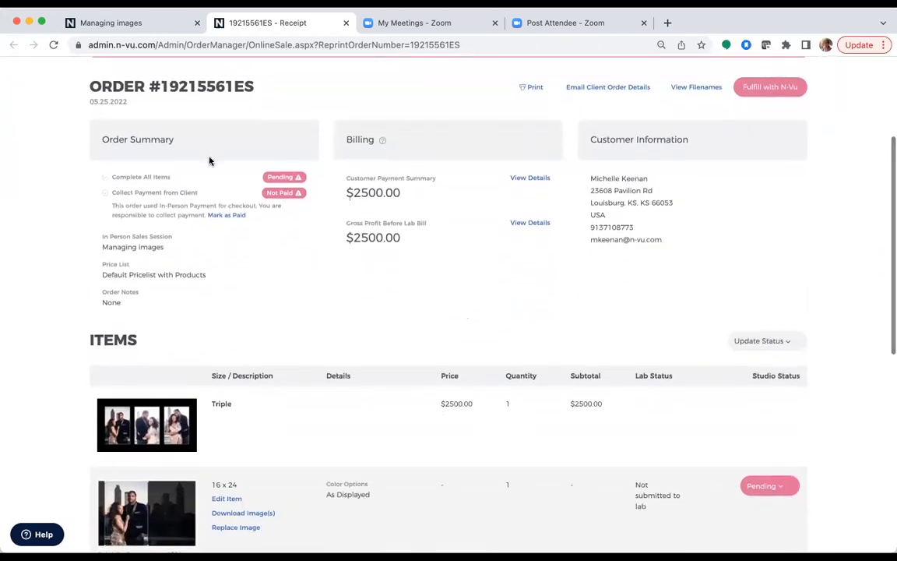
pyautogui.click(234, 215)
# Step: Review the ordered items and their lab costs under Fulfill with N-Vu, and return to the order details
pyautogui.scroll(-3, 274, 279)
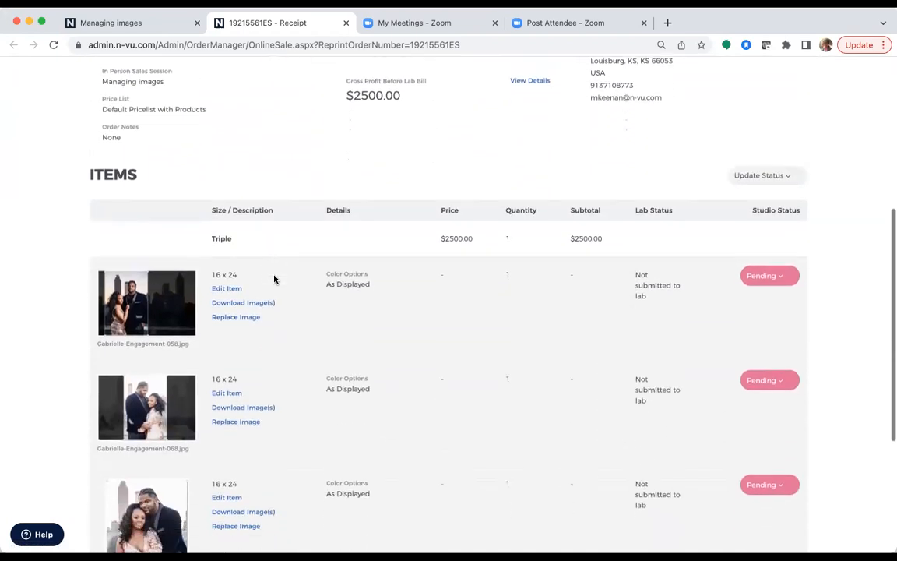
pyautogui.scroll(-3, 274, 279)
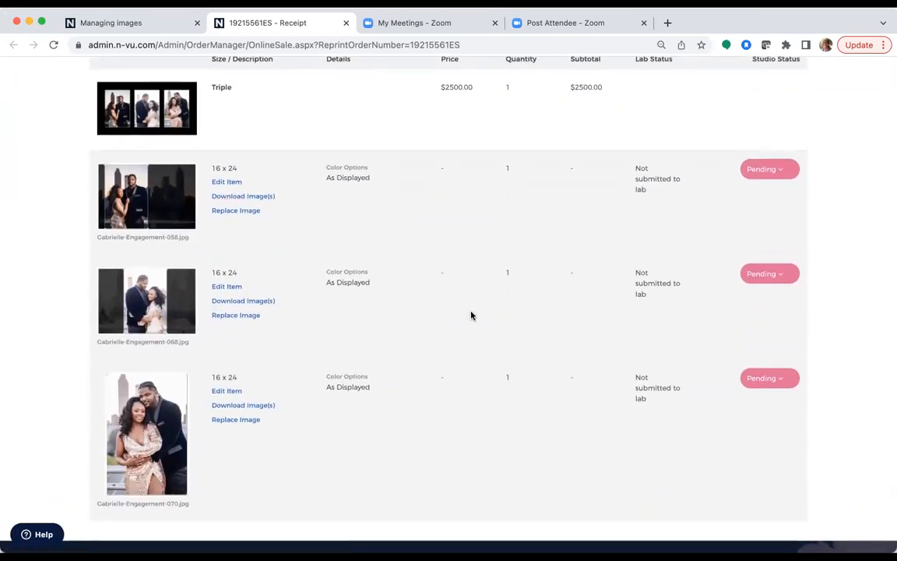
pyautogui.scroll(1, 479, 305)
pyautogui.scroll(7, 479, 304)
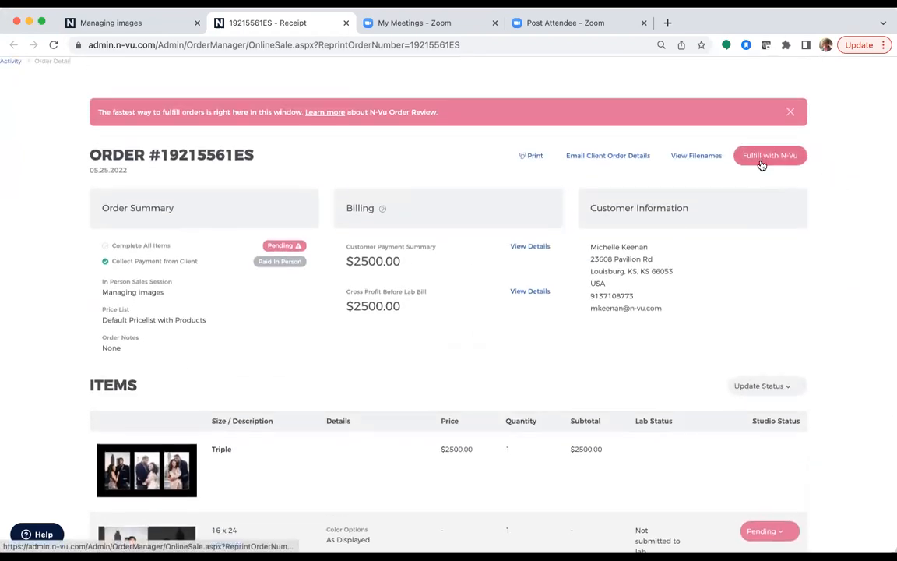
pyautogui.click(761, 158)
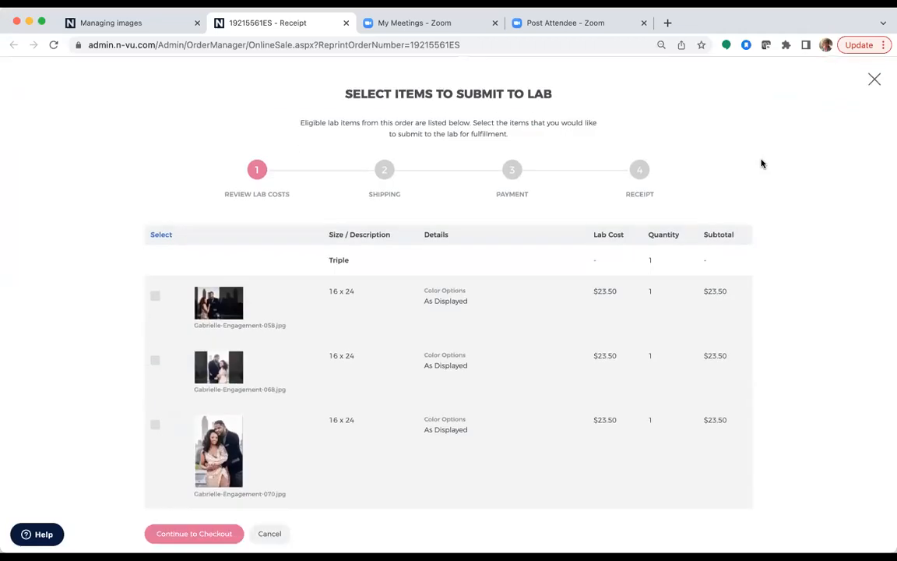
pyautogui.click(873, 80)
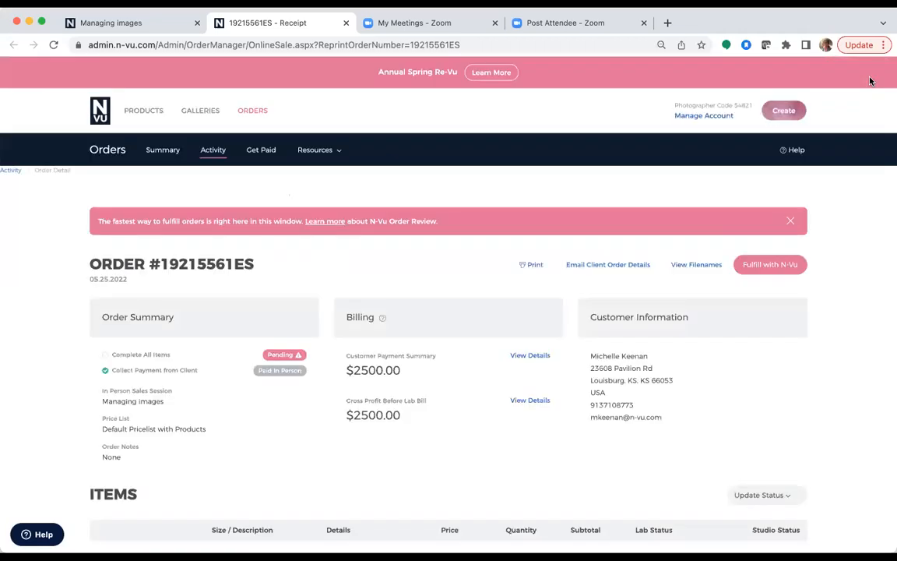
# Step: View the image replacement options for the 16 x 24 item using Gabrielle-Engagement-058.jpg, and close them without replacing it
pyautogui.scroll(-5, 481, 410)
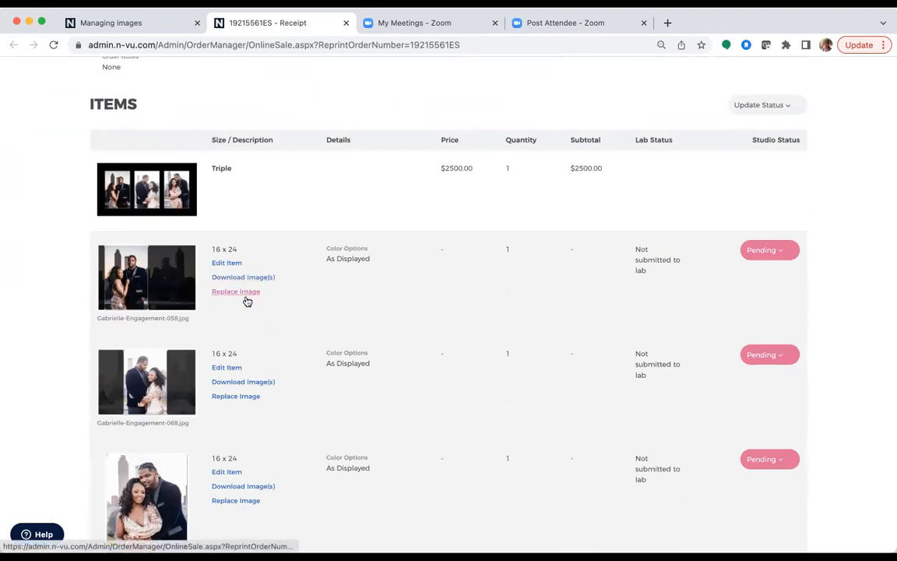
pyautogui.scroll(-2, 247, 301)
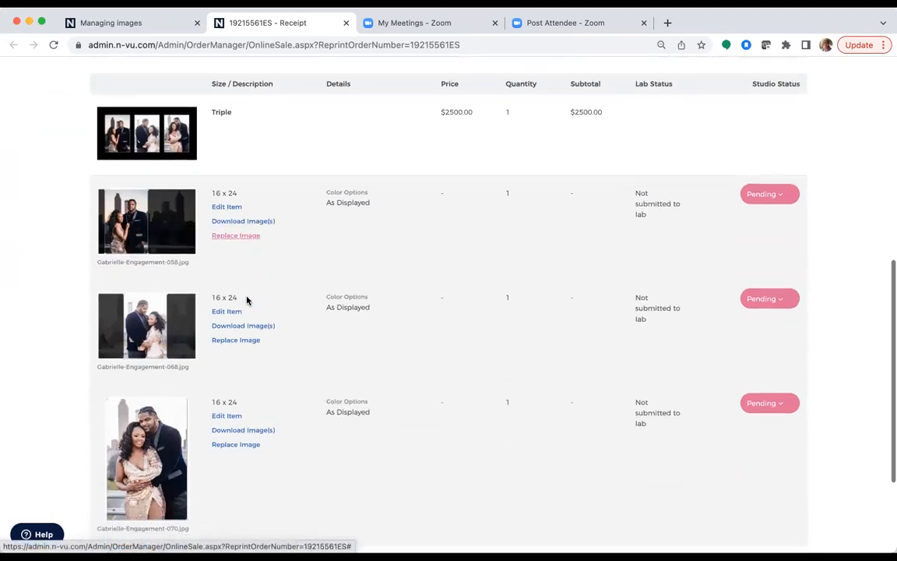
pyautogui.click(236, 236)
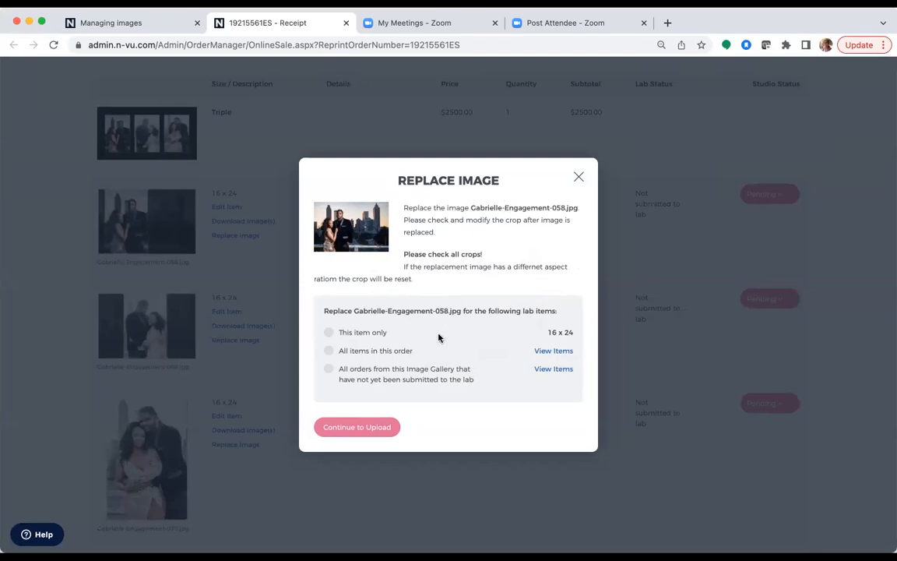
pyautogui.click(577, 178)
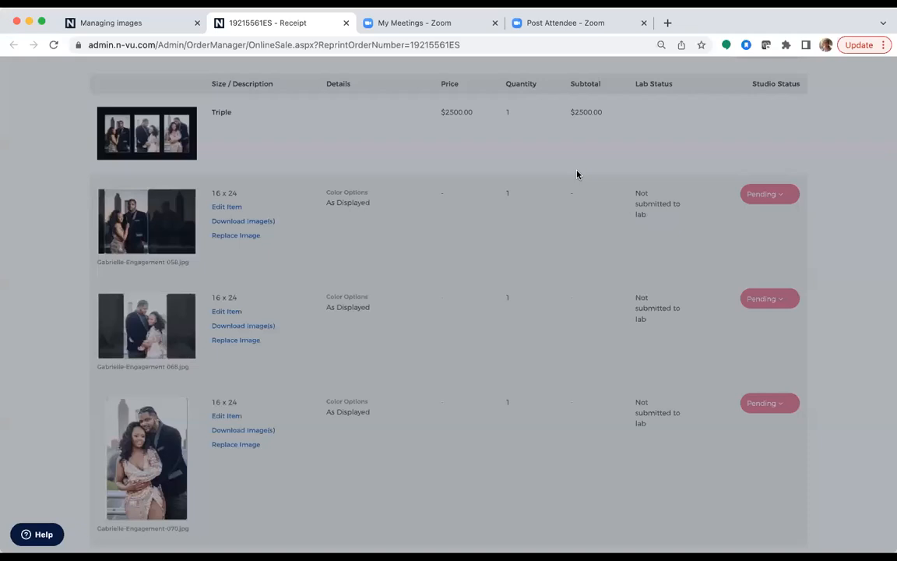
# Step: Fulfill the order with N-Vu, selecting all three 16 x 24 items with FedEx 2-Day shipping to the customer, and continue to payment
pyautogui.scroll(5, 576, 176)
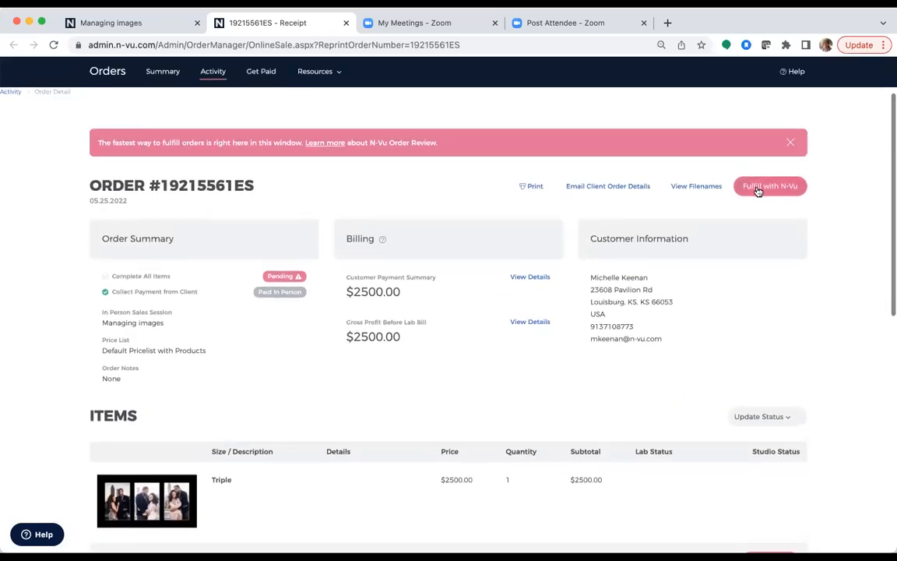
pyautogui.click(758, 191)
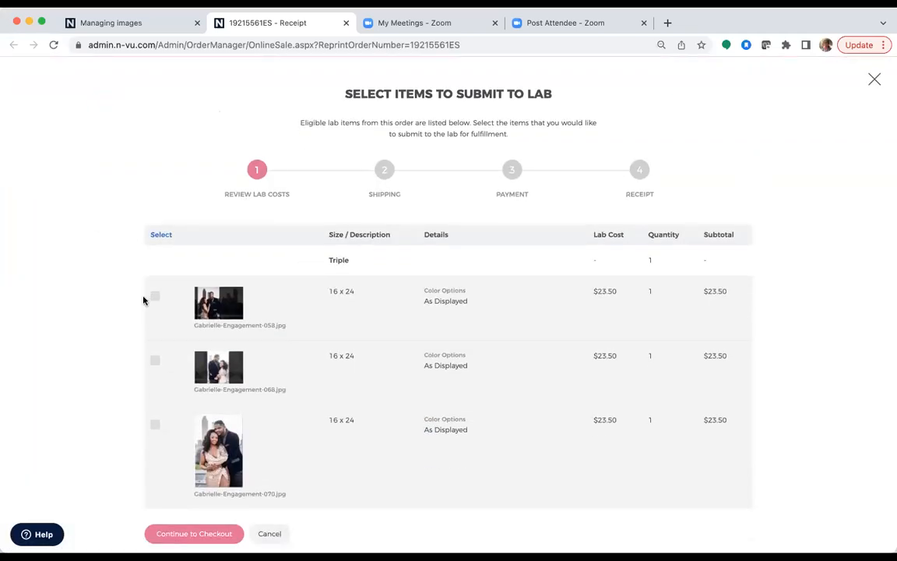
pyautogui.click(160, 236)
pyautogui.scroll(-1, 269, 357)
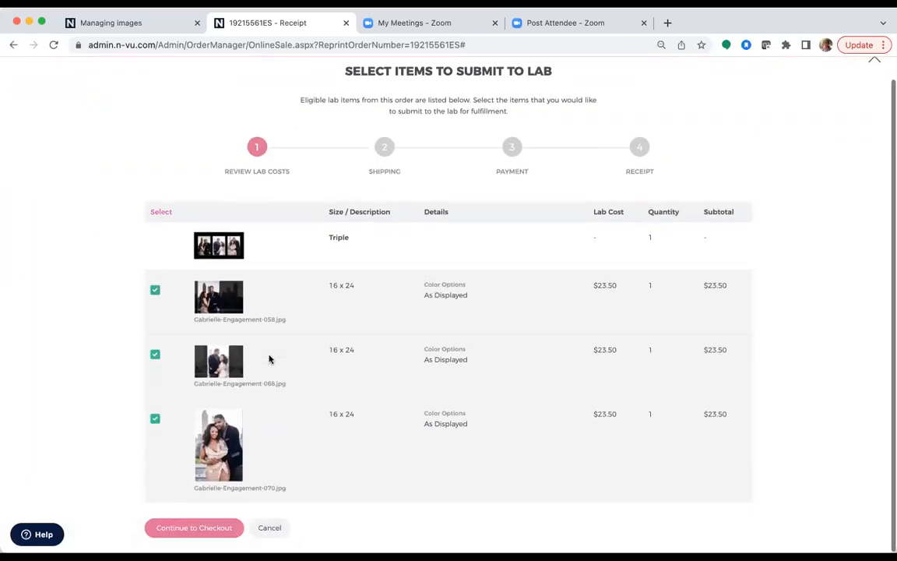
pyautogui.click(201, 534)
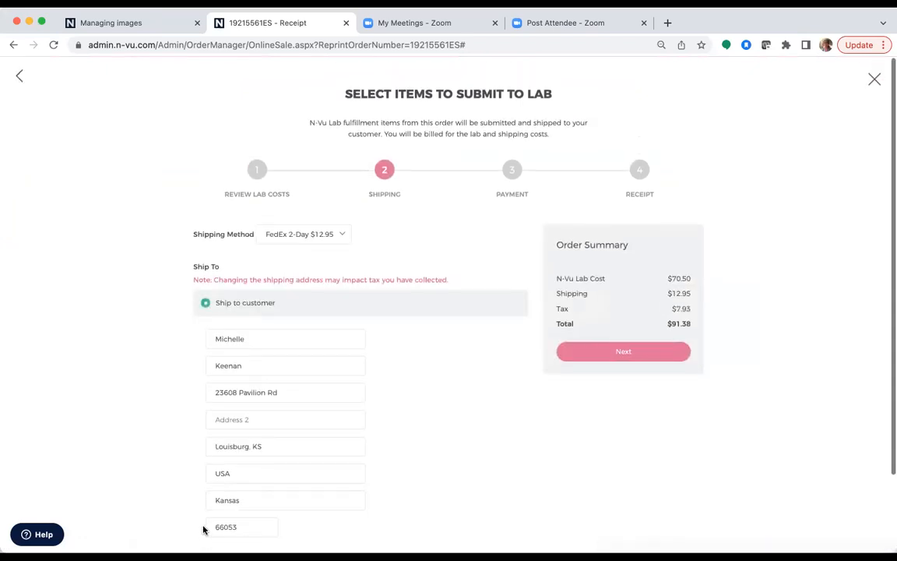
pyautogui.scroll(-2, 500, 393)
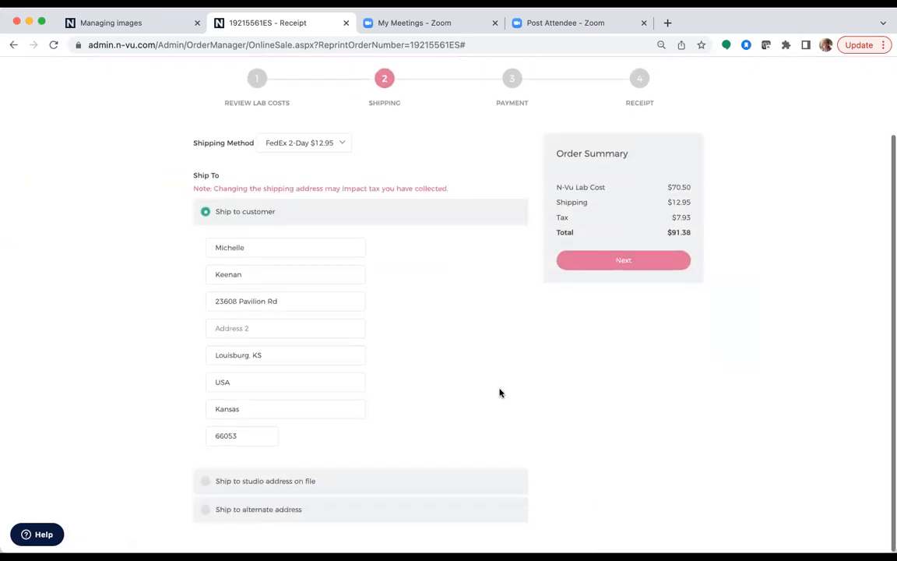
pyautogui.click(632, 266)
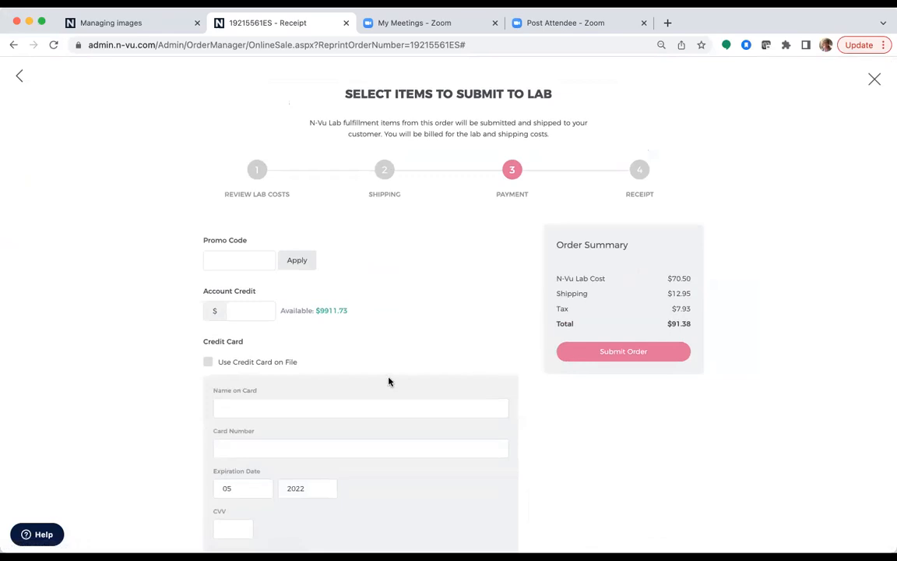
# Step: Pay the lab order with the credit card on file, submit it to the N-Vu lab, and close the submission confirmation
pyautogui.click(207, 362)
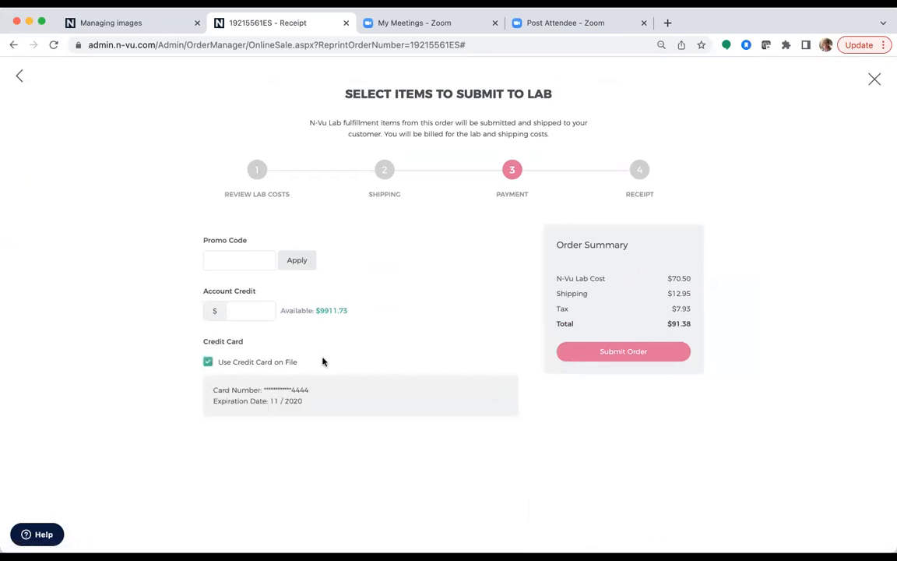
pyautogui.click(591, 357)
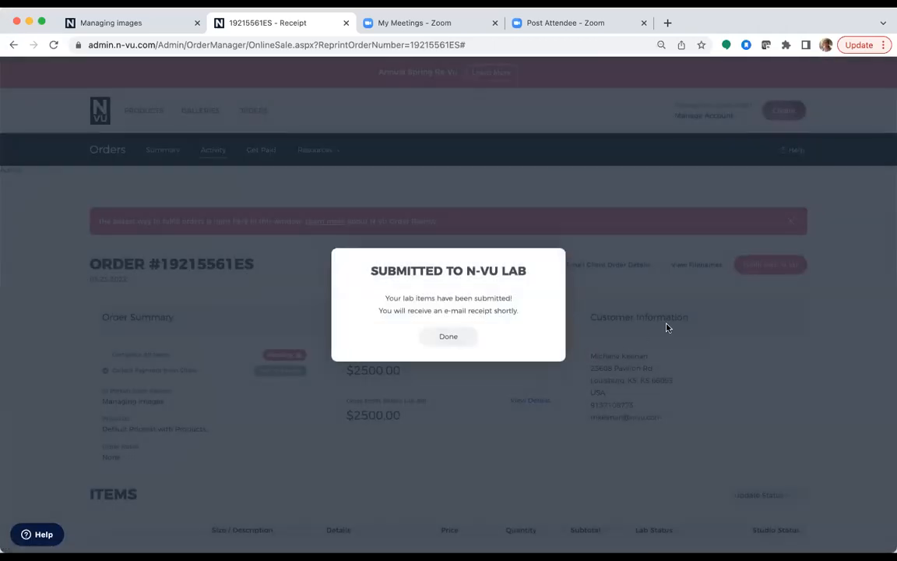
pyautogui.click(449, 336)
pyautogui.scroll(-3, 570, 385)
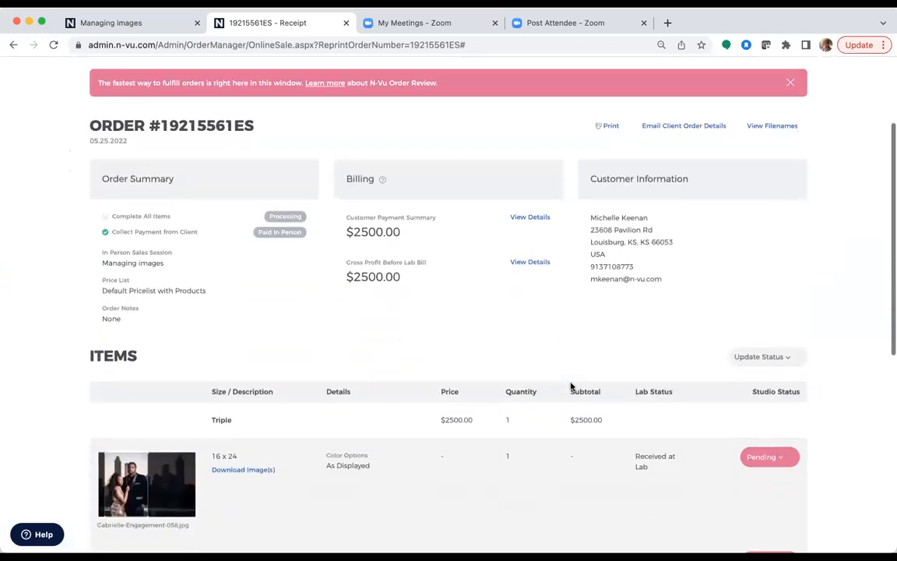
pyautogui.scroll(3, 571, 385)
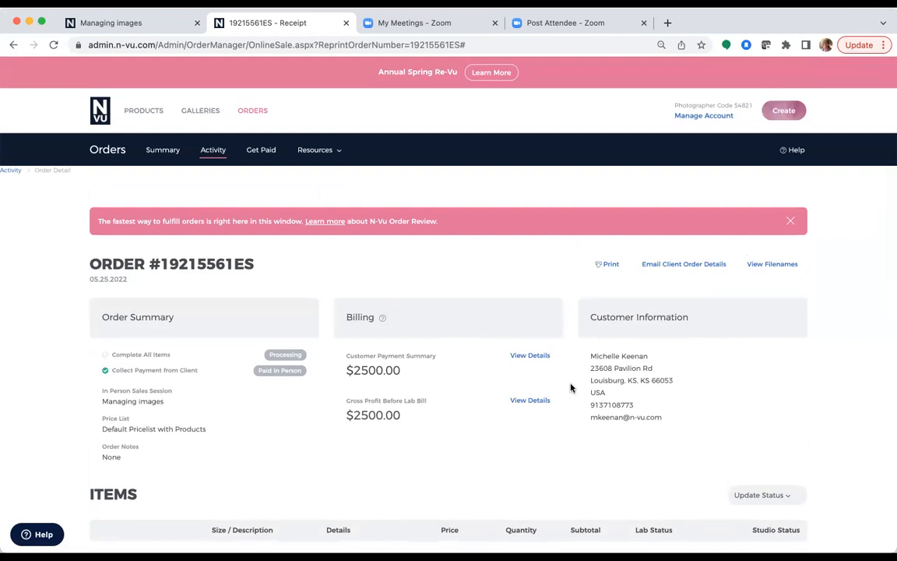
# Step: Close the order receipt page and return to the event dashboard of the Managing Images event
pyautogui.moveTo(209, 114)
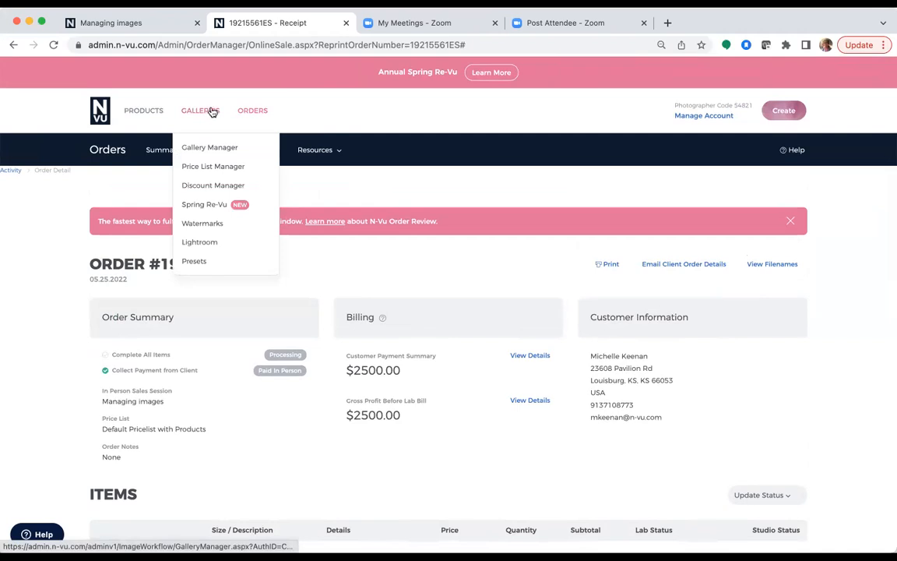
pyautogui.moveTo(162, 124)
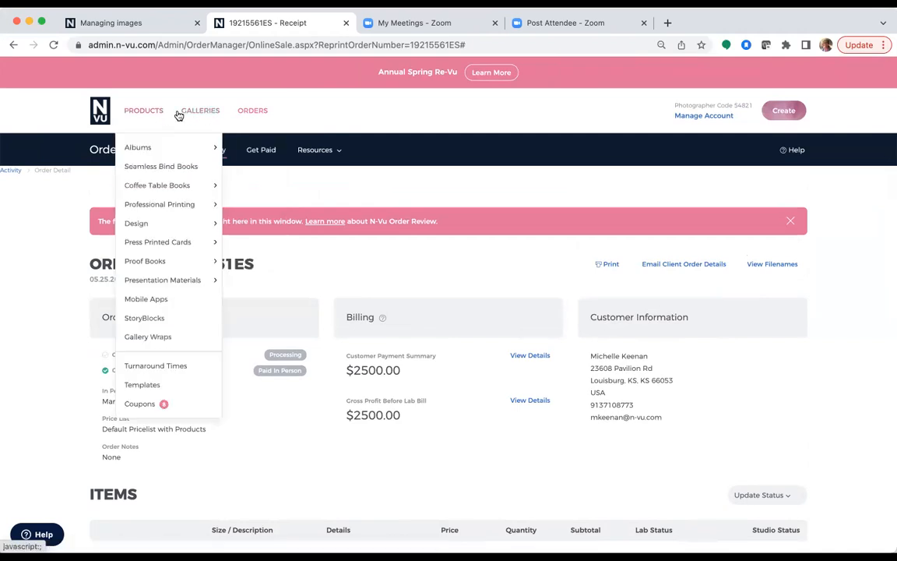
pyautogui.click(170, 19)
pyautogui.click(249, 27)
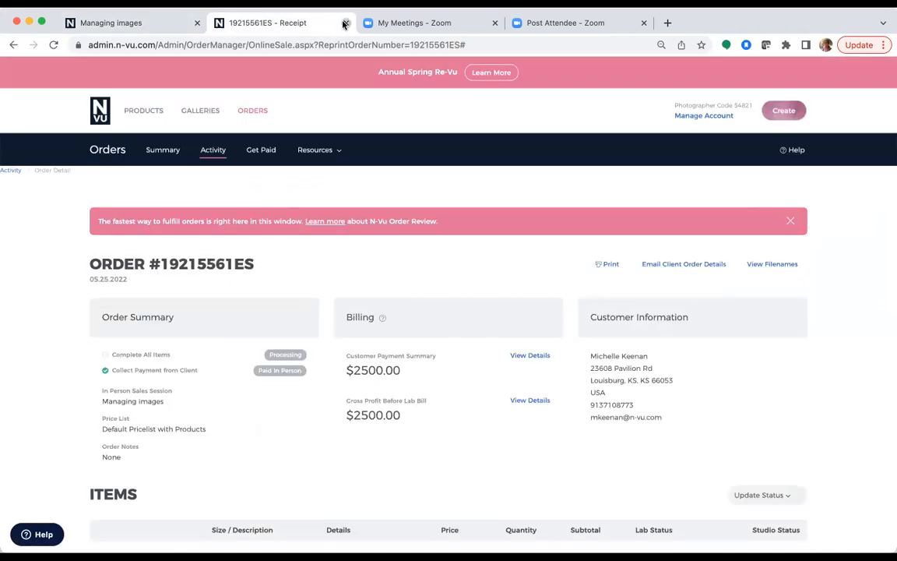
pyautogui.click(345, 22)
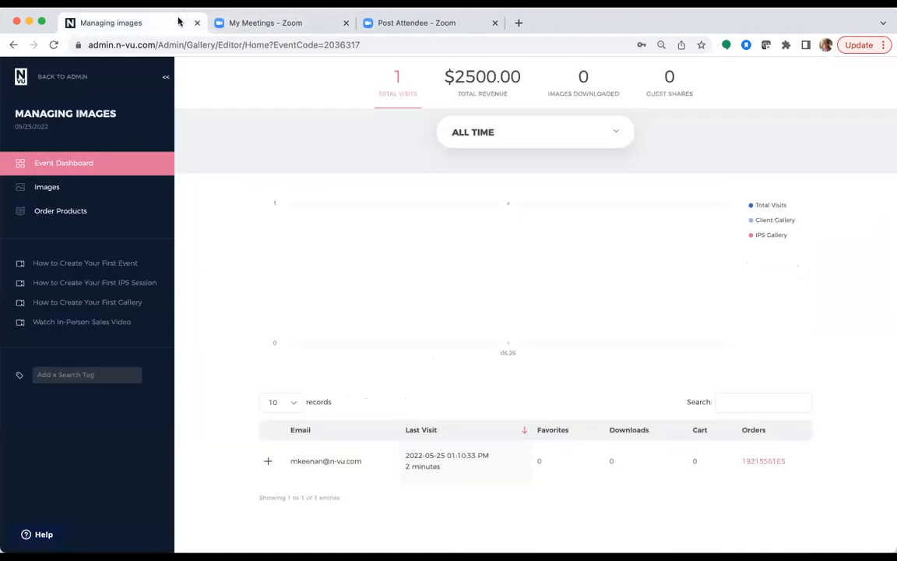
pyautogui.click(90, 165)
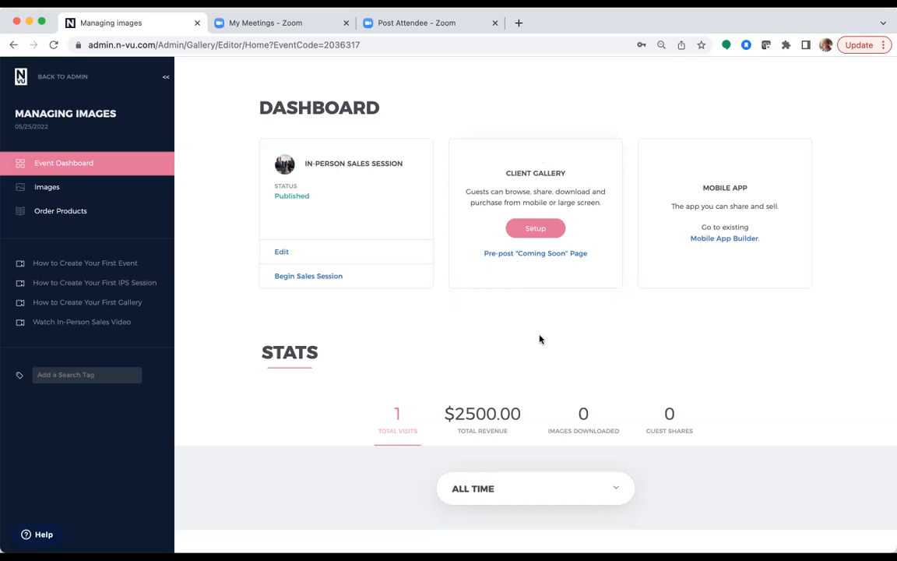
# Step: Start setting up the Client Gallery from Client Choices, including images rated Yes and Maybe
pyautogui.click(532, 233)
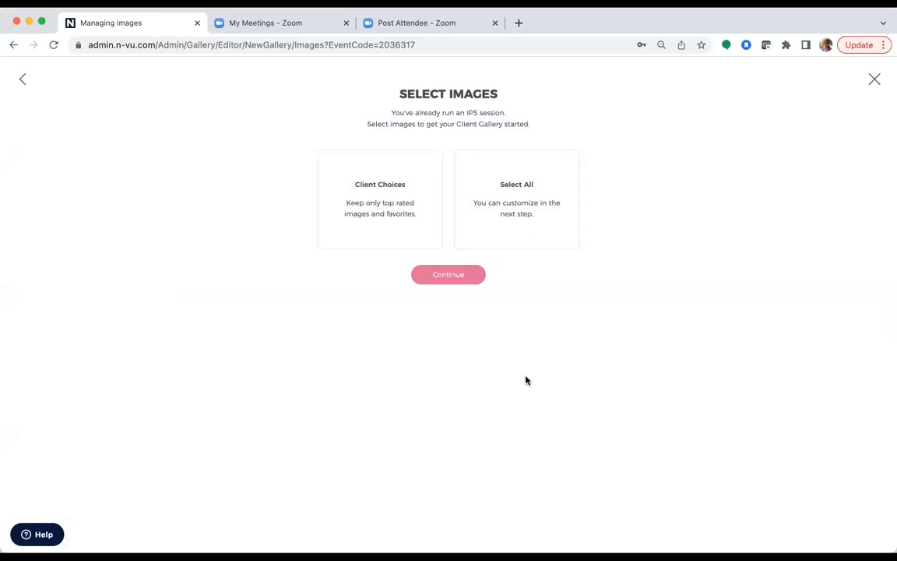
pyautogui.click(404, 207)
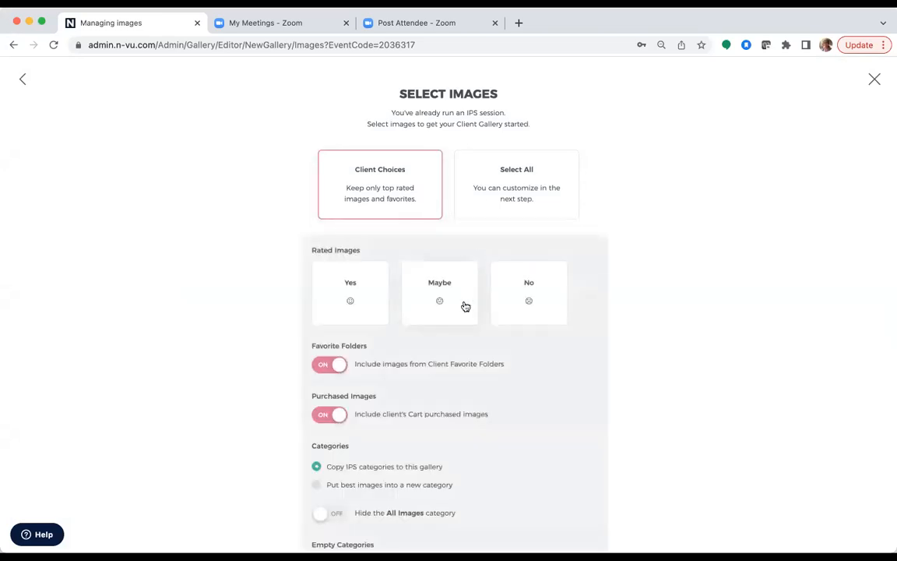
pyautogui.scroll(-3, 464, 308)
pyautogui.scroll(-2, 464, 308)
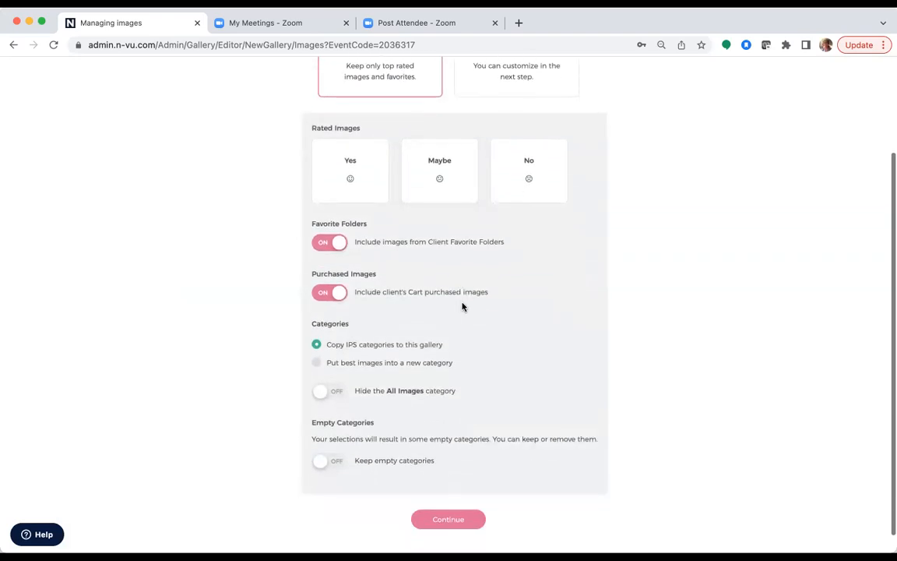
pyautogui.click(365, 179)
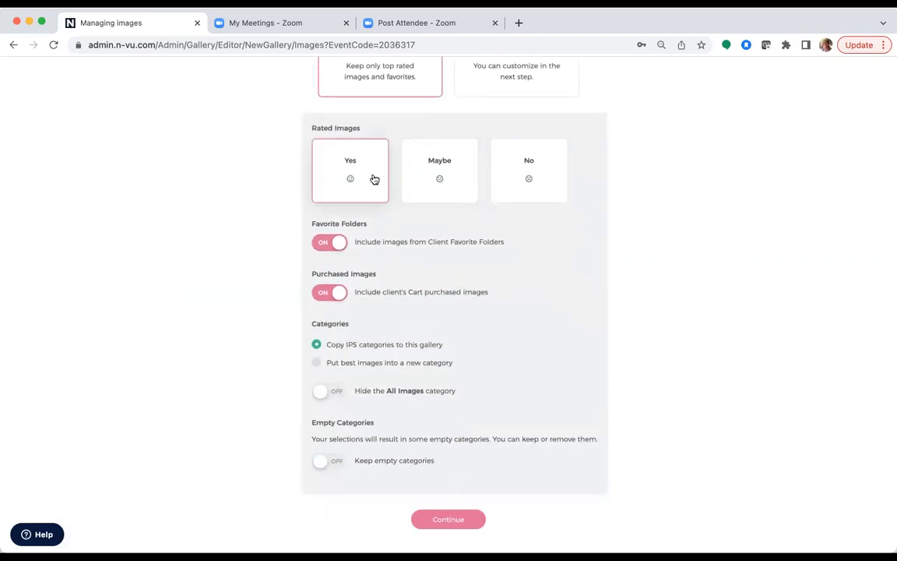
pyautogui.click(442, 185)
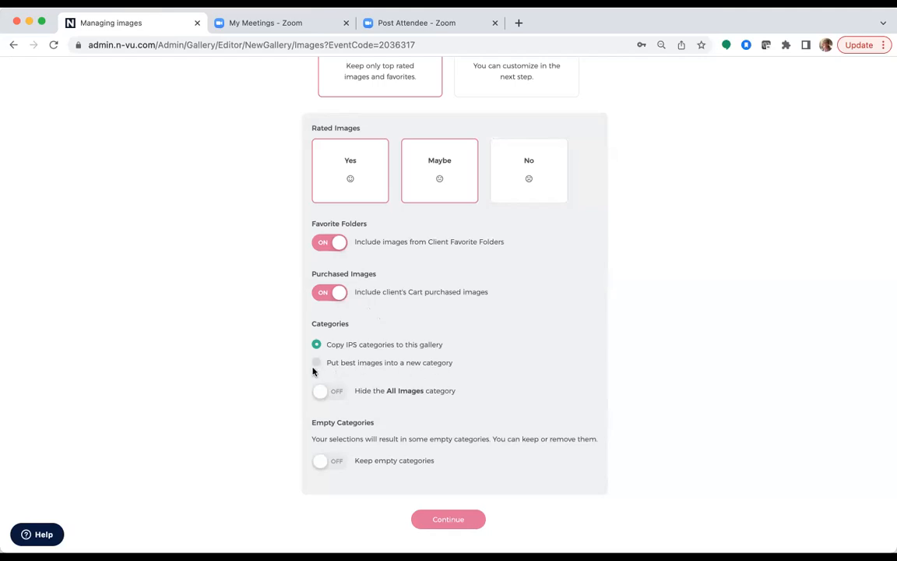
# Step: Put the best images into a new category named Clients Favs, hide the All Images category, and continue
pyautogui.click(317, 365)
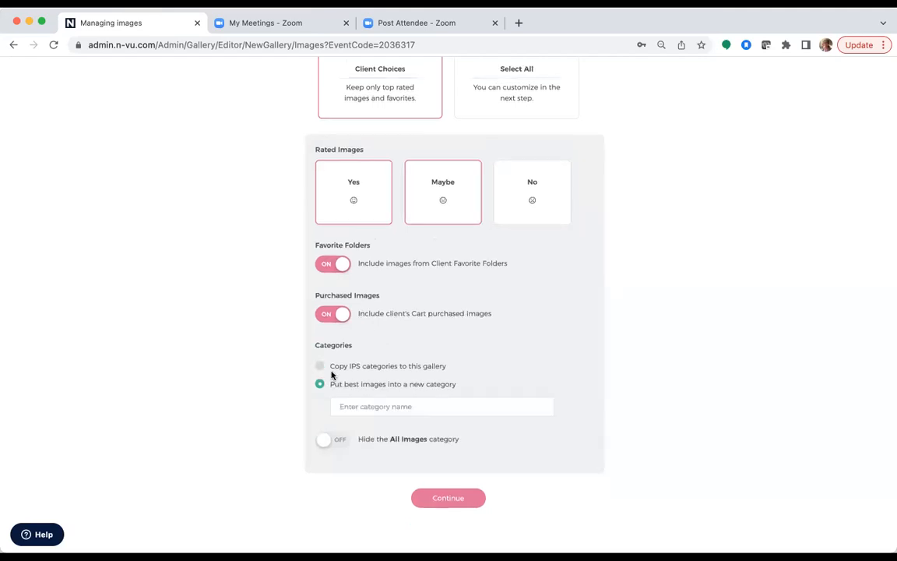
pyautogui.click(352, 410)
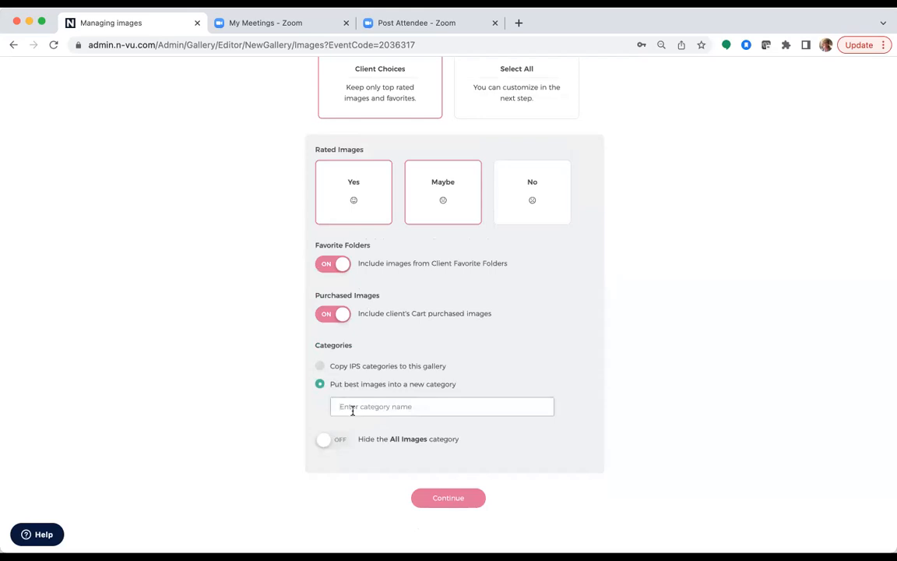
pyautogui.write('Clients Favs')
pyautogui.click(327, 441)
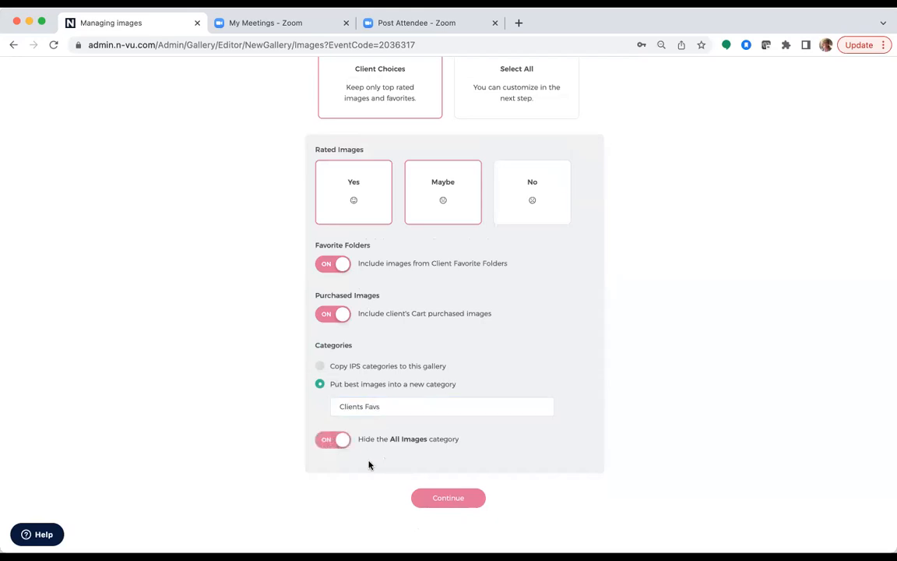
pyautogui.click(442, 500)
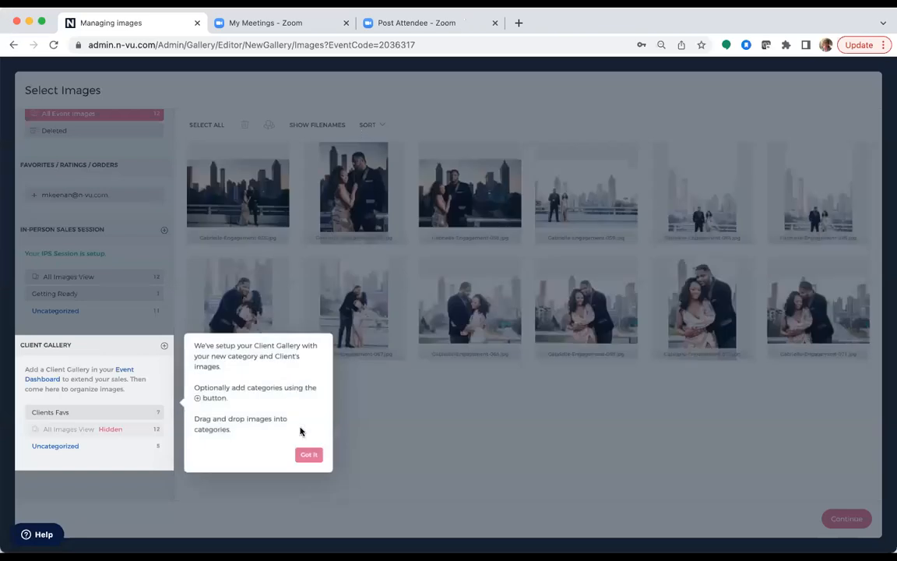
# Step: Dismiss the Client Gallery tip, select all event images, and continue to the presets
pyautogui.click(309, 456)
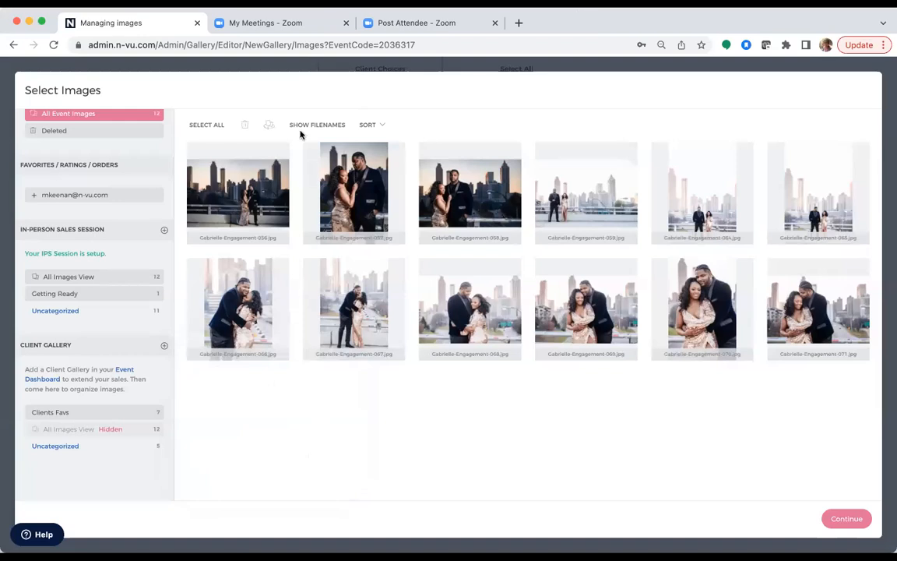
pyautogui.click(206, 126)
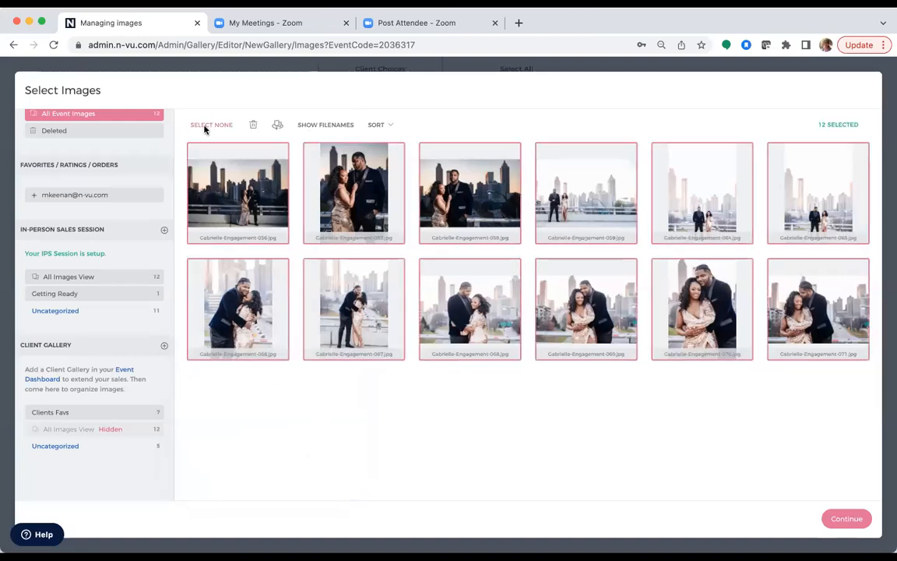
pyautogui.click(847, 519)
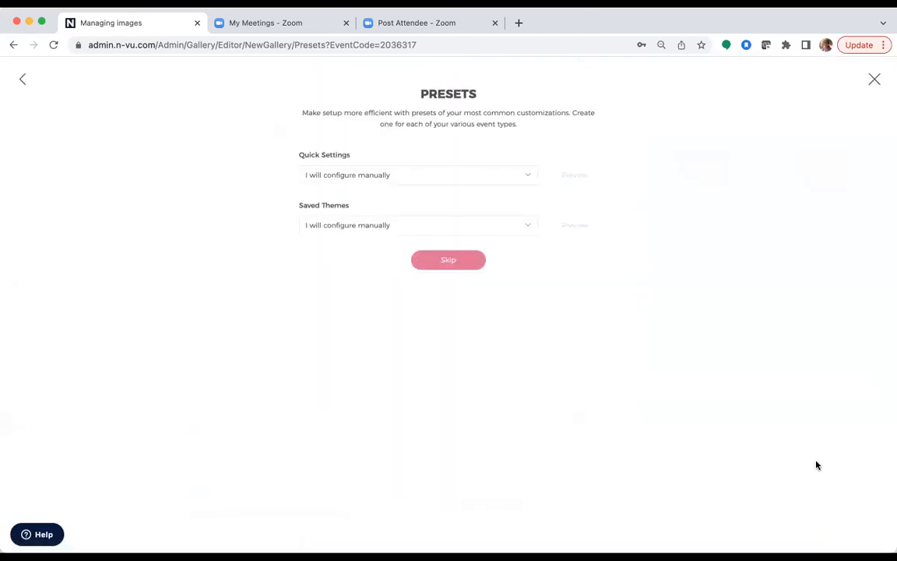
# Step: Skip the presets, accept the default security, selling and 60-day expiration settings, and finish the Client Gallery setup
pyautogui.click(530, 180)
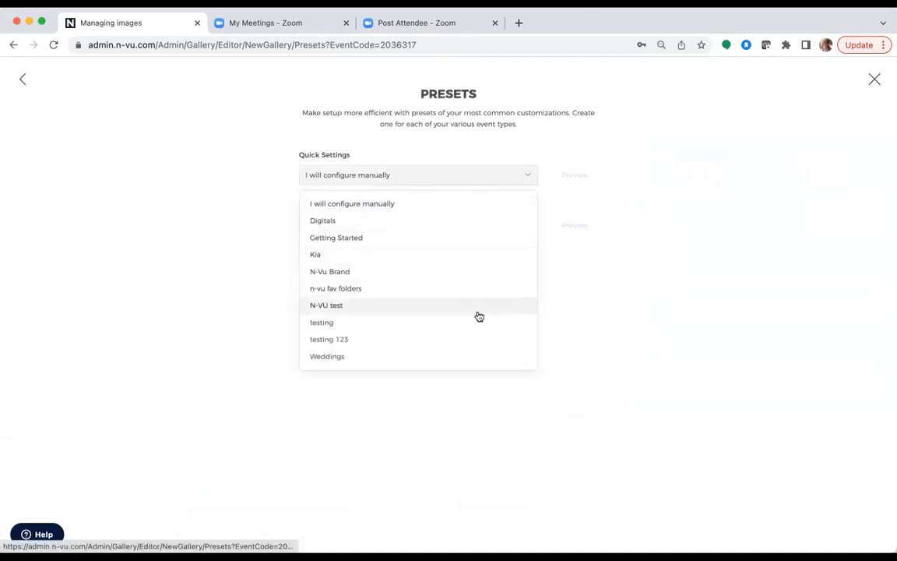
pyautogui.click(632, 263)
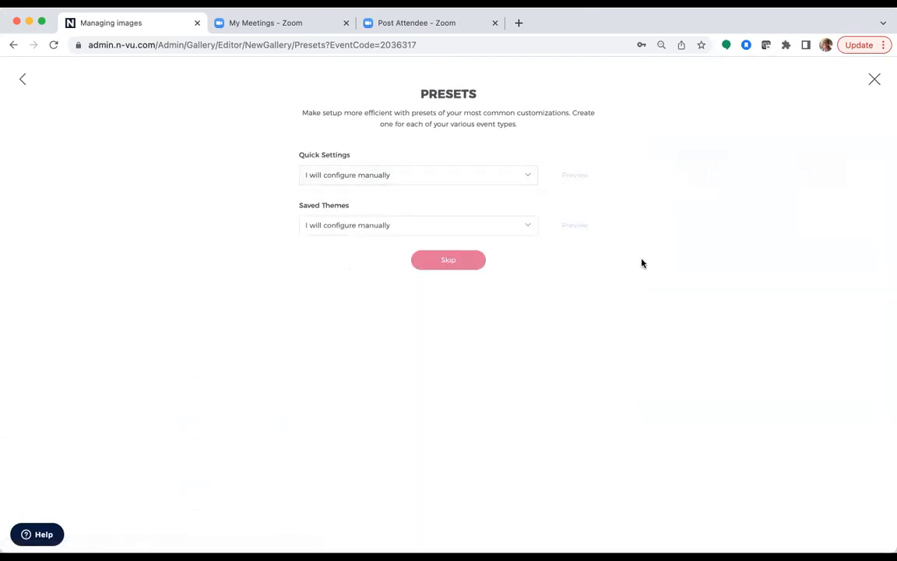
pyautogui.click(440, 263)
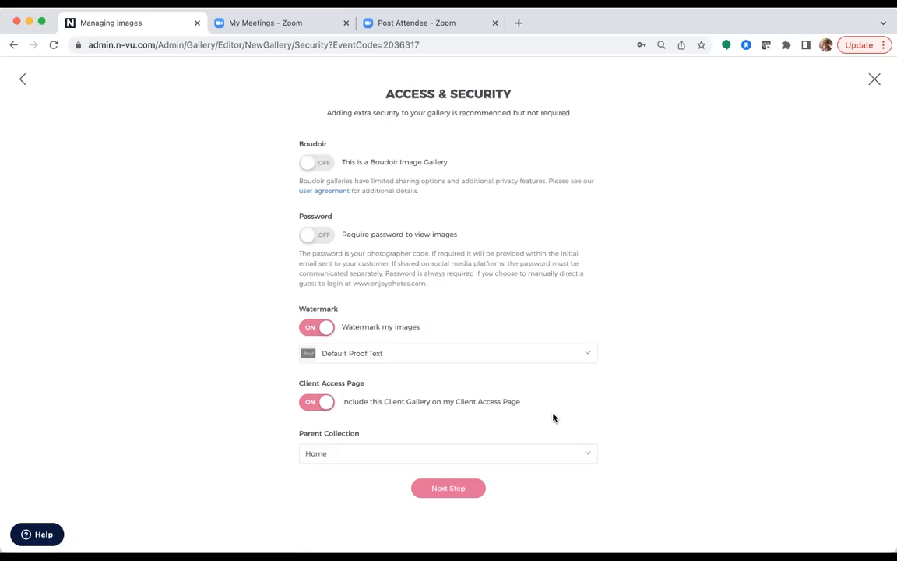
pyautogui.click(440, 490)
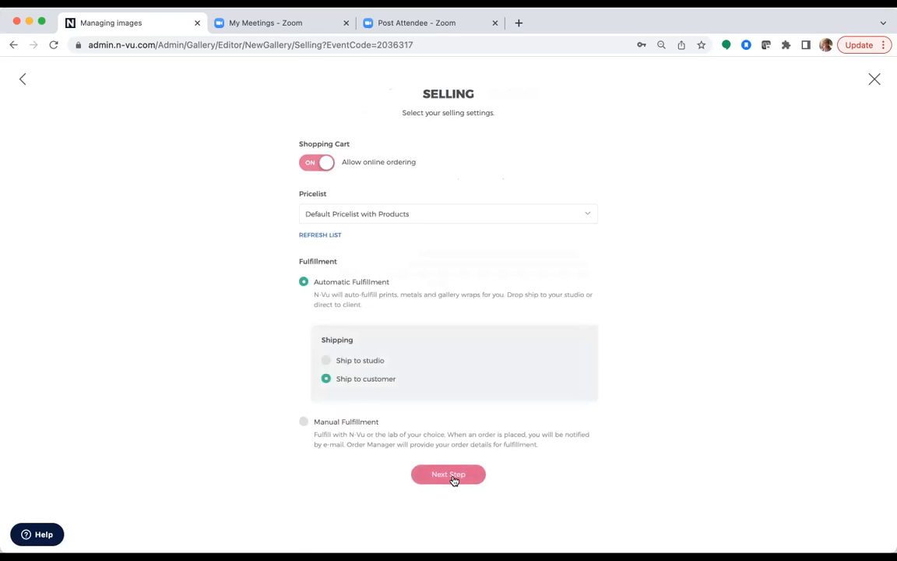
pyautogui.click(454, 477)
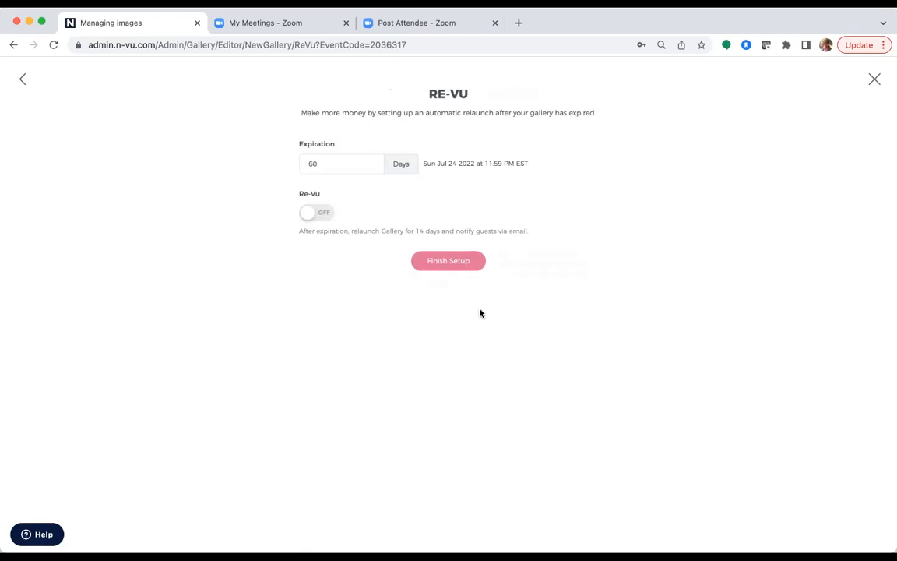
pyautogui.click(463, 265)
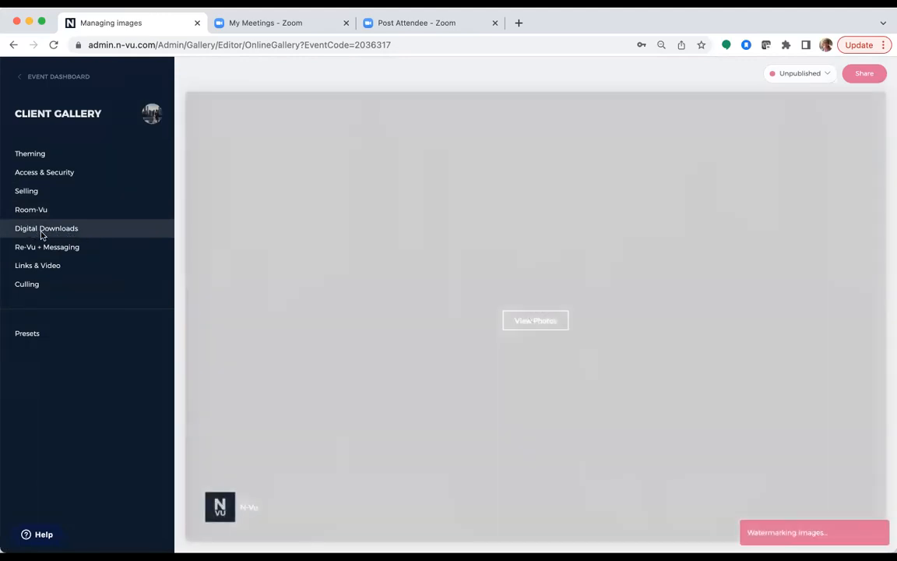
# Step: Allow free image downloads for the Client Gallery, require a PIN for them, and save the digital download settings
pyautogui.click(41, 232)
pyautogui.click(33, 189)
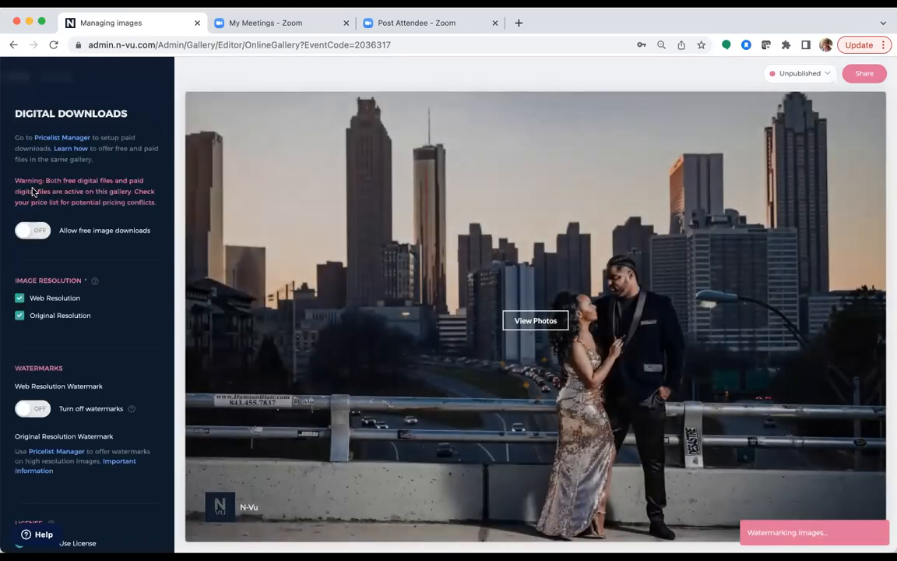
pyautogui.scroll(-5, 109, 330)
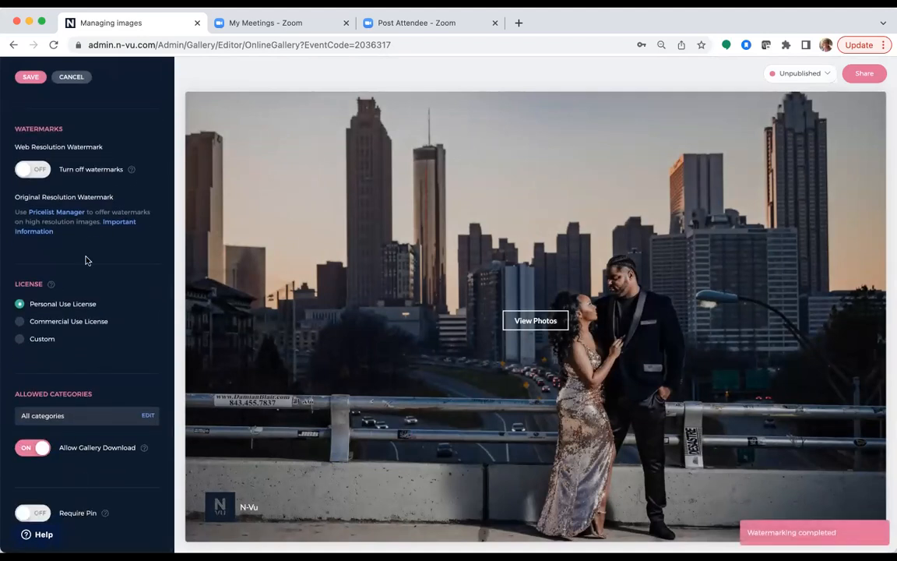
pyautogui.click(33, 512)
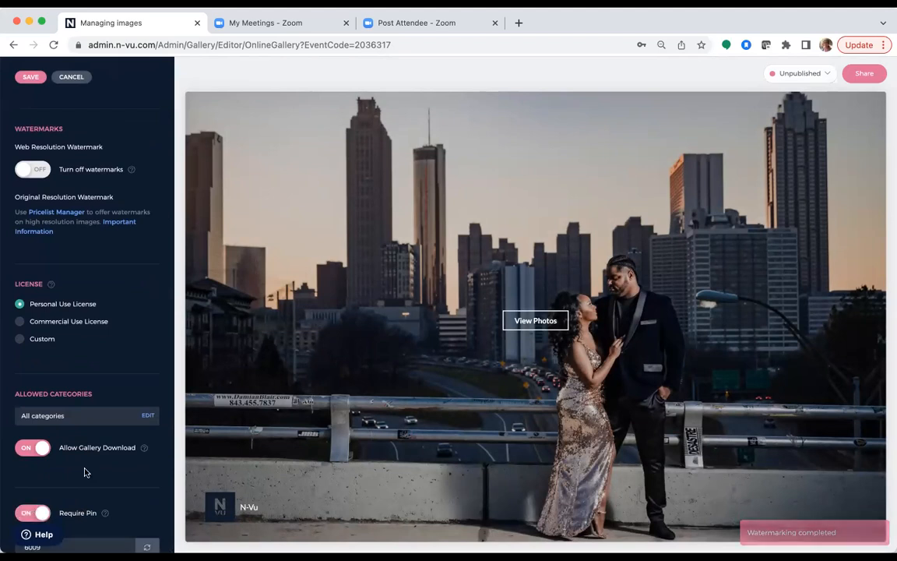
pyautogui.scroll(-3, 85, 470)
pyautogui.click(85, 440)
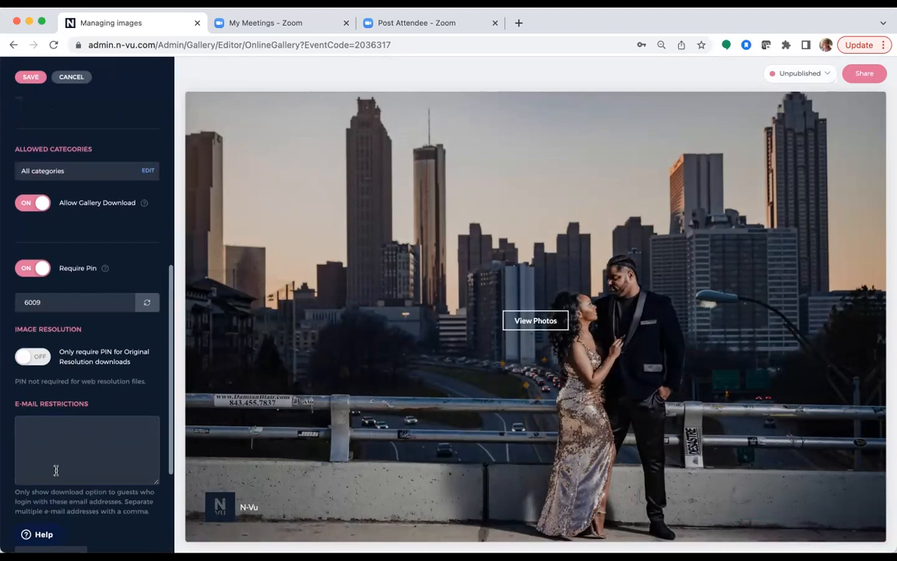
pyautogui.scroll(-2, 55, 466)
pyautogui.scroll(6, 56, 467)
pyautogui.click(30, 76)
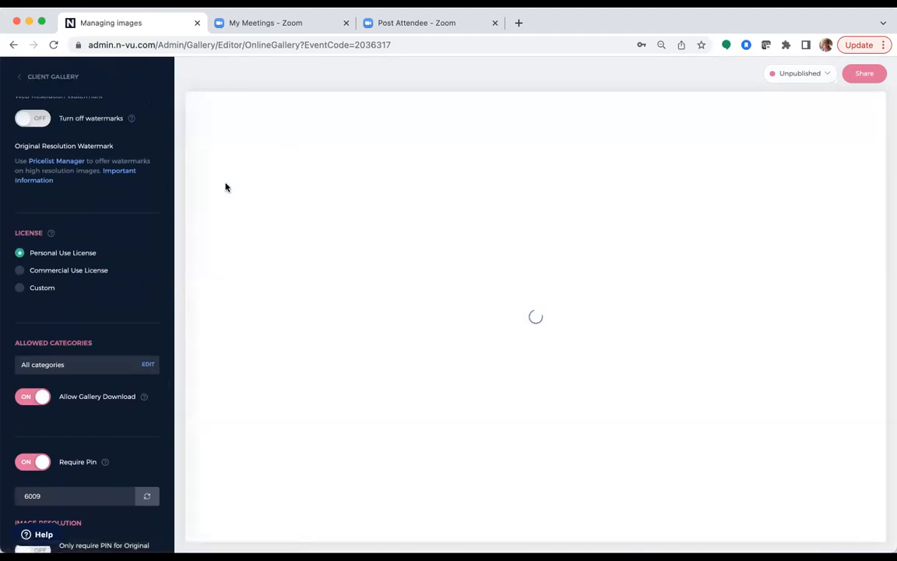
# Step: Open the photos in the Client Gallery preview and close the photographer message to view the Clients Favs category
pyautogui.scroll(8, 105, 144)
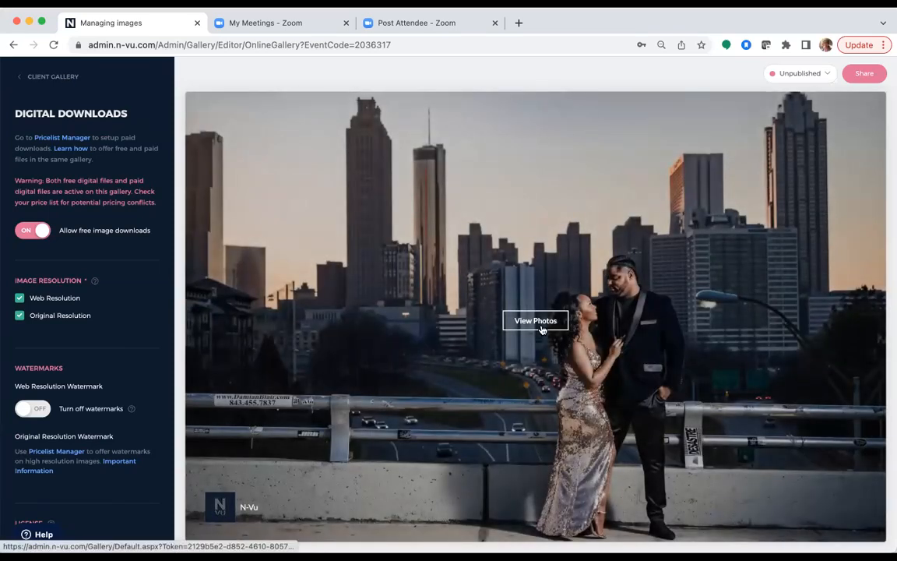
pyautogui.click(536, 320)
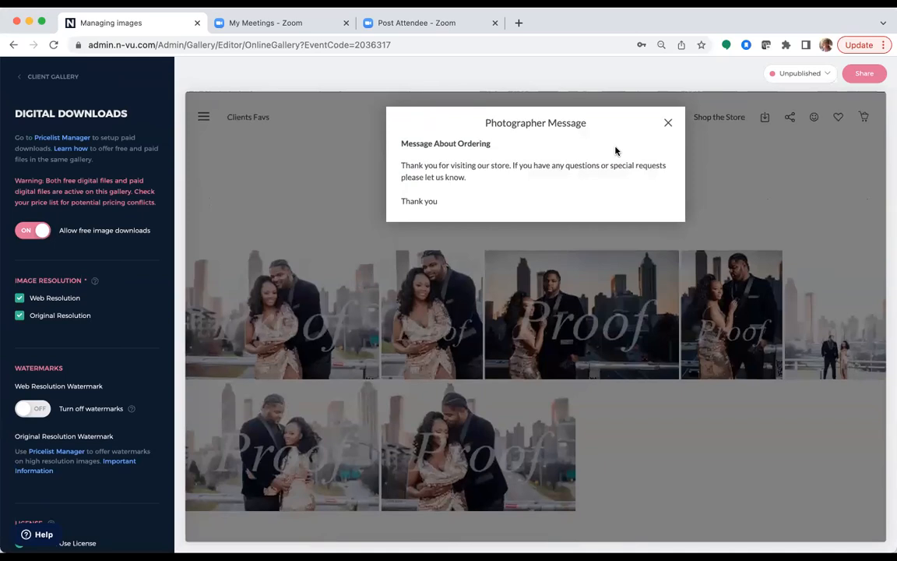
pyautogui.click(668, 123)
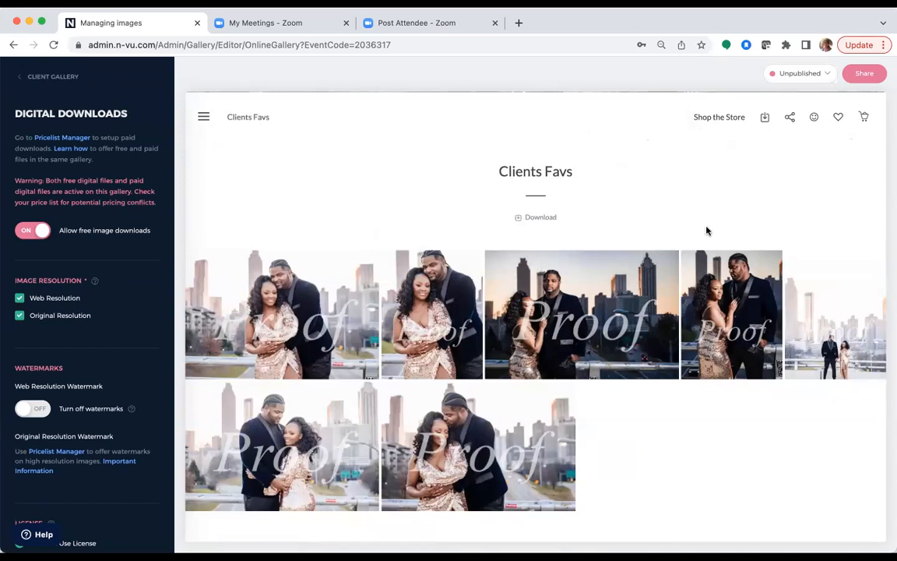
# Step: Return from the Digital Downloads settings through the Client Gallery settings to the event dashboard
pyautogui.moveTo(550, 313)
pyautogui.click(61, 78)
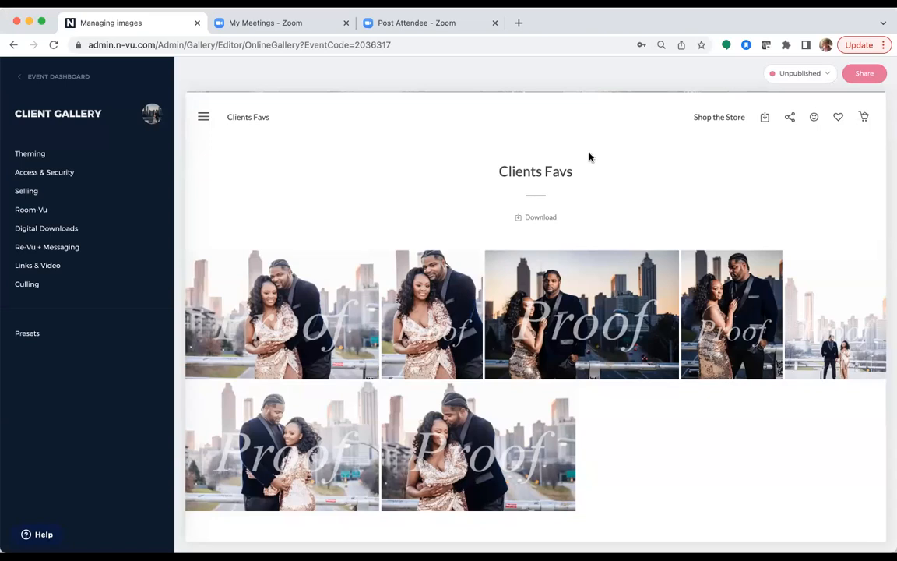
pyautogui.click(84, 80)
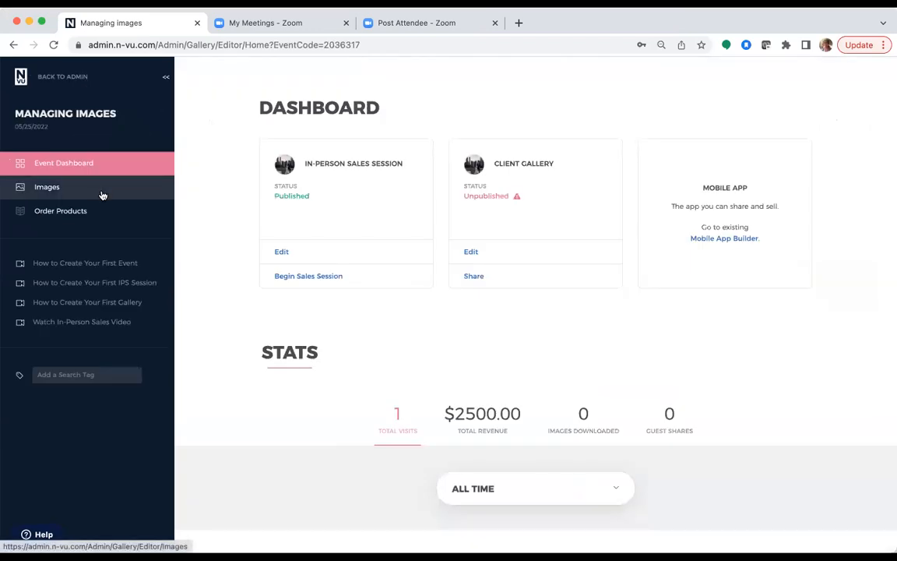
pyautogui.click(102, 195)
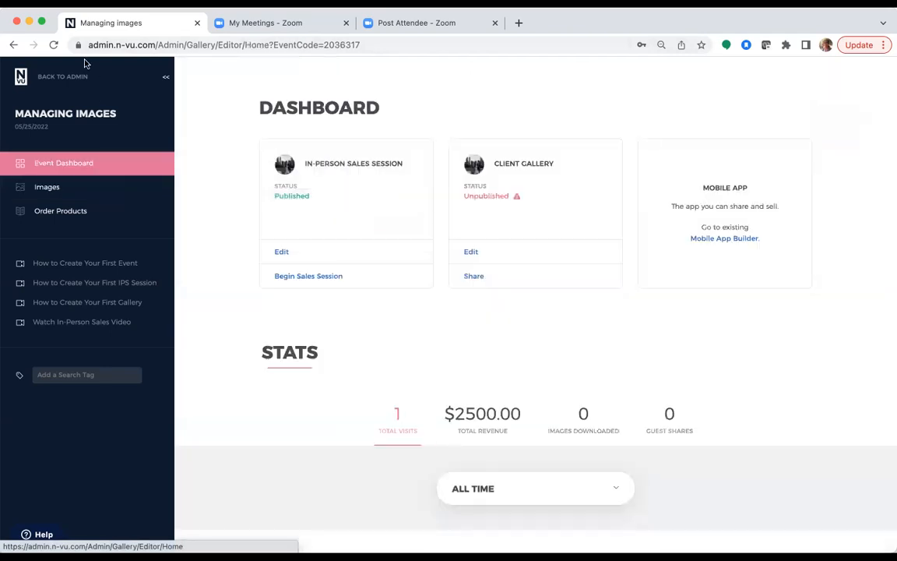
# Step: Leave the event for the Gallery Manager and open the list of saved presets
pyautogui.click(69, 81)
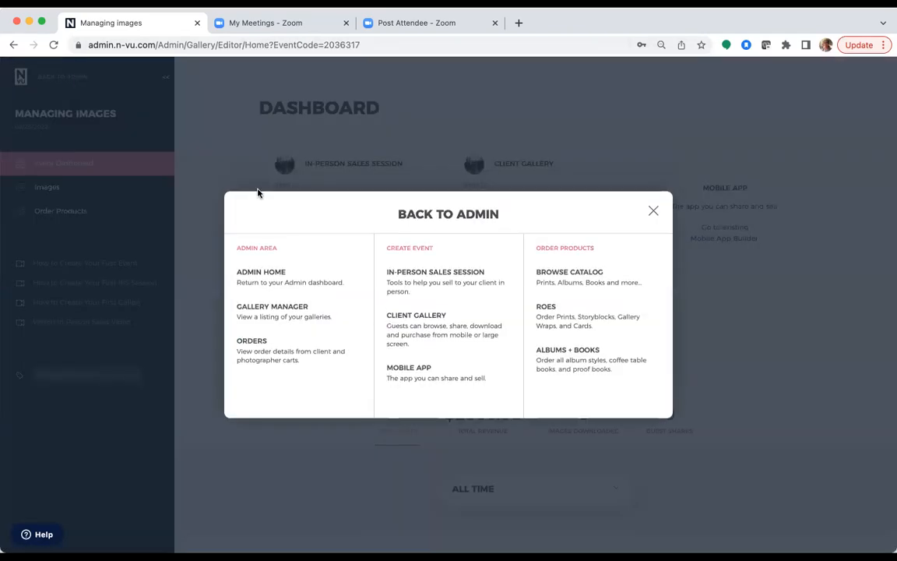
pyautogui.click(285, 312)
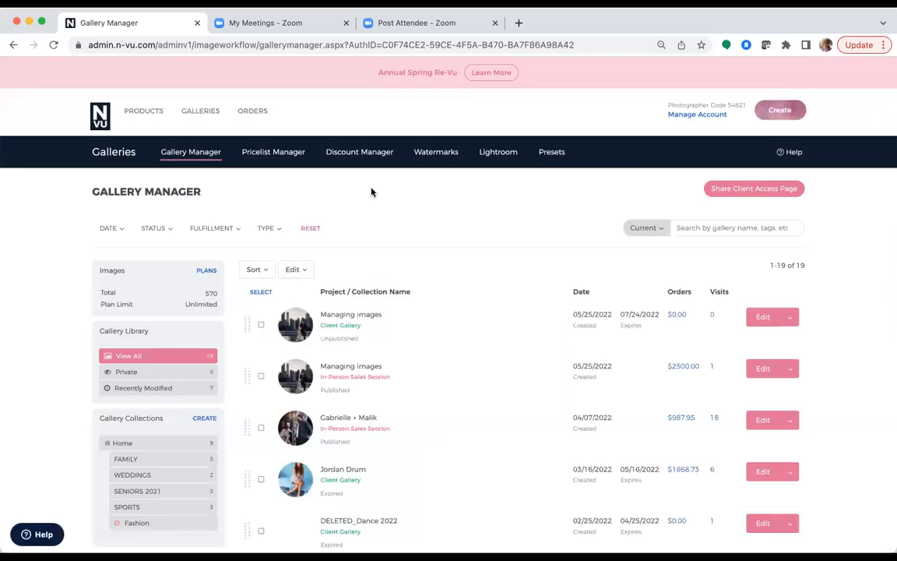
pyautogui.click(551, 155)
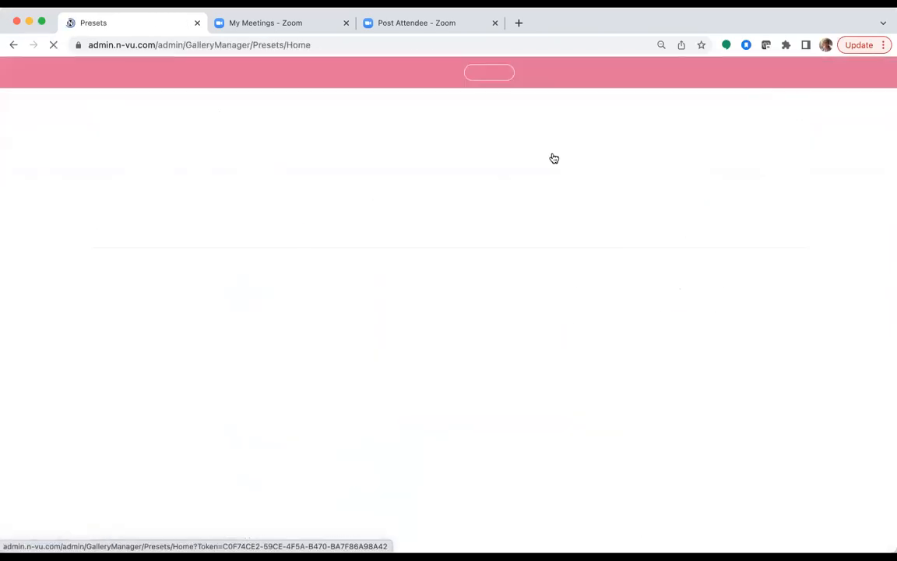
pyautogui.scroll(-3, 490, 301)
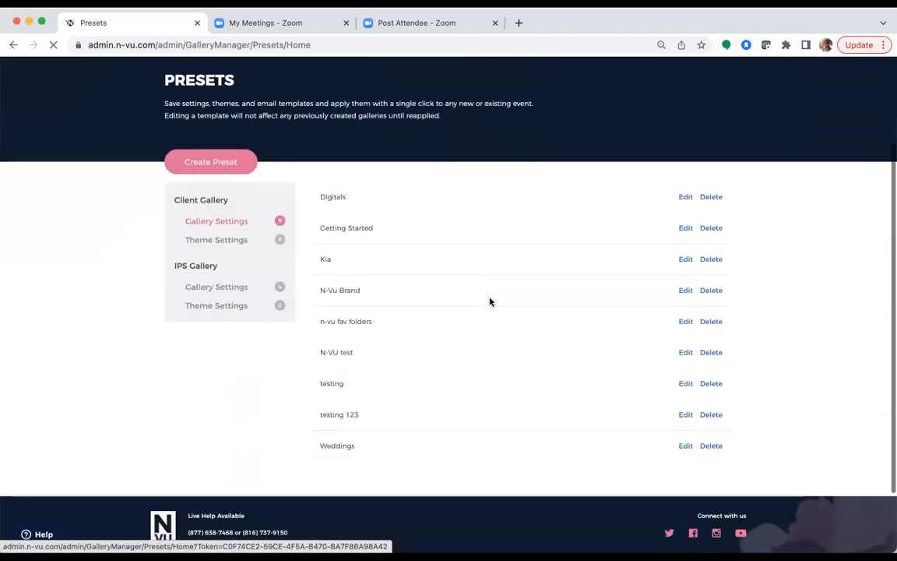
# Step: Create a Gallery Settings preset for the Client Gallery type and name it "Testing presets"
pyautogui.click(222, 169)
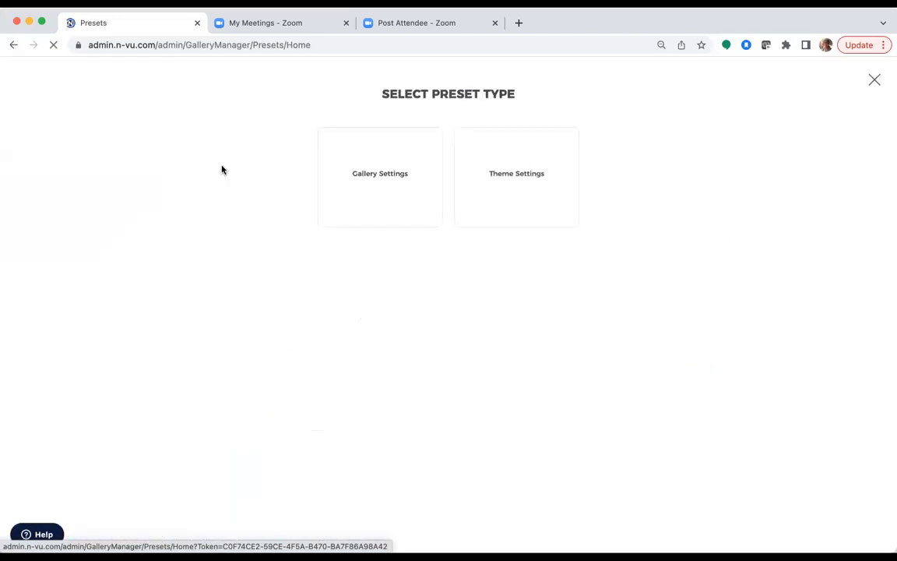
pyautogui.click(399, 188)
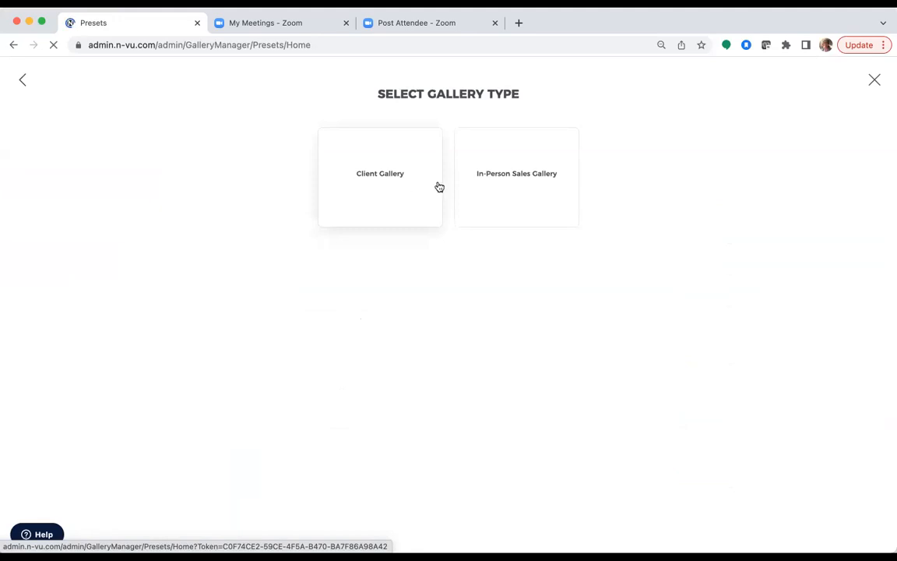
pyautogui.click(398, 198)
pyautogui.write('Managa')
pyautogui.press('BackSpace')
pyautogui.press('BackSpace')
pyautogui.press('BackSpace')
pyautogui.press('BackSpace')
pyautogui.press('BackSpace')
pyautogui.press('BackSpace')
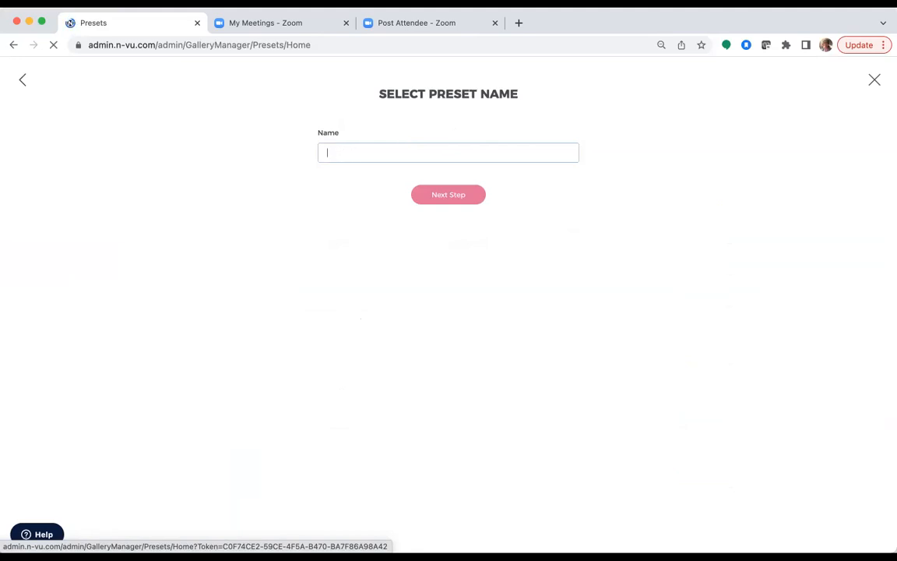
pyautogui.write('Testing presets')
pyautogui.click(455, 200)
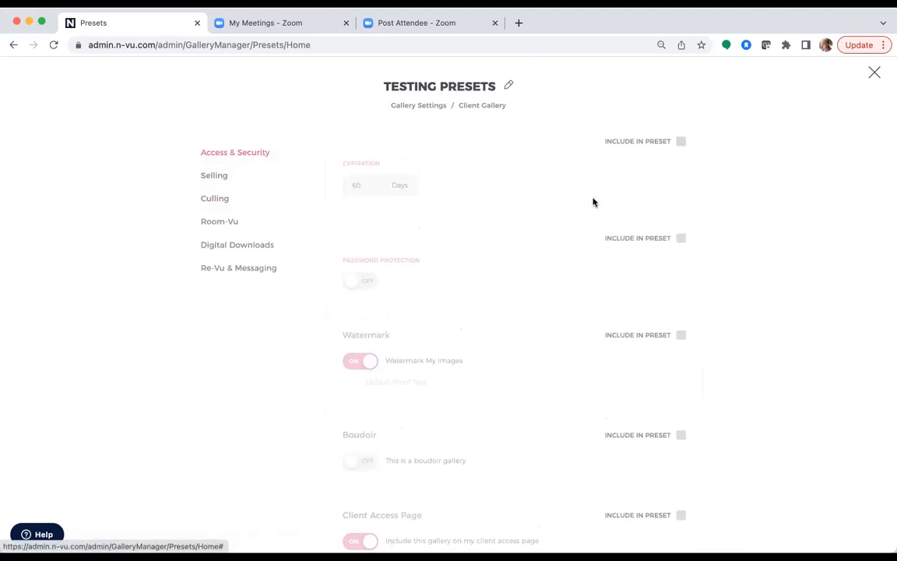
# Step: Include the 60-day expiration in the Testing presets preset and save it
pyautogui.click(682, 143)
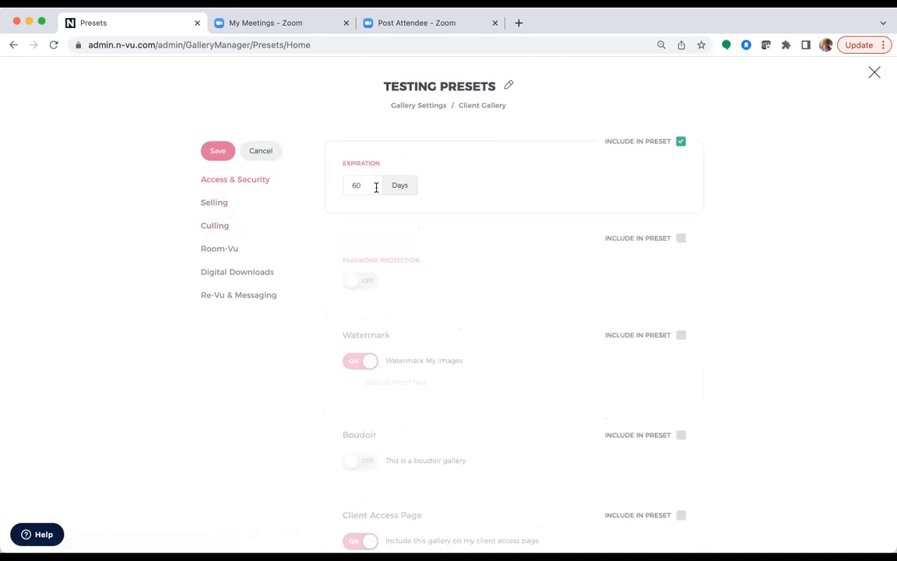
pyautogui.click(222, 155)
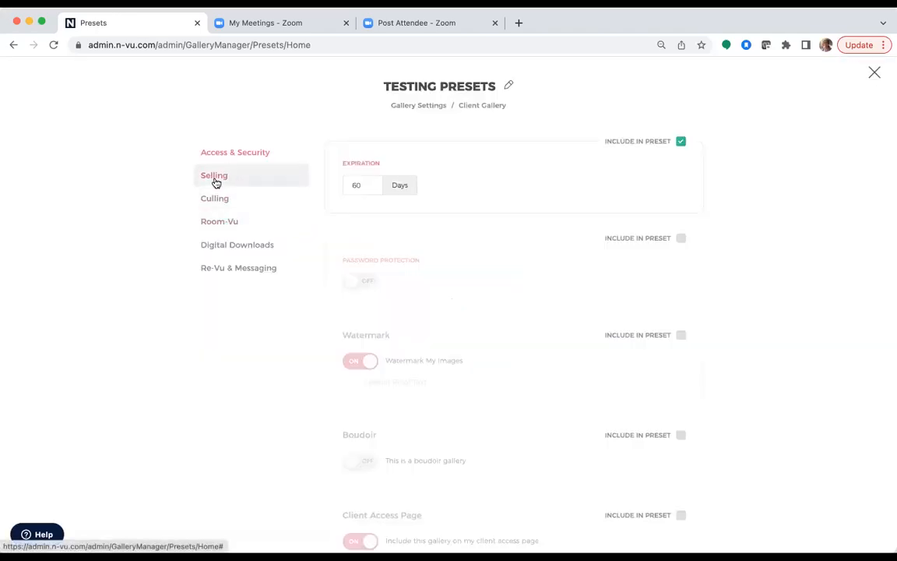
# Step: Try including the Shopping Cart selling settings in the preset, and close the preset with the unsaved changes discarded
pyautogui.click(218, 178)
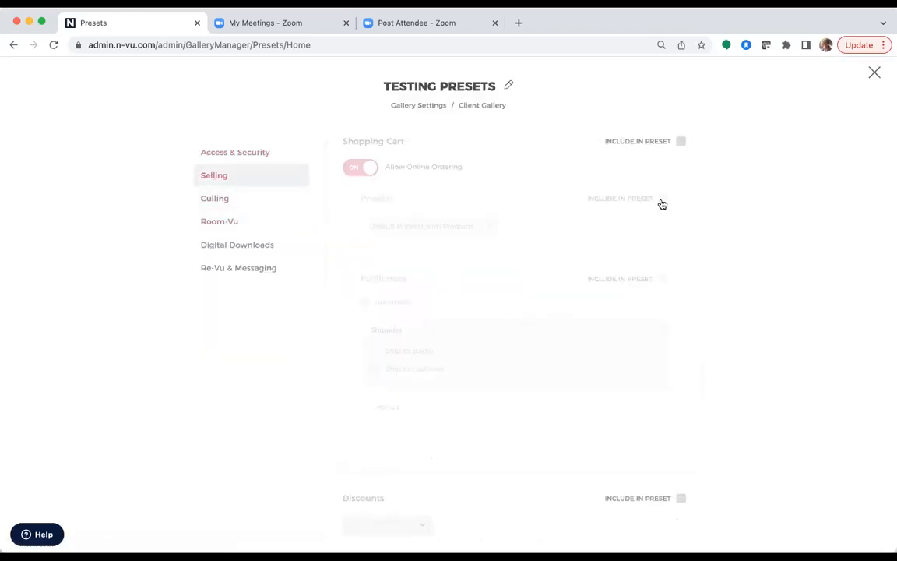
pyautogui.click(680, 142)
pyautogui.scroll(-2, 648, 263)
pyautogui.scroll(3, 647, 262)
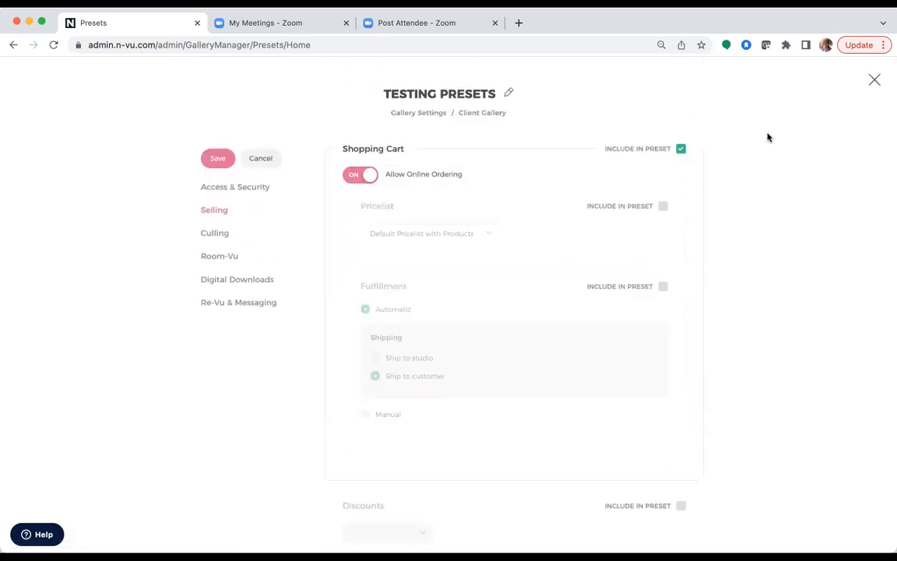
pyautogui.click(873, 80)
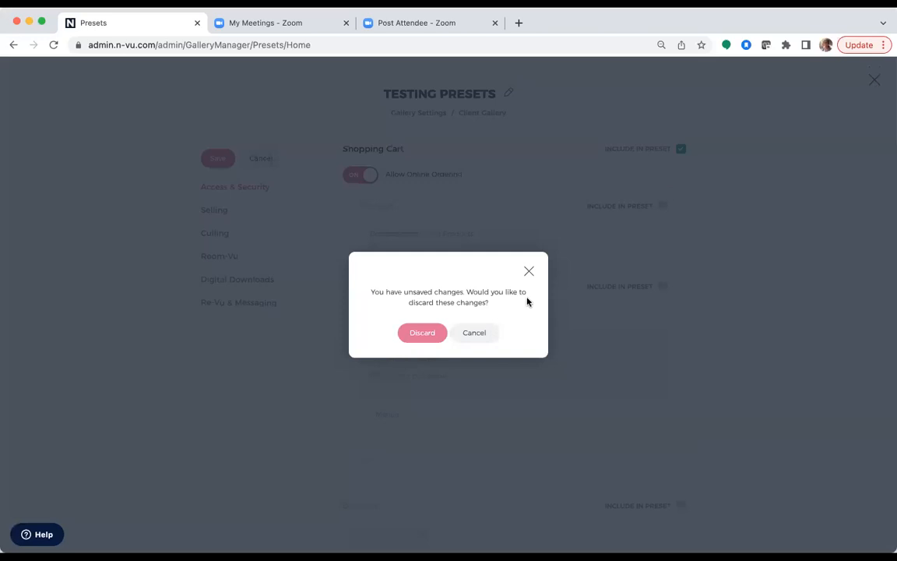
pyautogui.click(425, 335)
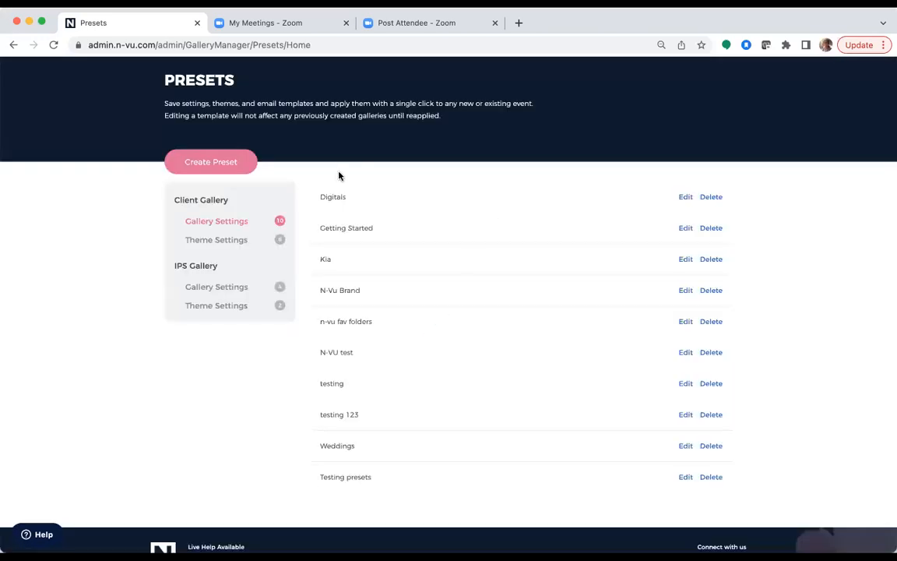